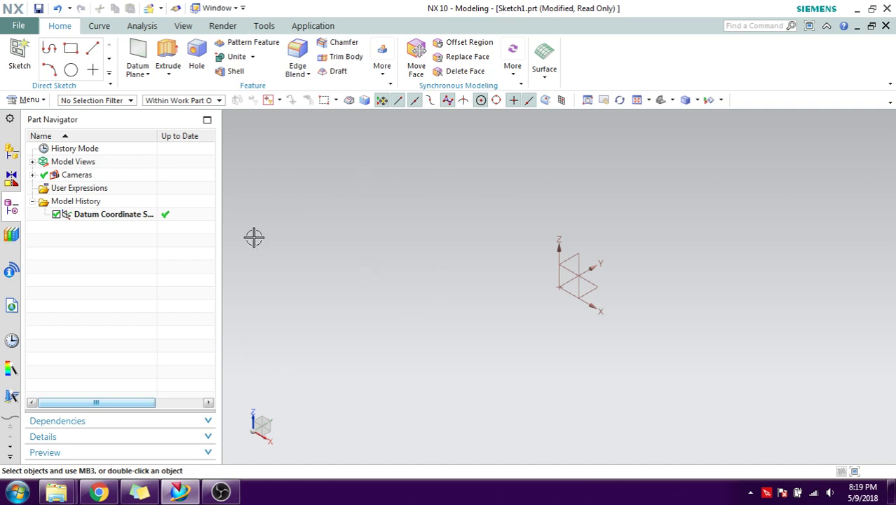
- Create a new sketch on the XZ datum plane with horizontal reference orientation
{"action": "left_click", "coordinate": [20, 59]}
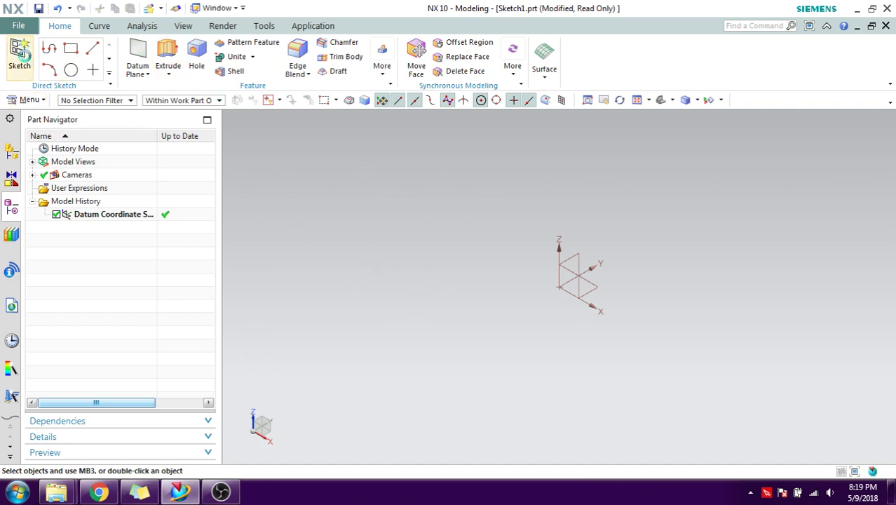
{"action": "left_click", "coordinate": [574, 271]}
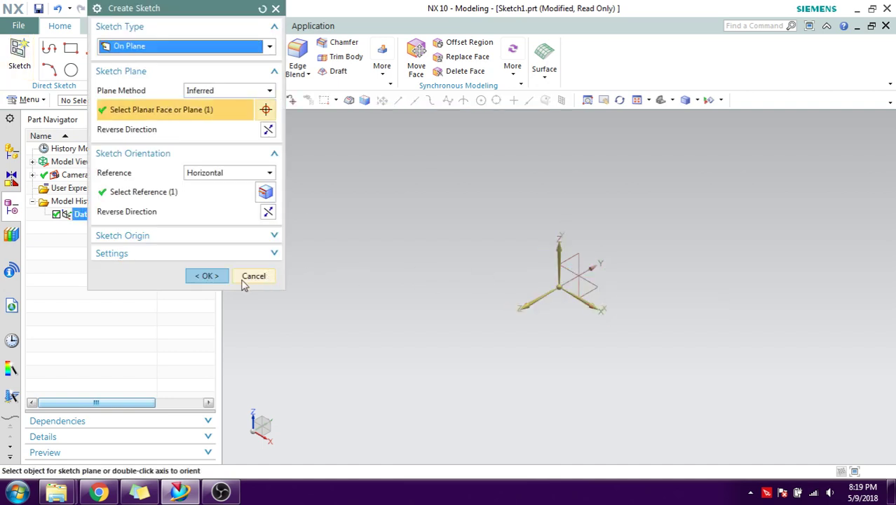
{"action": "left_click", "coordinate": [203, 276]}
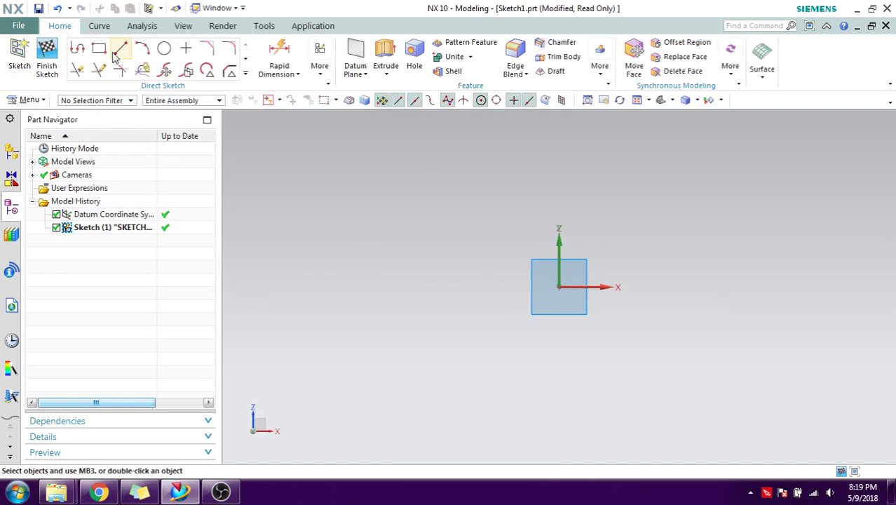
- Draw a rectangle 50 mm wide and 50 mm high with its lower corner at the sketch origin
{"action": "left_click", "coordinate": [99, 48]}
{"action": "left_click", "coordinate": [559, 287]}
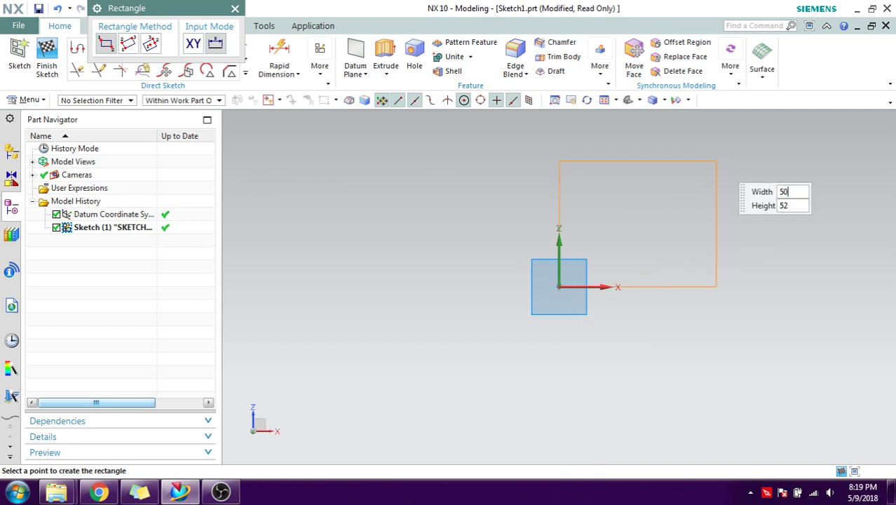
{"action": "key", "text": "Tab"}
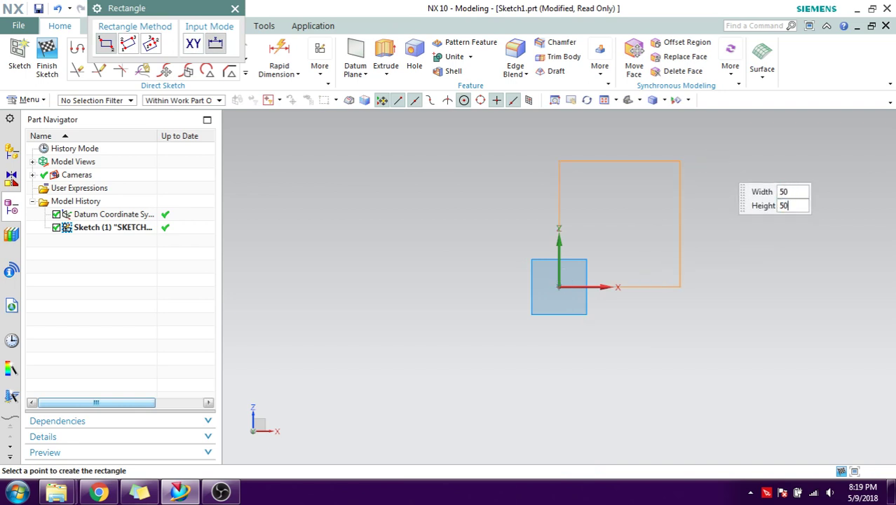
{"action": "type", "text": "50"}
{"action": "key", "text": "Tab"}
{"action": "left_click", "coordinate": [719, 160]}
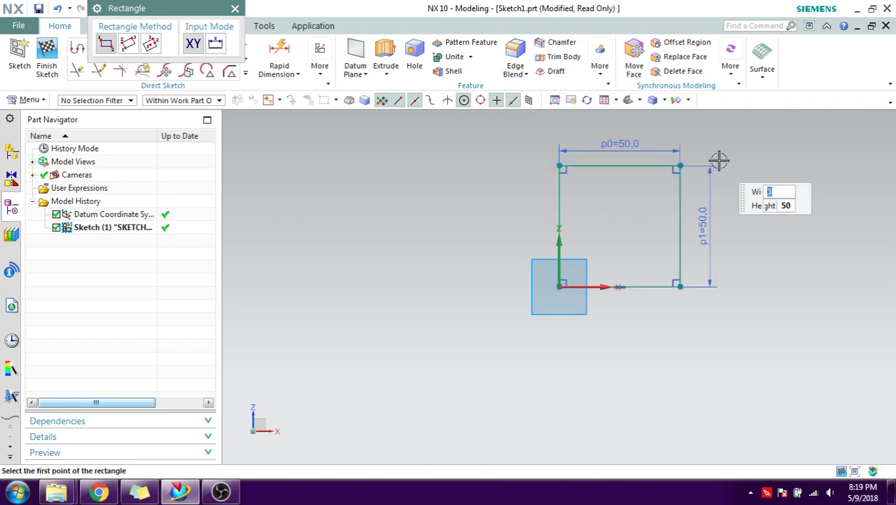
{"action": "key", "text": "Escape"}
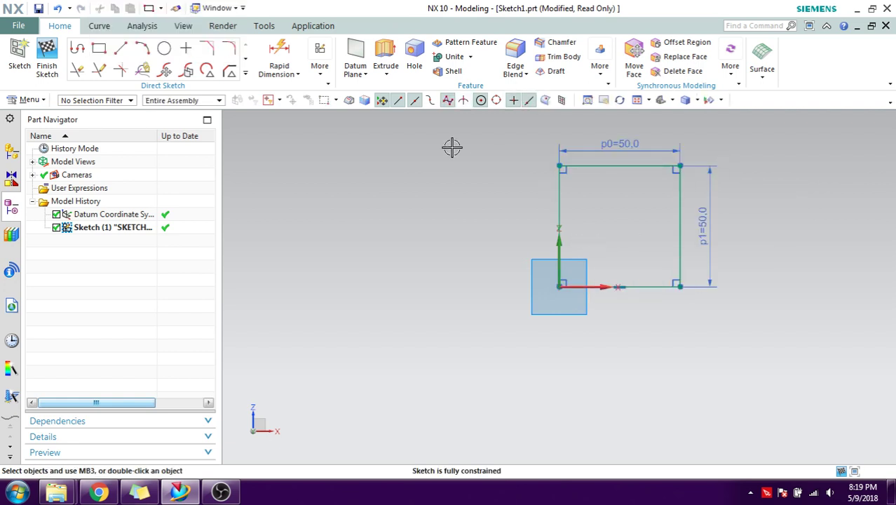
- Draw a horizontal line about 31 mm long from the square's Z-axis edge, then a vertical line about 46 mm long down past the base
{"action": "left_click", "coordinate": [120, 48]}
{"action": "left_click", "coordinate": [562, 200]}
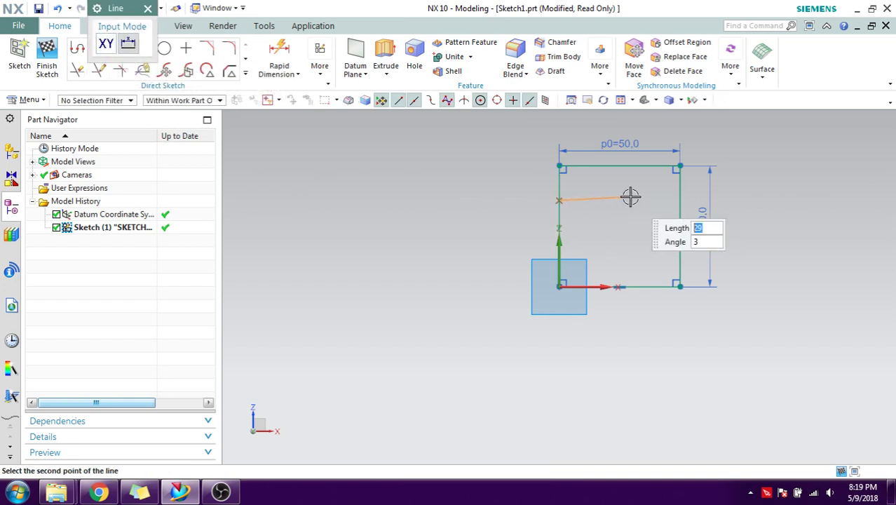
{"action": "left_click", "coordinate": [633, 200]}
{"action": "left_click", "coordinate": [634, 201]}
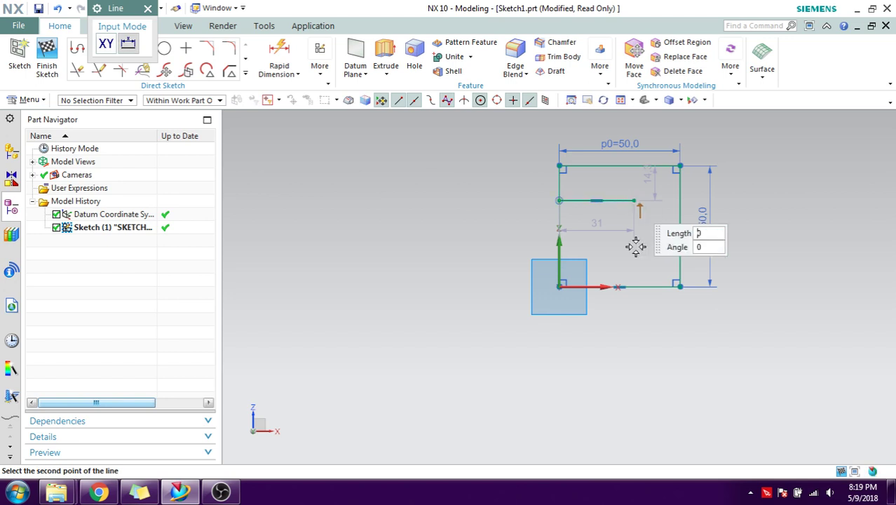
{"action": "left_click", "coordinate": [634, 310]}
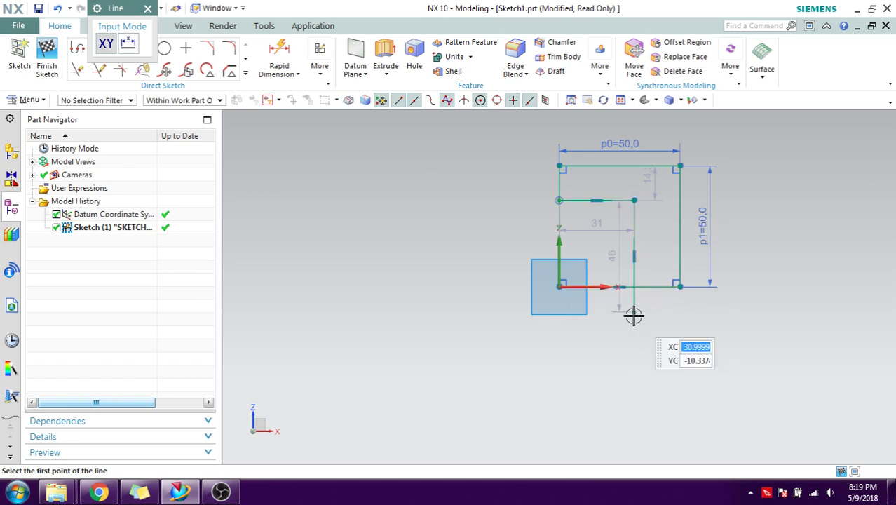
{"action": "key", "text": "Escape"}
- Trim the part of the inner vertical line that overhangs the square's base and finish the sketch
{"action": "key", "text": "t"}
{"action": "left_click", "coordinate": [633, 300]}
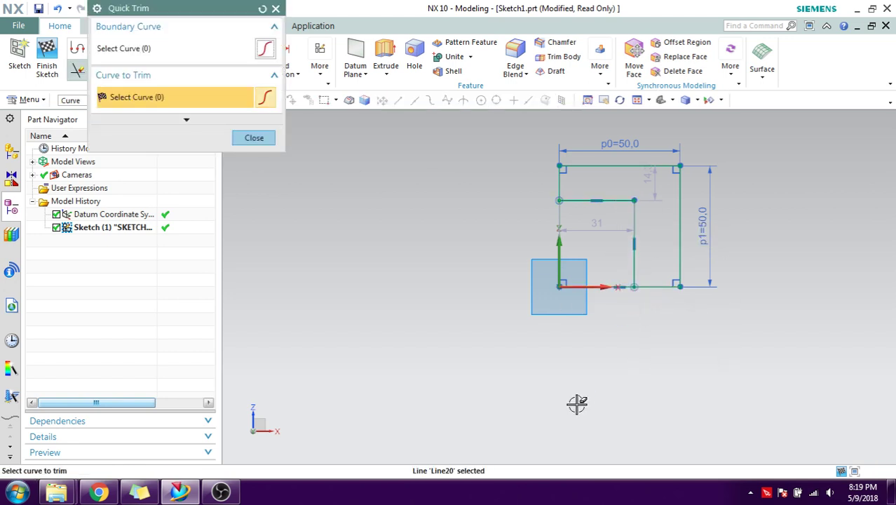
{"action": "key", "text": "Escape"}
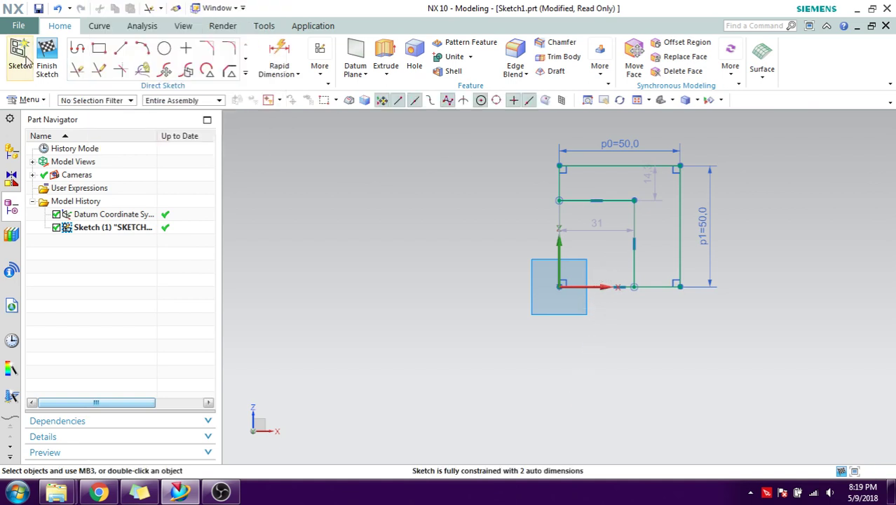
{"action": "left_click", "coordinate": [47, 61]}
- Examine the outer square and inner profile of the finished sketch in a 3D view
{"action": "mouse_move", "coordinate": [461, 182]}
{"action": "middle_mouse_down"}
{"action": "mouse_move", "coordinate": [484, 211]}
{"action": "mouse_move", "coordinate": [455, 239]}
{"action": "mouse_move", "coordinate": [478, 220]}
{"action": "mouse_move", "coordinate": [474, 246]}
{"action": "middle_mouse_up"}
{"action": "scroll", "coordinate": [474, 246], "scroll_direction": "up", "scroll_amount": 2}
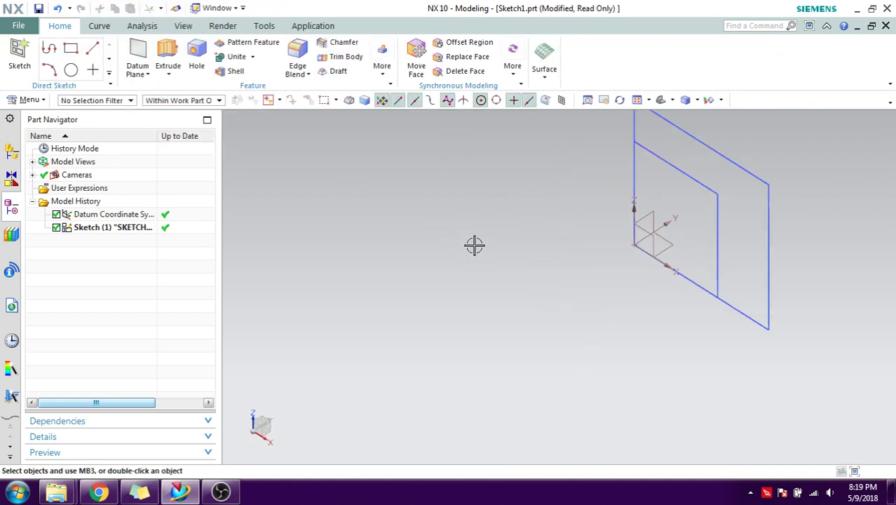
{"action": "scroll", "coordinate": [474, 246], "scroll_direction": "down", "scroll_amount": 3}
{"action": "scroll", "coordinate": [432, 249], "scroll_direction": "up", "scroll_amount": 1}
{"action": "scroll", "coordinate": [432, 249], "scroll_direction": "up", "scroll_amount": 3}
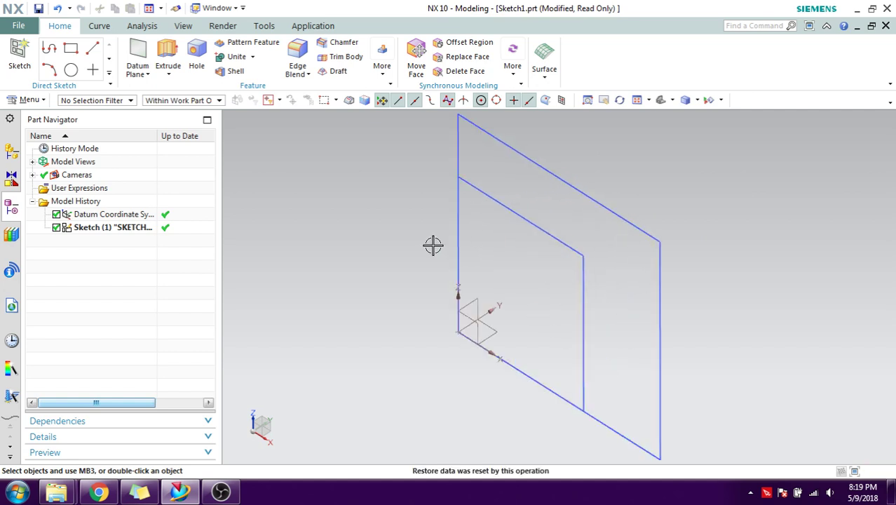
{"action": "scroll", "coordinate": [432, 244], "scroll_direction": "up", "scroll_amount": 2}
{"action": "scroll", "coordinate": [429, 247], "scroll_direction": "down", "scroll_amount": 5}
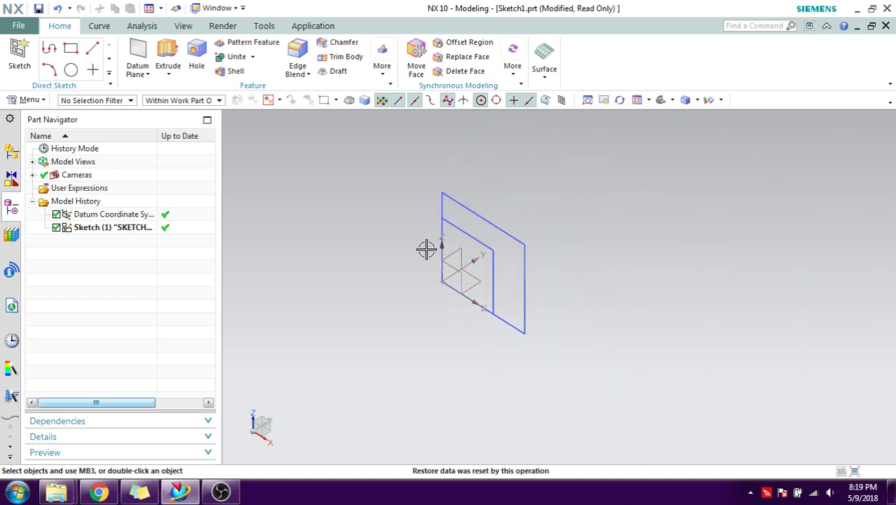
{"action": "middle_click_drag", "start_coordinate": [426, 248], "coordinate": [511, 233], "text": "shift"}
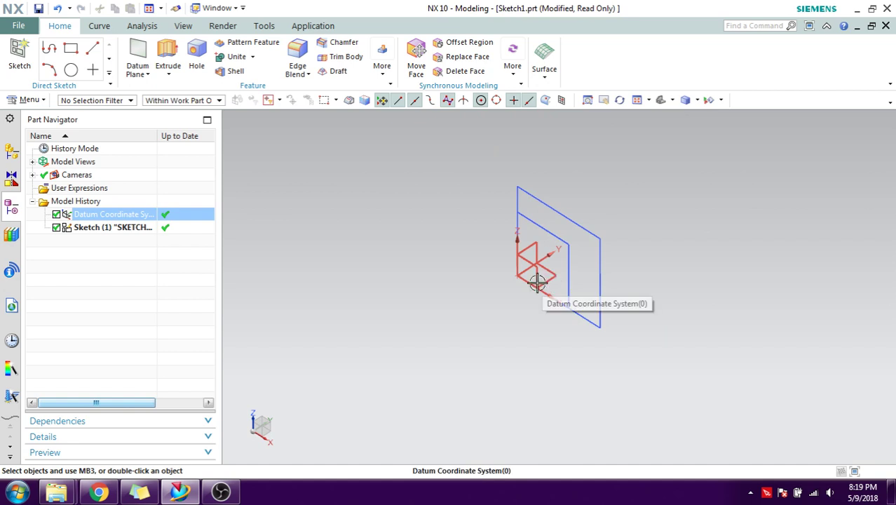
- Extrude the outer square from 0 to 90 mm, selecting its edges with the Connected Curves rule
{"action": "left_click", "coordinate": [168, 50]}
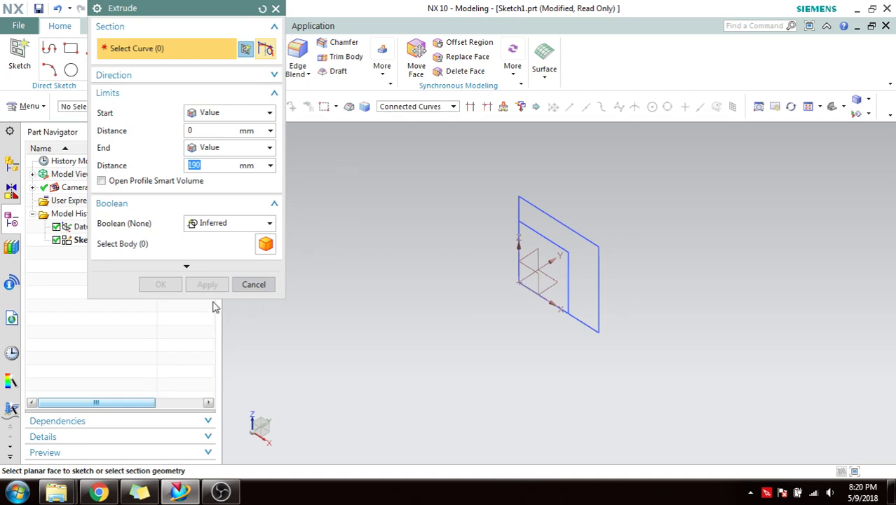
{"action": "left_click_drag", "start_coordinate": [212, 298], "coordinate": [202, 419]}
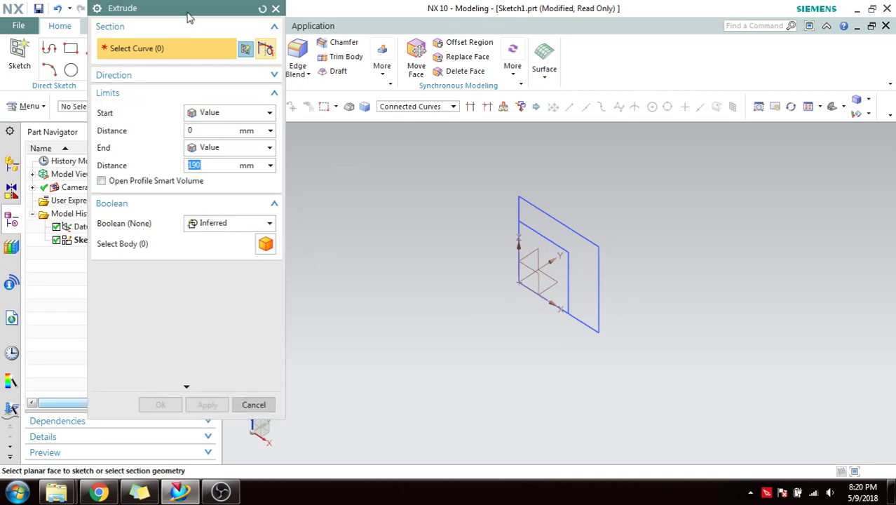
{"action": "mouse_move", "coordinate": [188, 17]}
{"action": "left_mouse_down"}
{"action": "mouse_move", "coordinate": [168, 54]}
{"action": "mouse_move", "coordinate": [179, 24]}
{"action": "left_mouse_up"}
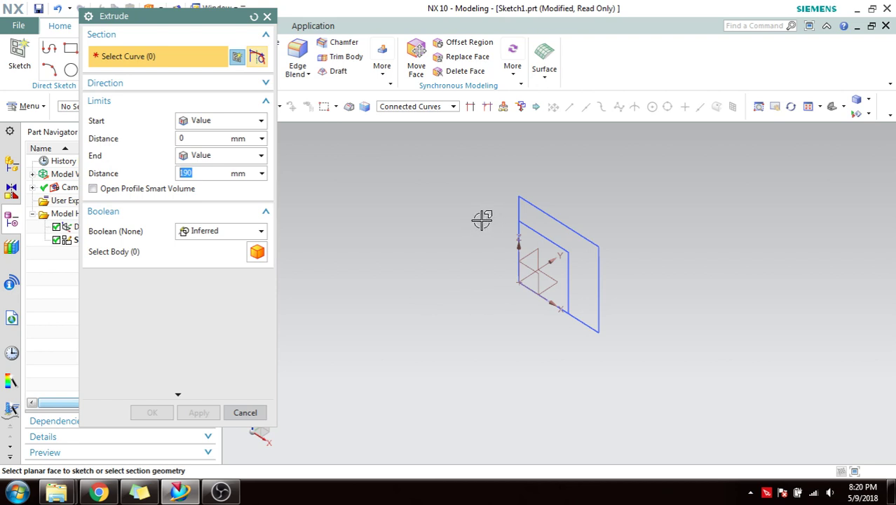
{"action": "left_click", "coordinate": [535, 204]}
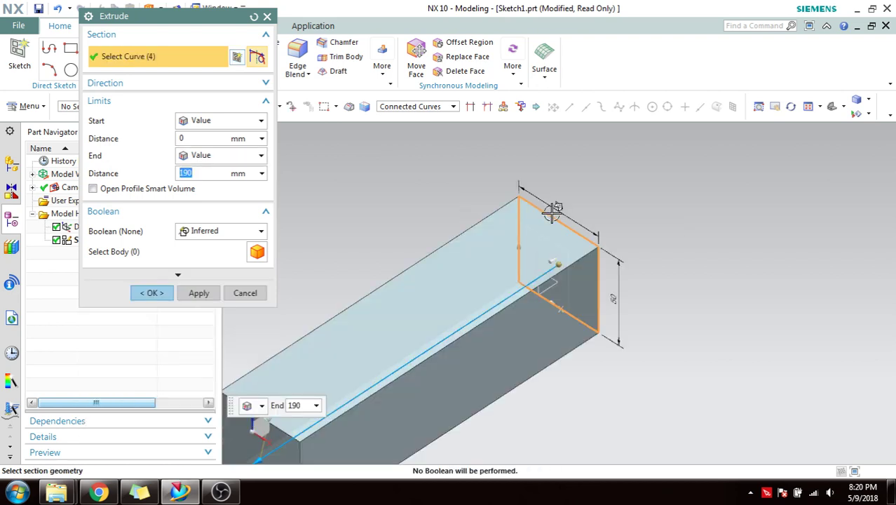
{"action": "scroll", "coordinate": [604, 190], "scroll_direction": "down", "scroll_amount": 3}
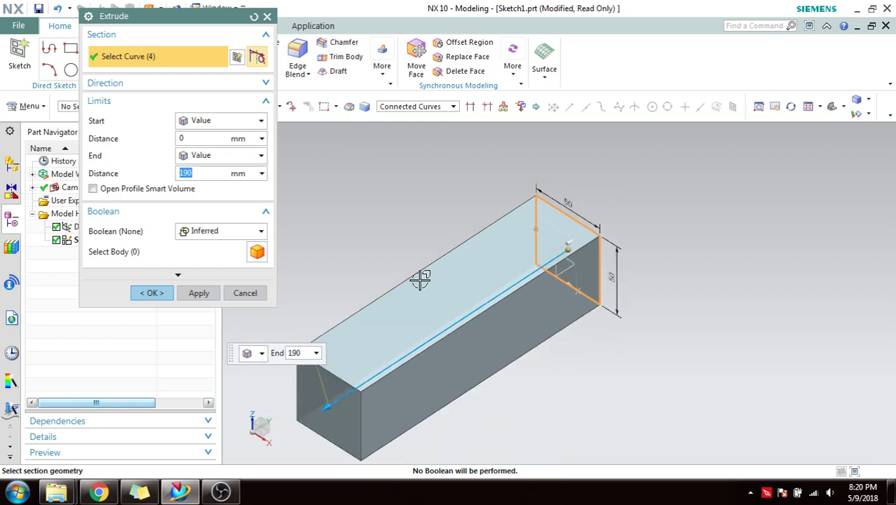
{"action": "left_click_drag", "start_coordinate": [328, 405], "coordinate": [454, 317]}
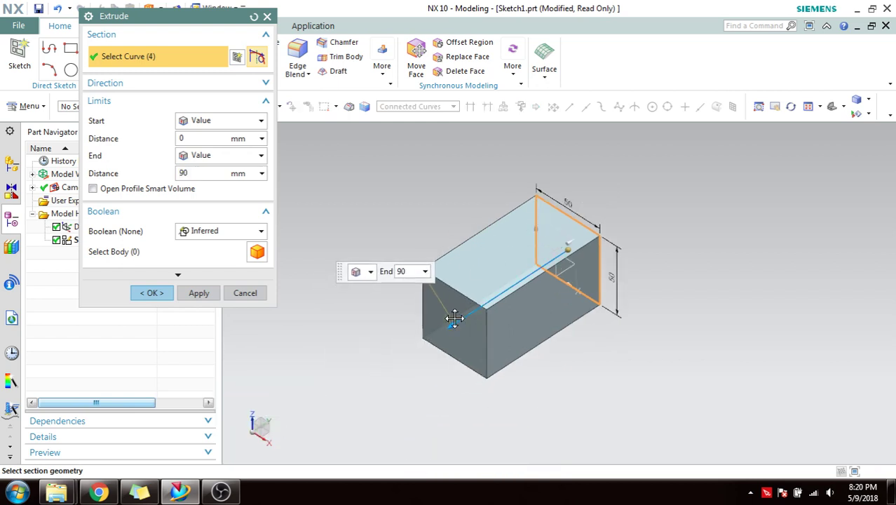
{"action": "left_click", "coordinate": [438, 106]}
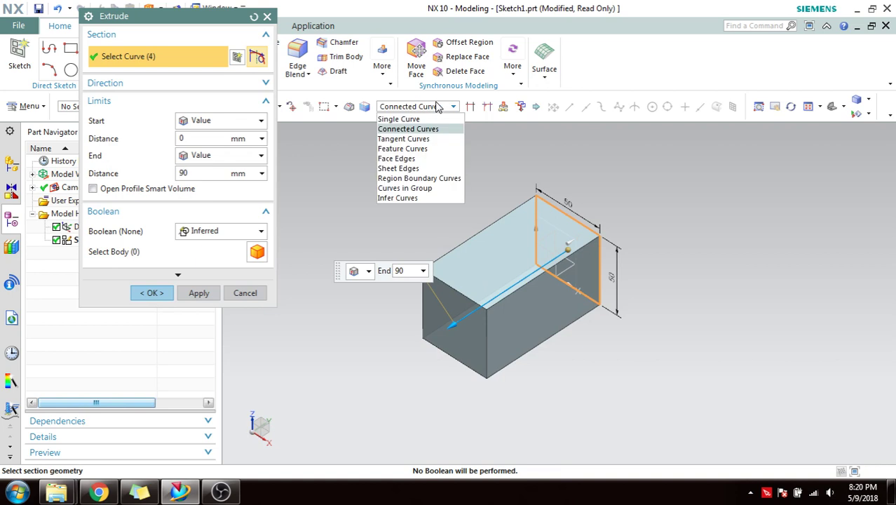
{"action": "left_click", "coordinate": [408, 130]}
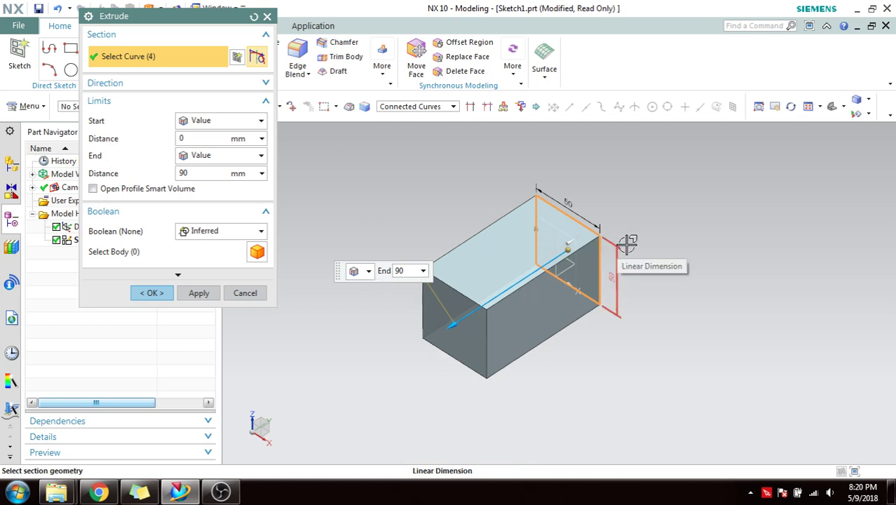
{"action": "left_click", "coordinate": [160, 293]}
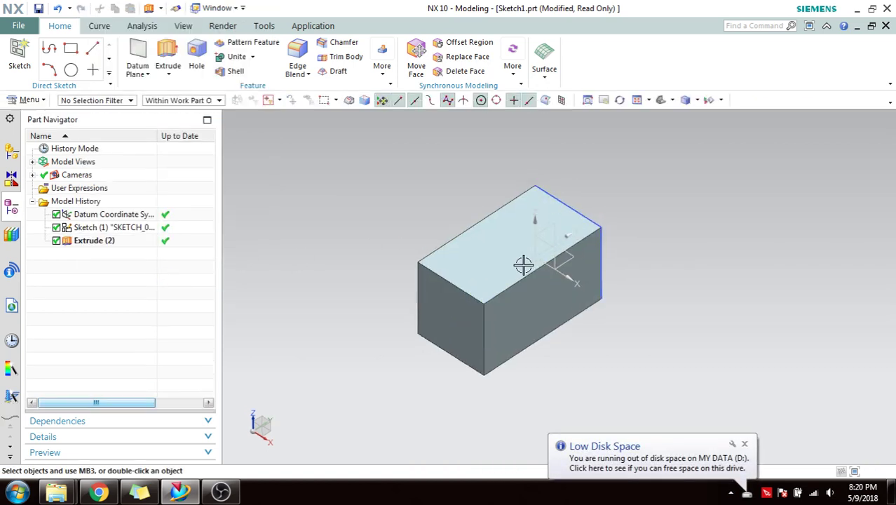
- Edit the extruded block and set its end distance to 120 mm
{"action": "double_click", "coordinate": [499, 266]}
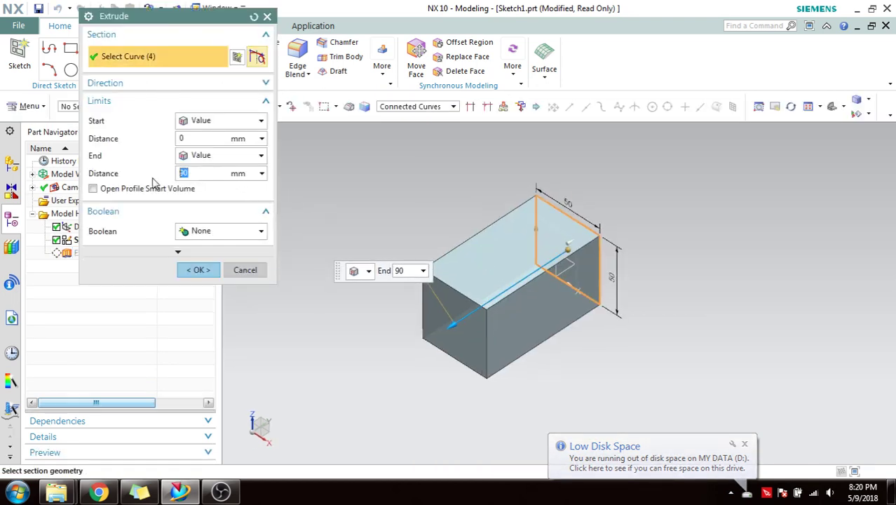
{"action": "type", "text": "12"}
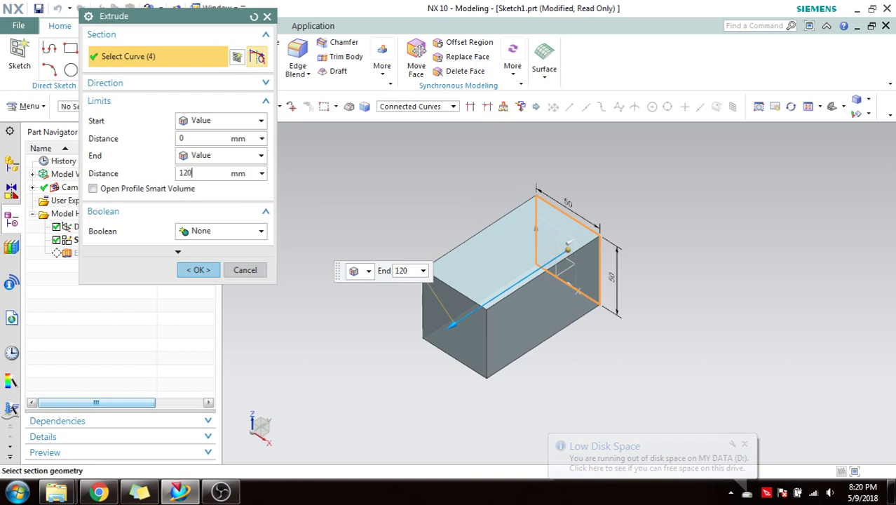
{"action": "left_click", "coordinate": [198, 270]}
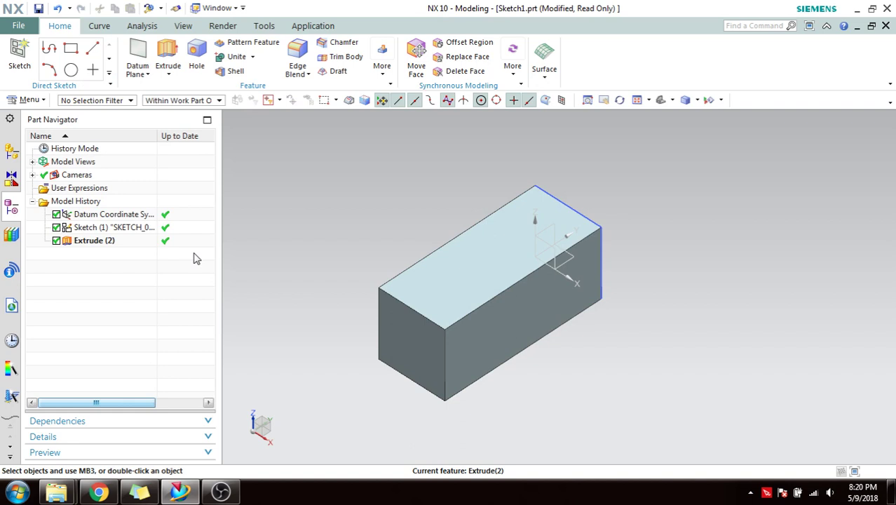
- Reopen the extrusion's settings, close them without changes, and delete the extruded block
{"action": "double_click", "coordinate": [449, 257]}
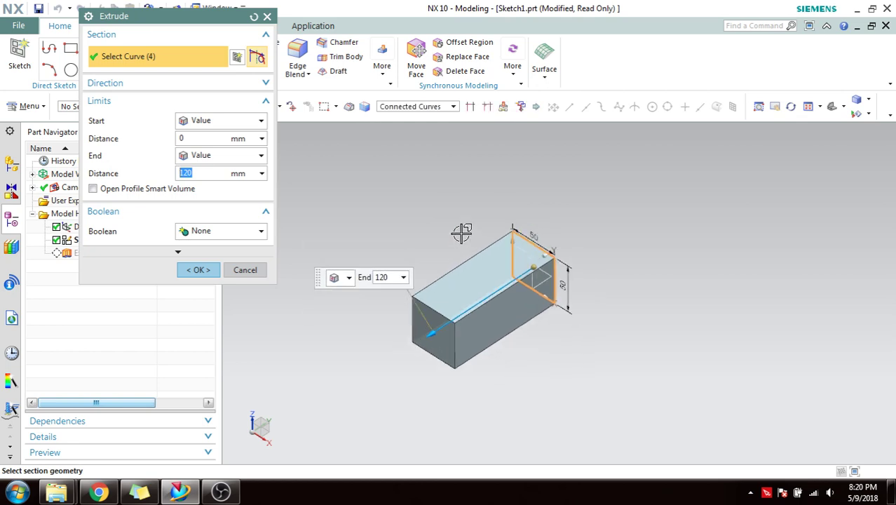
{"action": "middle_click", "coordinate": [462, 239]}
{"action": "left_click", "coordinate": [461, 258]}
{"action": "key", "text": "Delete"}
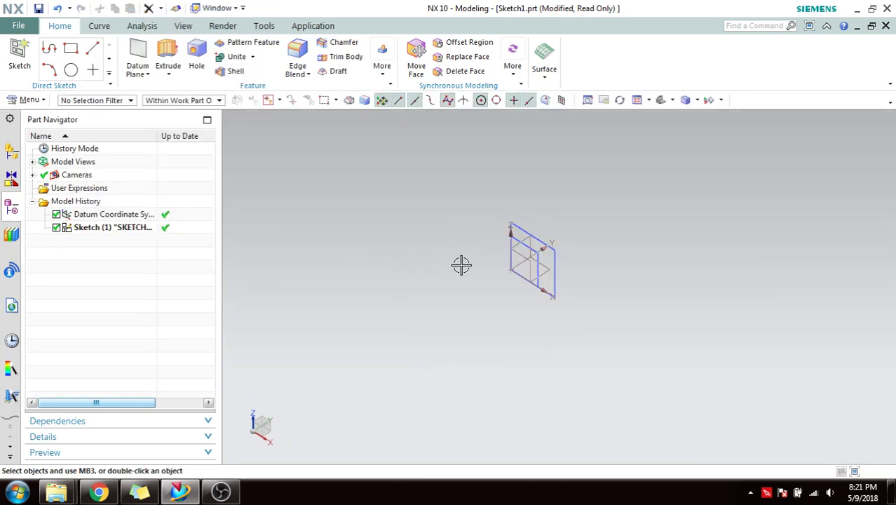
- Start an extrusion and set the section's curve rule to Single Curve with Stop at Intersection enabled
{"action": "left_click", "coordinate": [168, 55]}
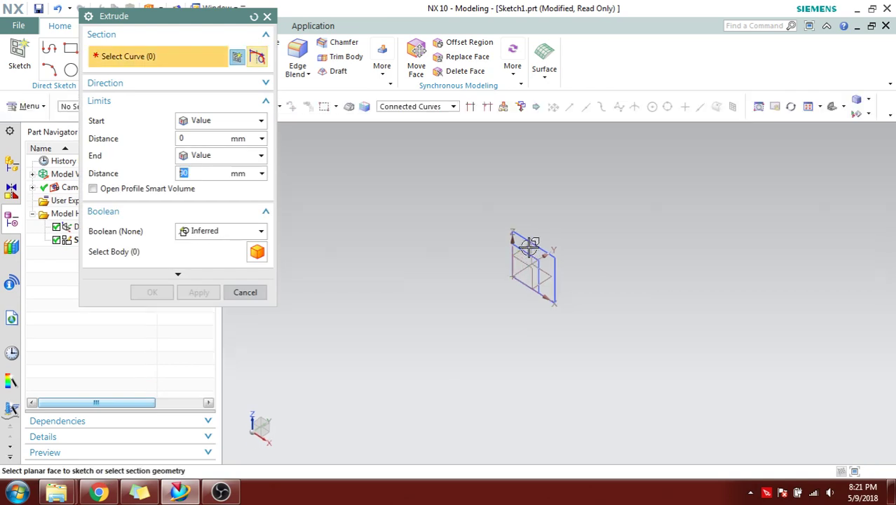
{"action": "scroll", "coordinate": [565, 290], "scroll_direction": "up", "scroll_amount": 3}
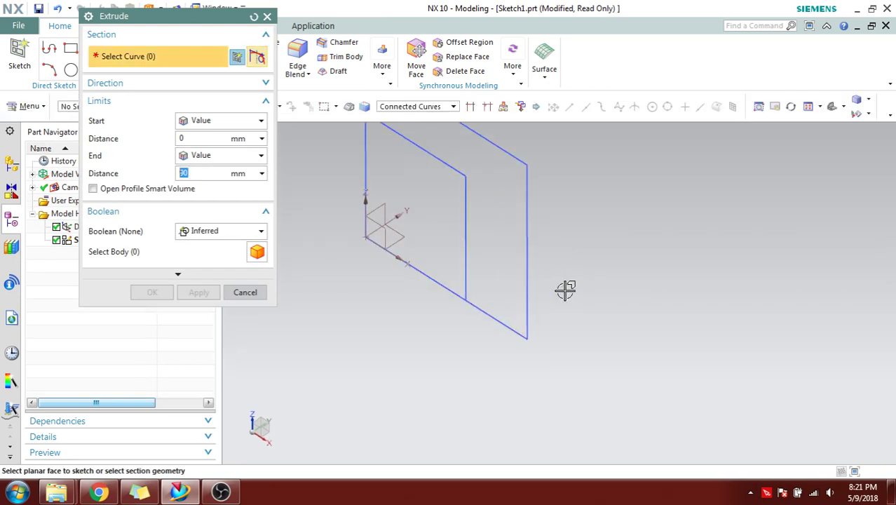
{"action": "scroll", "coordinate": [565, 289], "scroll_direction": "down", "scroll_amount": 3}
{"action": "middle_click_drag", "start_coordinate": [566, 284], "coordinate": [626, 318], "text": "shift"}
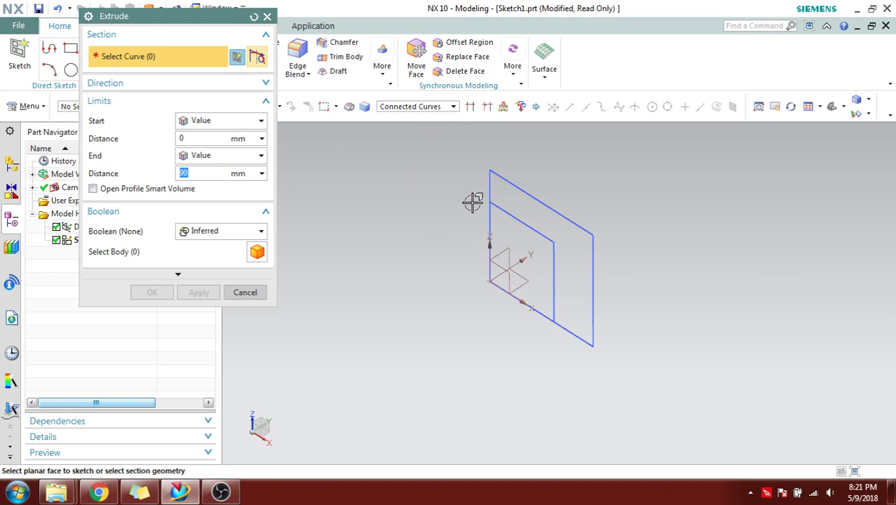
{"action": "left_click", "coordinate": [411, 109]}
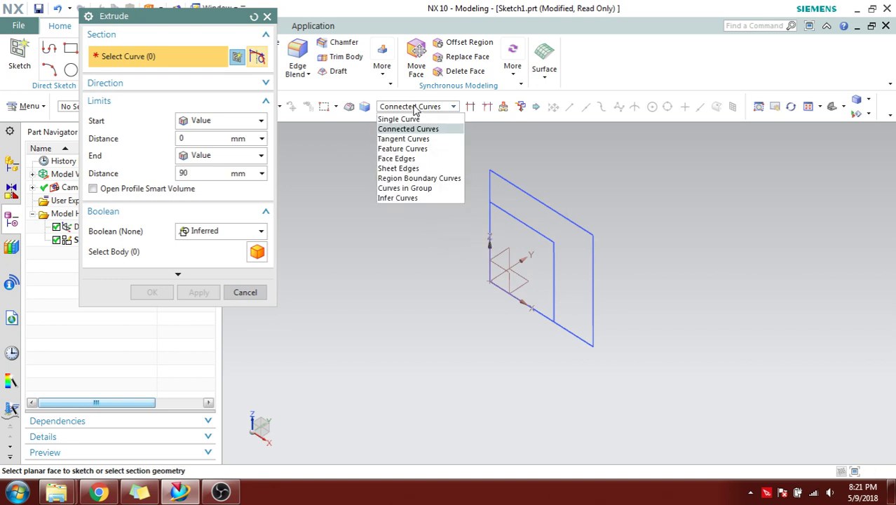
{"action": "left_click", "coordinate": [410, 120]}
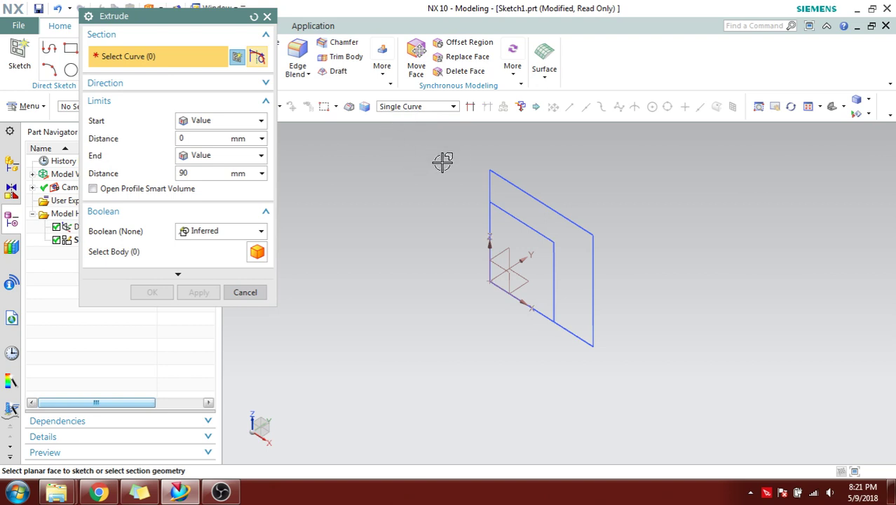
{"action": "left_click", "coordinate": [471, 110]}
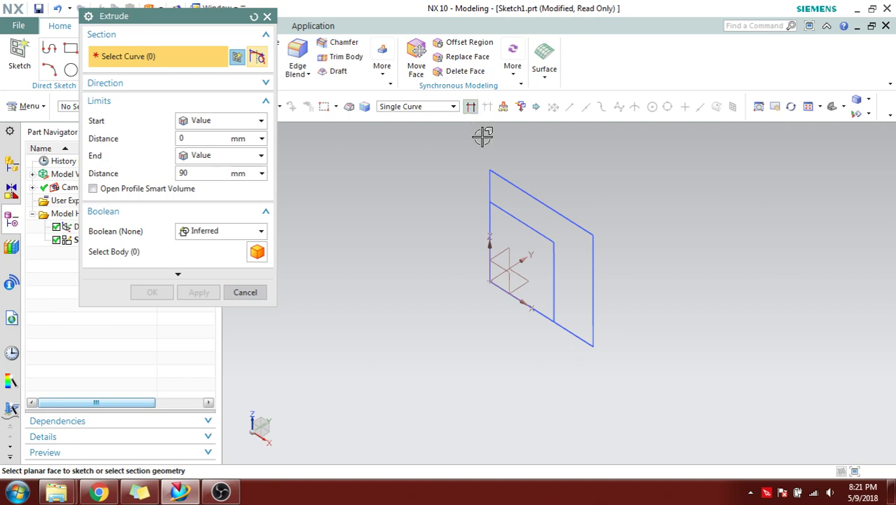
- Pick the six curve segments between the outer square and inner profile as an L-shaped extrusion section
{"action": "left_click", "coordinate": [523, 190]}
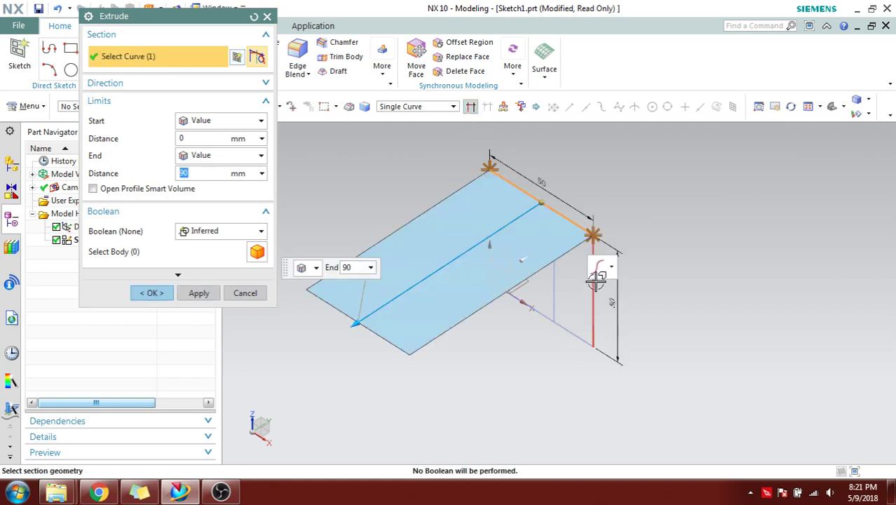
{"action": "left_click", "coordinate": [571, 222], "text": "shift"}
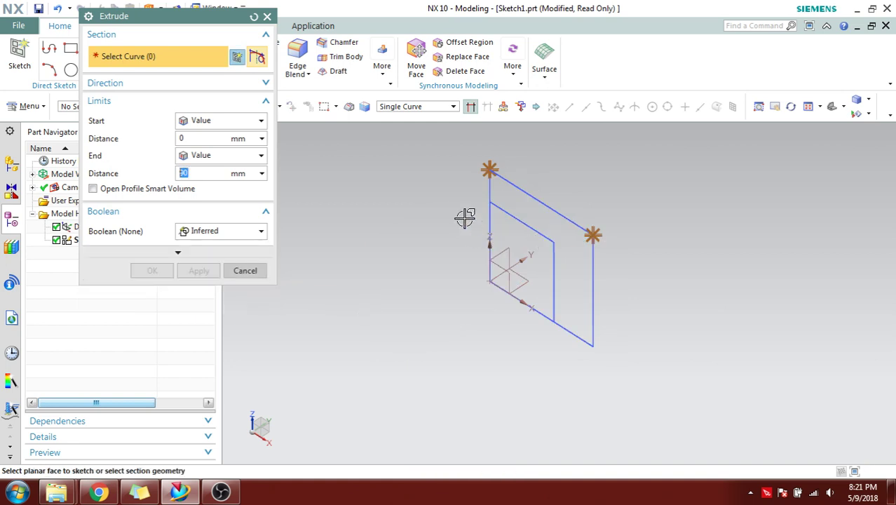
{"action": "left_click", "coordinate": [488, 196]}
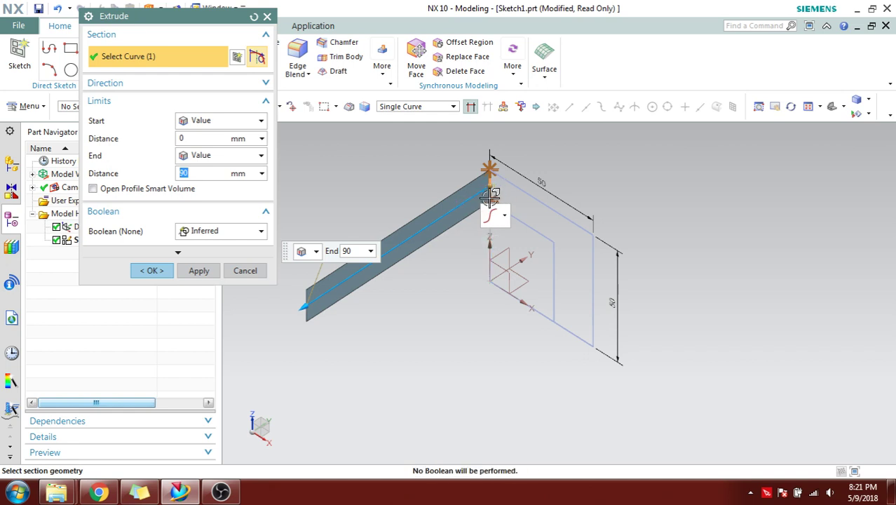
{"action": "left_click", "coordinate": [507, 180]}
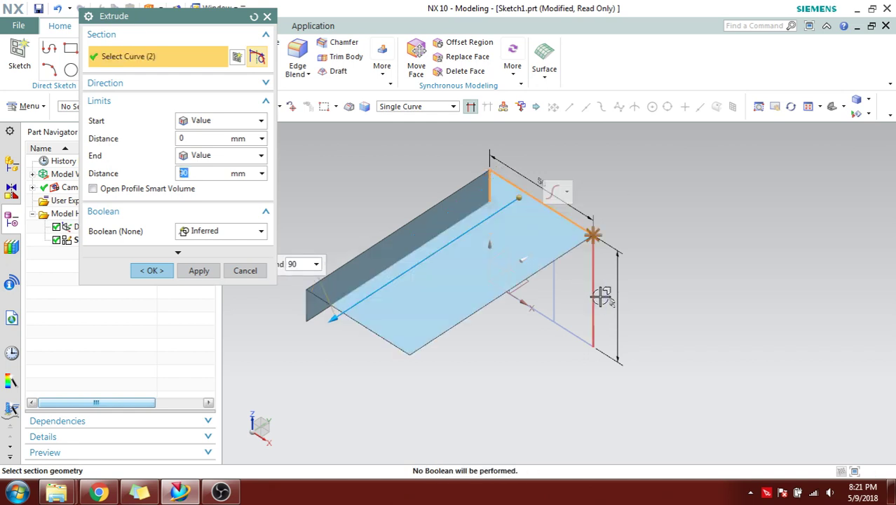
{"action": "left_click", "coordinate": [595, 289]}
{"action": "middle_click_drag", "start_coordinate": [564, 319], "coordinate": [596, 298]}
{"action": "left_click", "coordinate": [465, 390]}
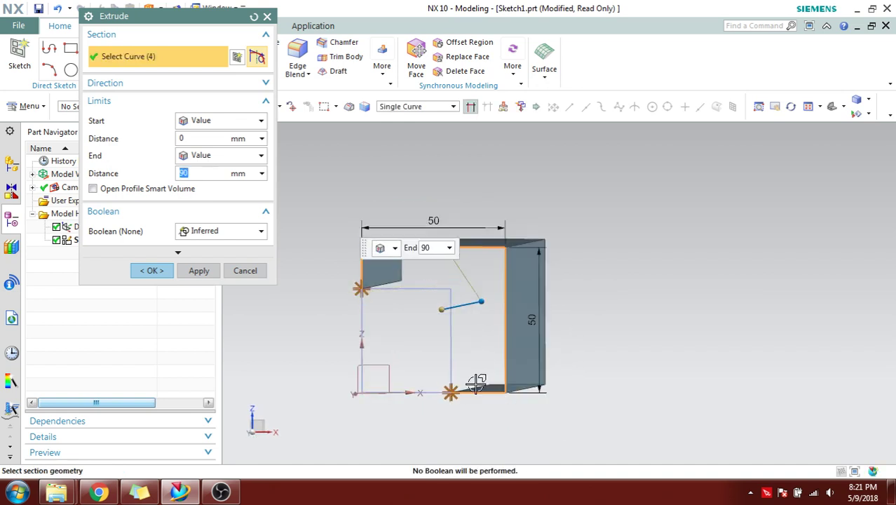
{"action": "left_click", "coordinate": [452, 314]}
{"action": "left_click", "coordinate": [425, 291]}
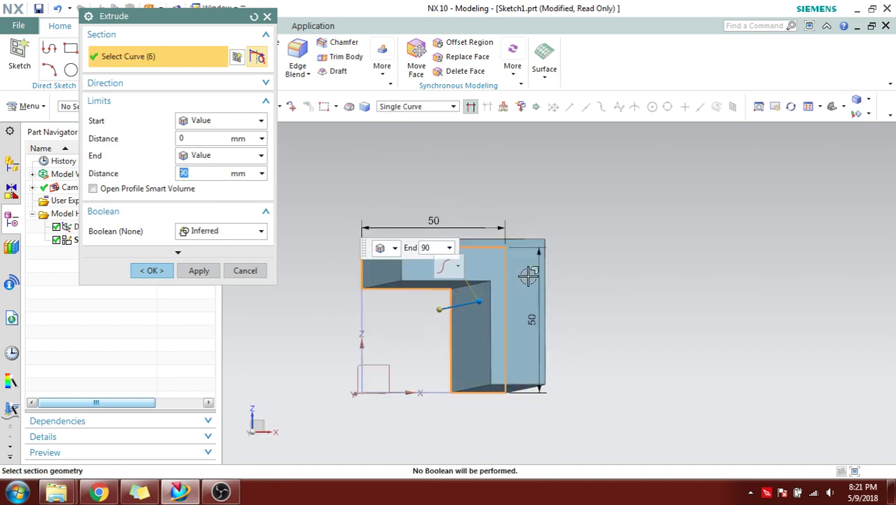
{"action": "middle_click_drag", "start_coordinate": [524, 274], "coordinate": [561, 261]}
{"action": "scroll", "coordinate": [566, 266], "scroll_direction": "down", "scroll_amount": 5}
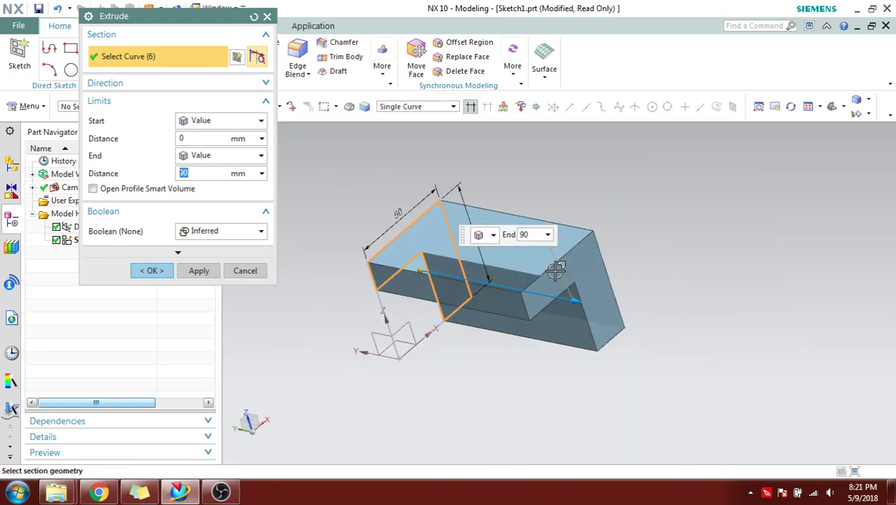
- Examine the L-shaped extrusion preview and the vector options for its direction
{"action": "left_click", "coordinate": [471, 108]}
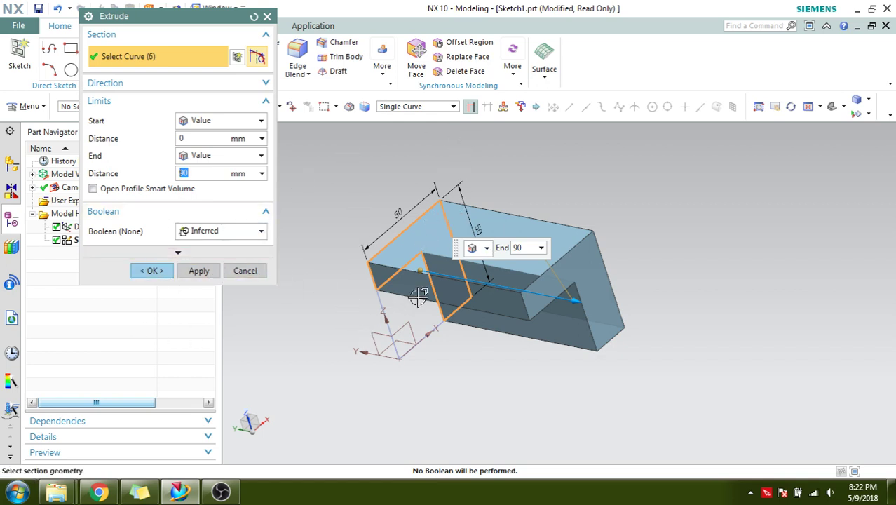
{"action": "middle_click_drag", "start_coordinate": [426, 295], "coordinate": [461, 285]}
{"action": "middle_click_drag", "start_coordinate": [516, 287], "coordinate": [393, 296]}
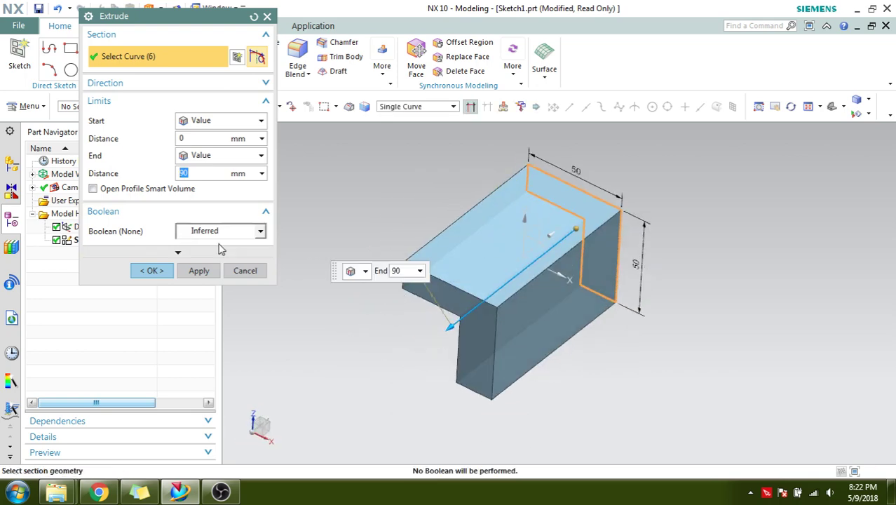
{"action": "left_click", "coordinate": [168, 83]}
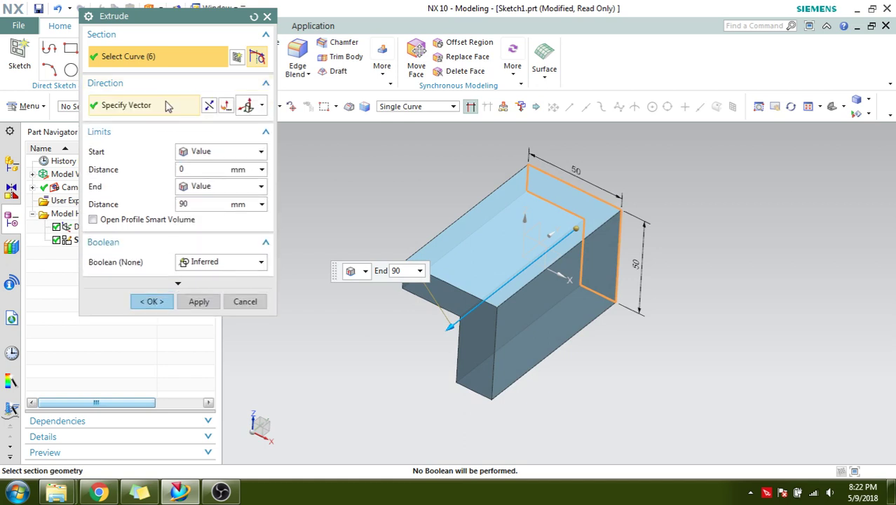
{"action": "left_click", "coordinate": [133, 107]}
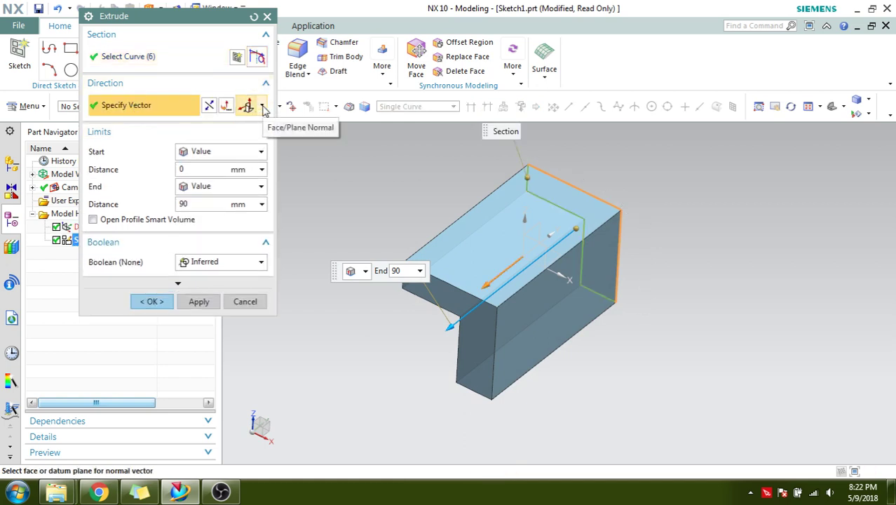
{"action": "left_click", "coordinate": [263, 106]}
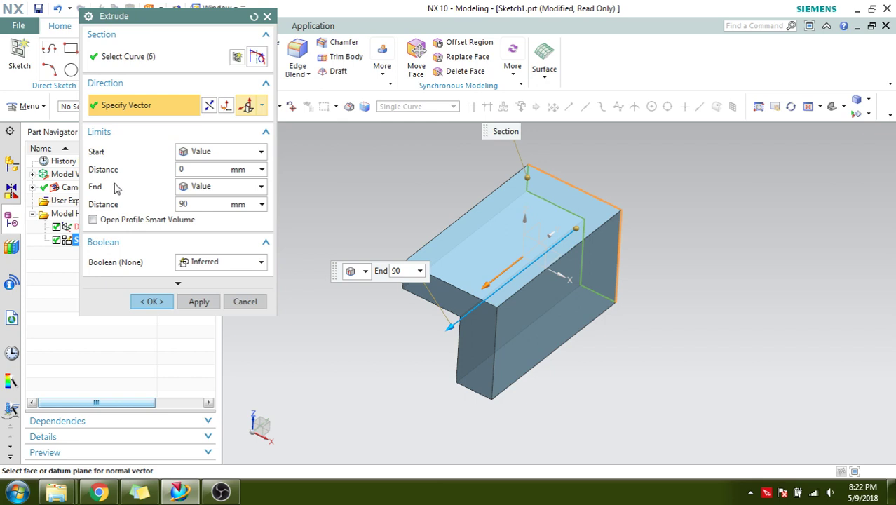
- Keep the start limit as Value and try start distances of 28, 30, -29 and 13 mm
{"action": "left_click", "coordinate": [217, 154]}
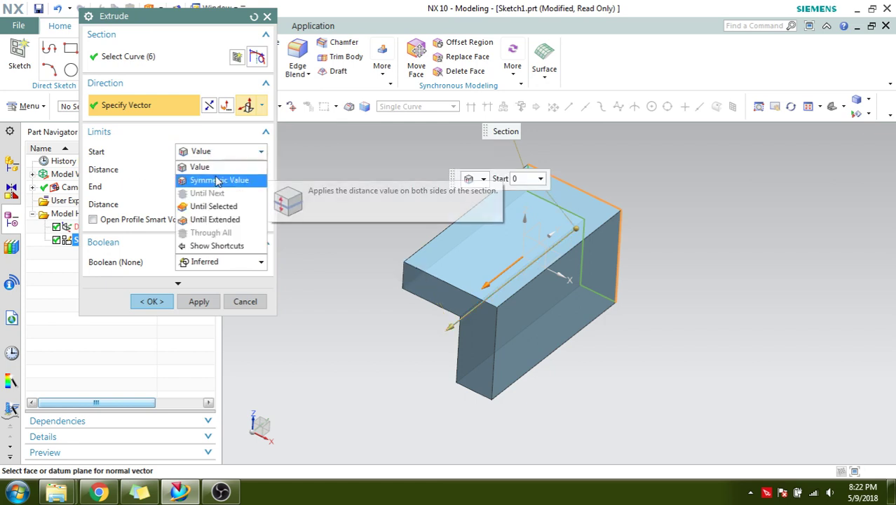
{"action": "left_click", "coordinate": [202, 167]}
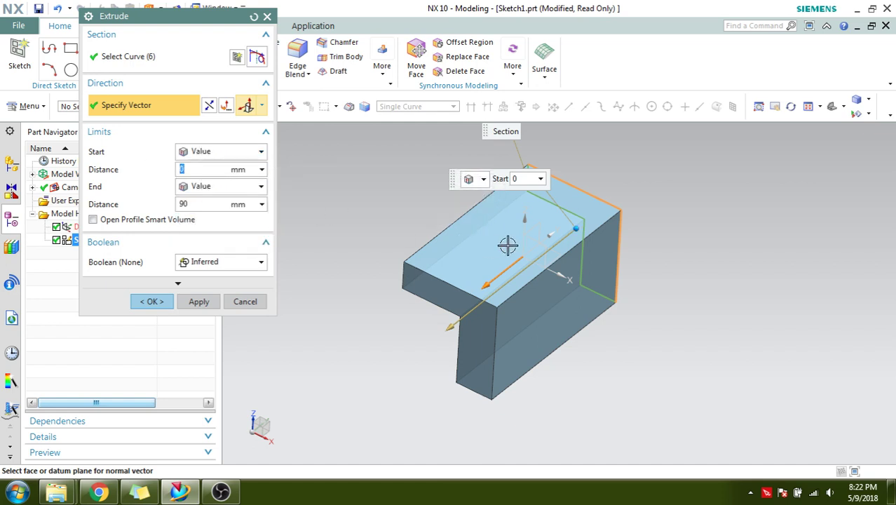
{"action": "left_click_drag", "start_coordinate": [577, 227], "coordinate": [547, 259]}
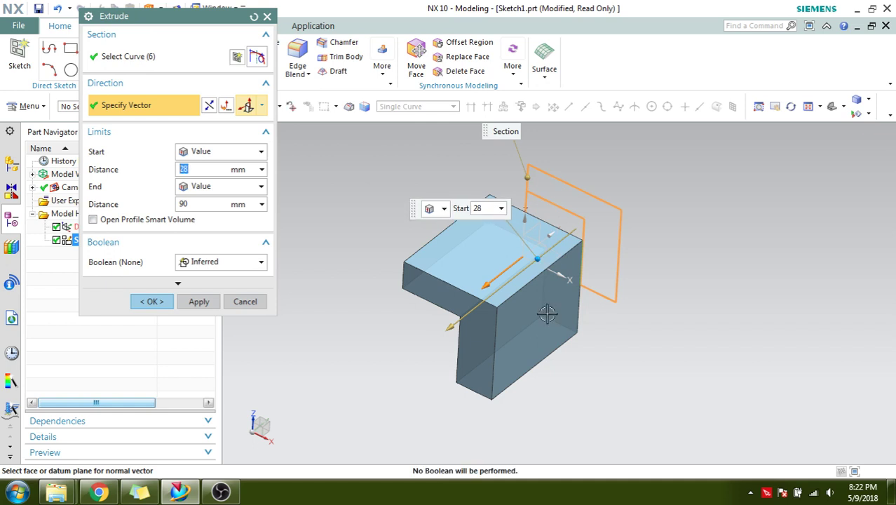
{"action": "mouse_move", "coordinate": [544, 316]}
{"action": "middle_mouse_down"}
{"action": "mouse_move", "coordinate": [535, 294]}
{"action": "mouse_move", "coordinate": [516, 316]}
{"action": "mouse_move", "coordinate": [520, 326]}
{"action": "middle_mouse_up"}
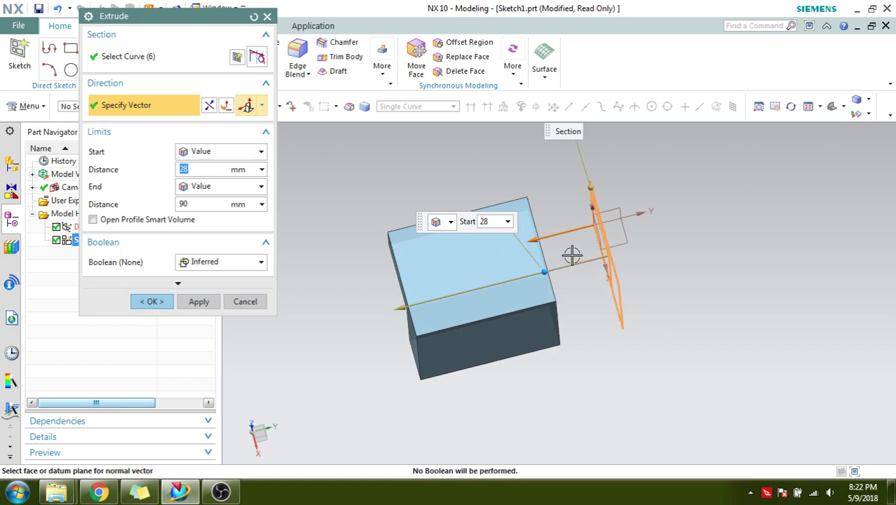
{"action": "left_click", "coordinate": [500, 226]}
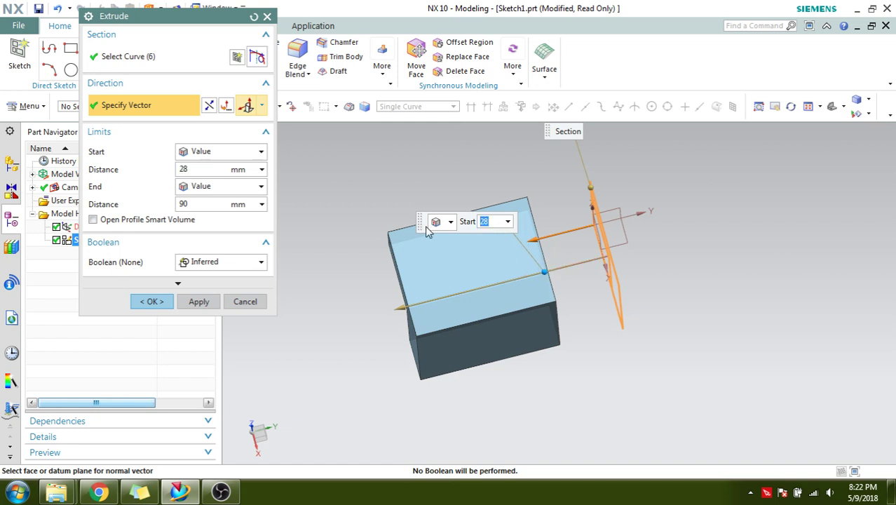
{"action": "type", "text": "30"}
{"action": "key", "text": "Return"}
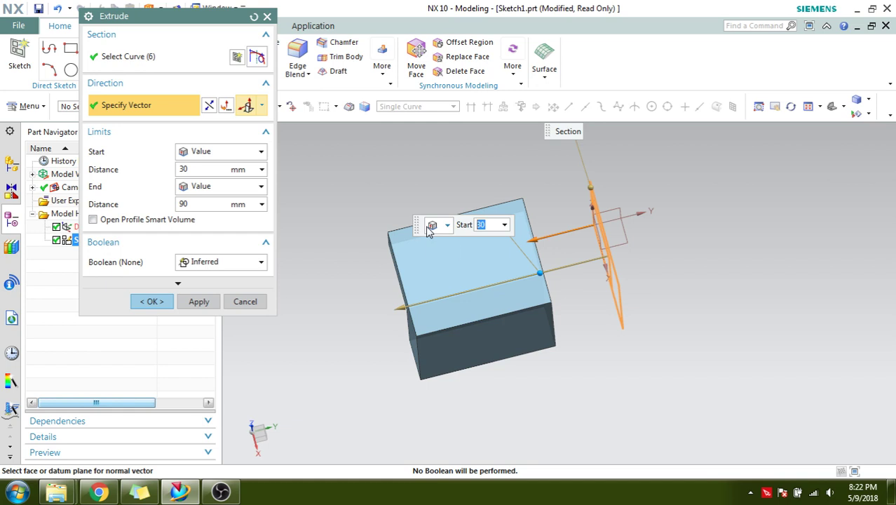
{"action": "left_click_drag", "start_coordinate": [539, 274], "coordinate": [675, 242]}
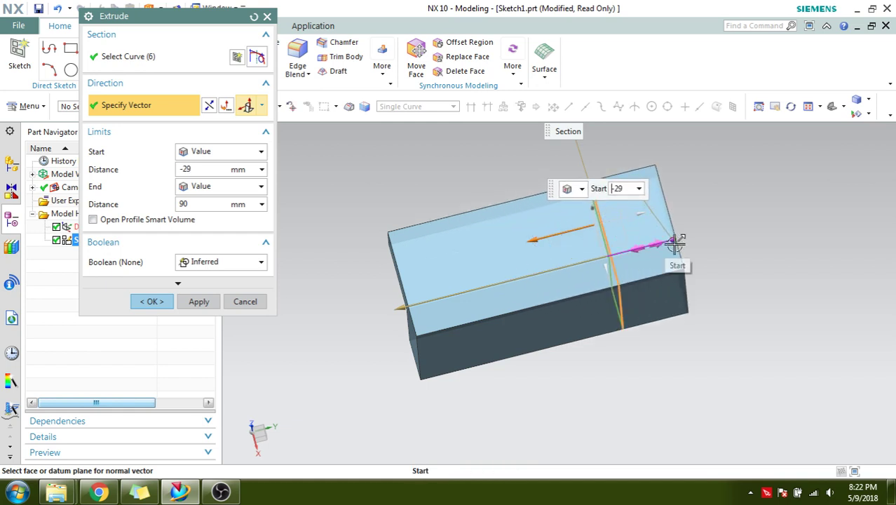
{"action": "left_click_drag", "start_coordinate": [673, 242], "coordinate": [578, 264]}
- Change the extrusion limit to Symmetric Value with a distance of 50 mm
{"action": "left_click", "coordinate": [217, 152]}
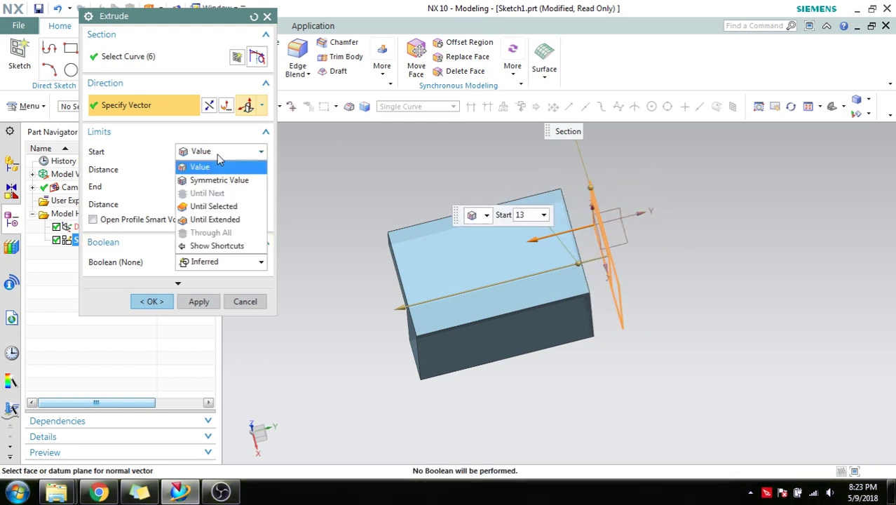
{"action": "left_click", "coordinate": [214, 180]}
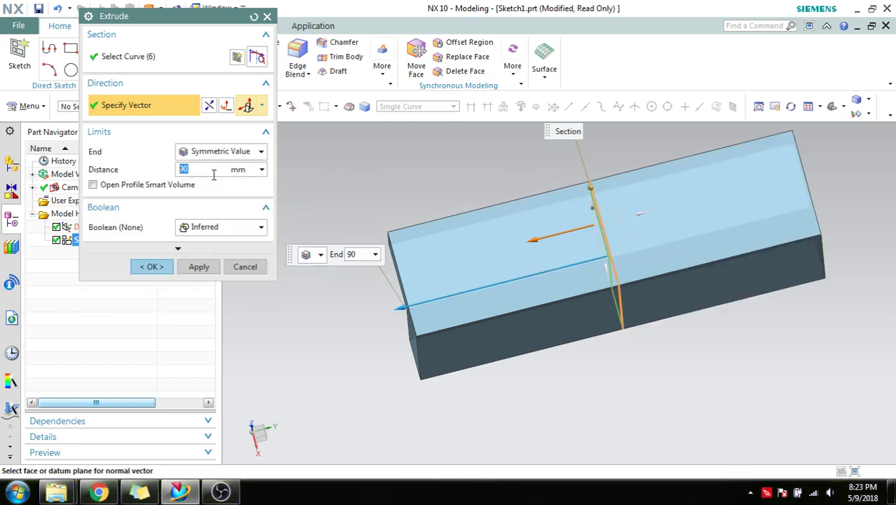
{"action": "middle_click_drag", "start_coordinate": [400, 192], "coordinate": [398, 170]}
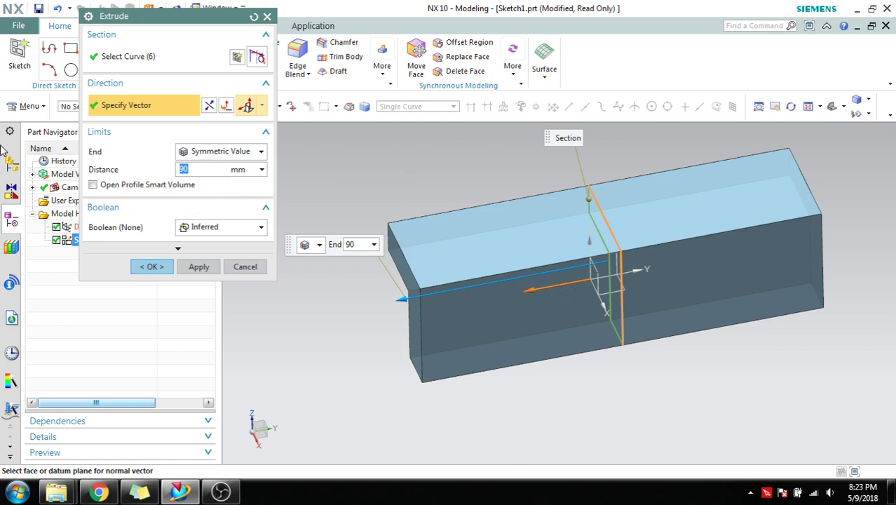
{"action": "key", "text": "Return"}
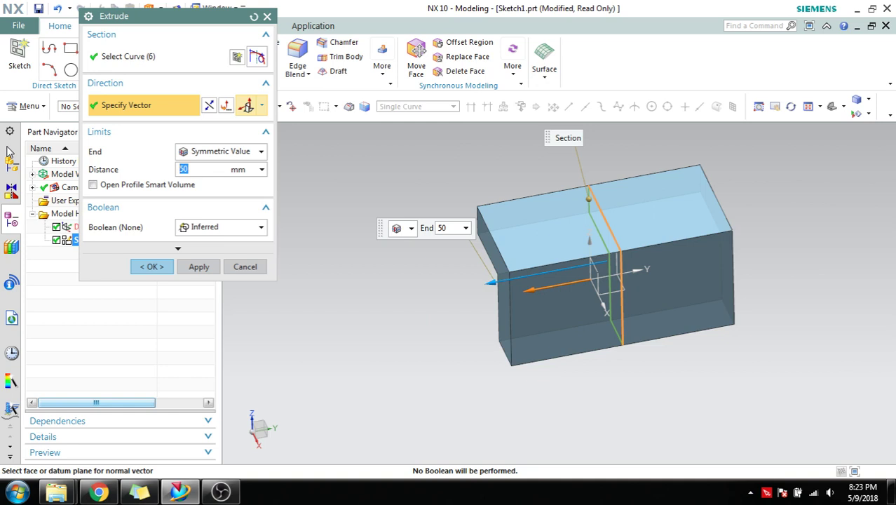
- Return the limits to Value, review the other start limit options, and cancel the extrusion
{"action": "left_click", "coordinate": [210, 152]}
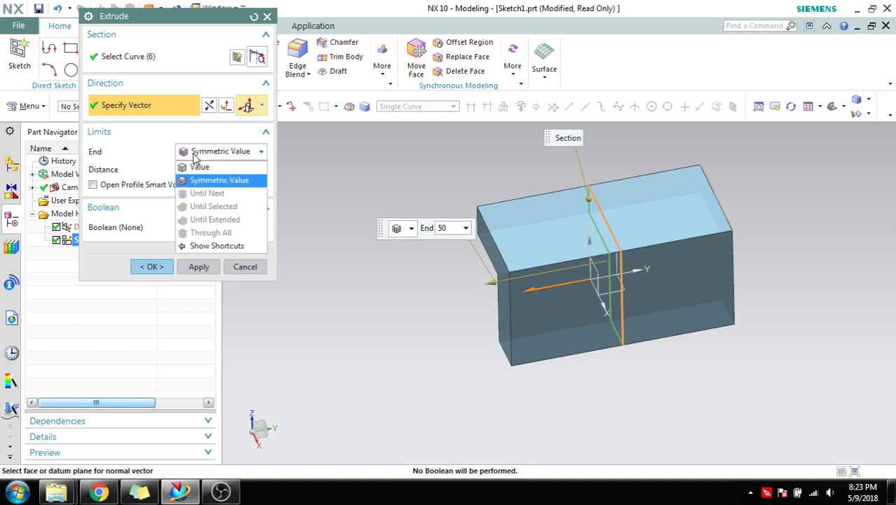
{"action": "left_click", "coordinate": [204, 167]}
{"action": "left_click", "coordinate": [222, 156]}
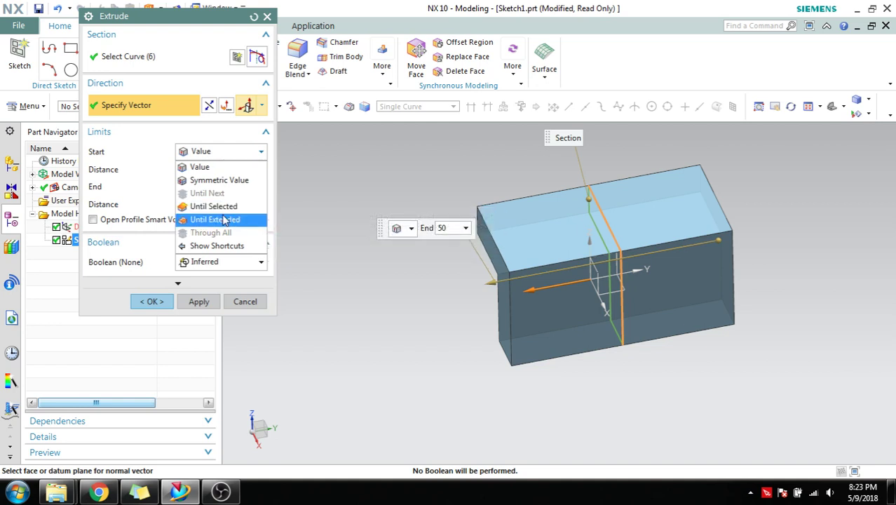
{"action": "left_click", "coordinate": [239, 301]}
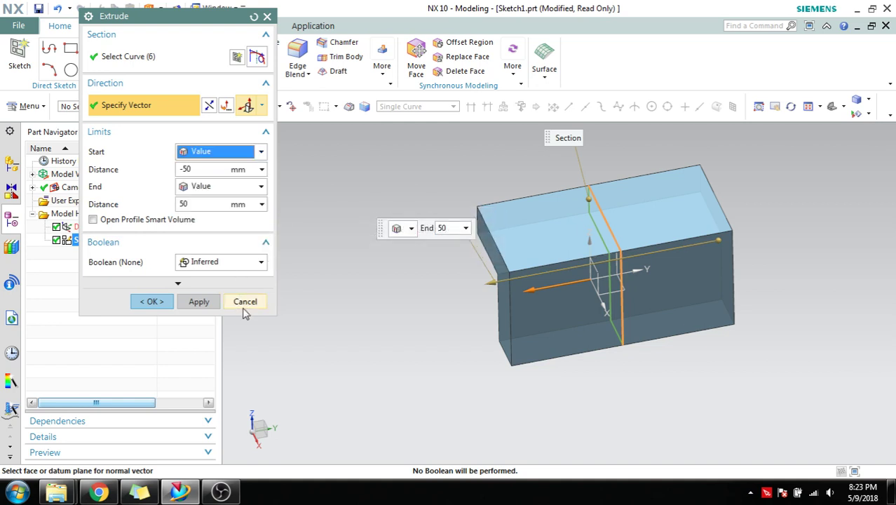
{"action": "left_click", "coordinate": [245, 303]}
- Start a new sketch on the XY datum plane
{"action": "mouse_move", "coordinate": [368, 262]}
{"action": "middle_mouse_down"}
{"action": "mouse_move", "coordinate": [358, 264]}
{"action": "mouse_move", "coordinate": [368, 280]}
{"action": "middle_mouse_up"}
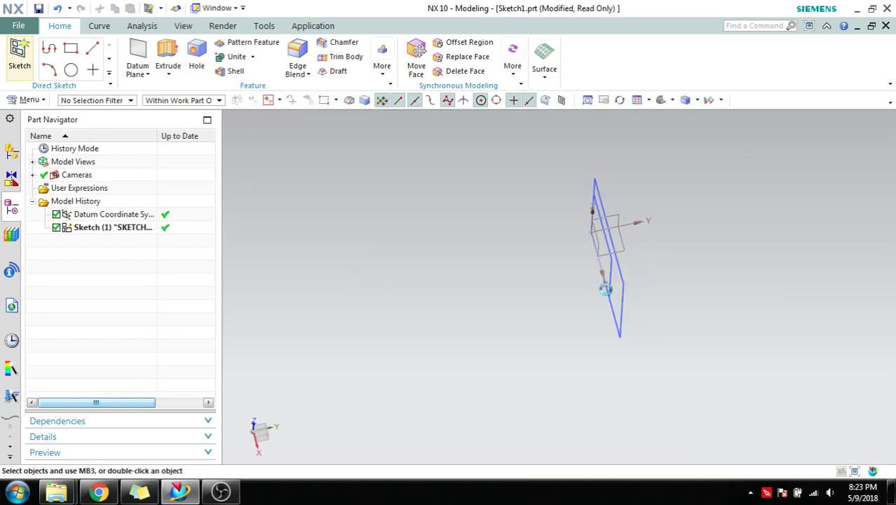
{"action": "left_click", "coordinate": [630, 246]}
{"action": "left_click", "coordinate": [199, 283]}
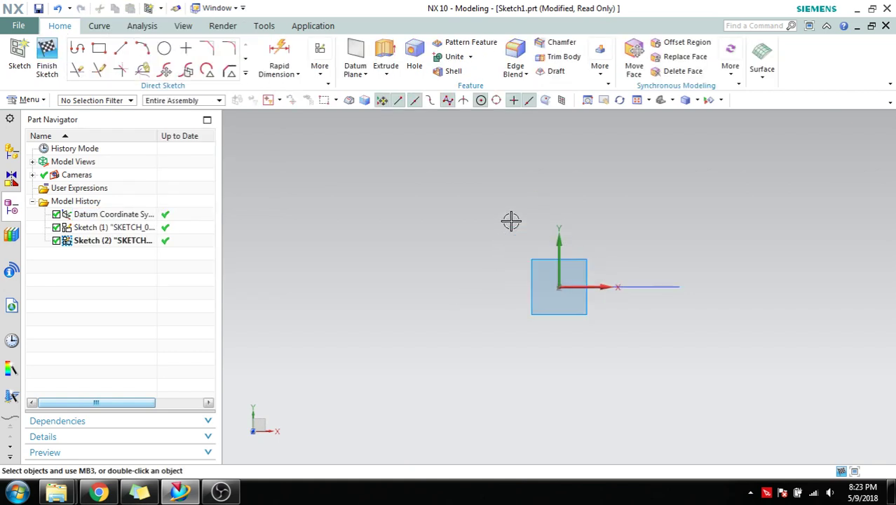
- Draw a three-point arc below the sketch origin, bulging downward, with a radius of about 84.6 mm
{"action": "left_click", "coordinate": [141, 48]}
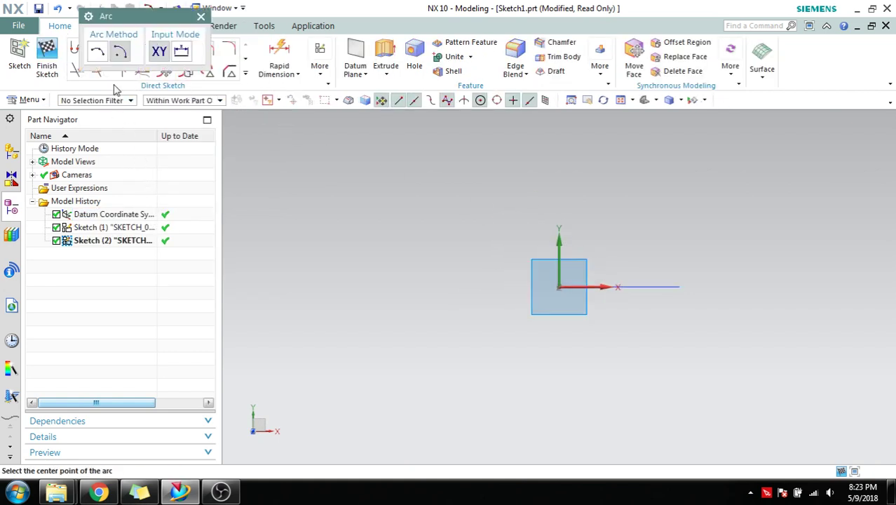
{"action": "left_click", "coordinate": [98, 55]}
{"action": "left_click", "coordinate": [468, 373]}
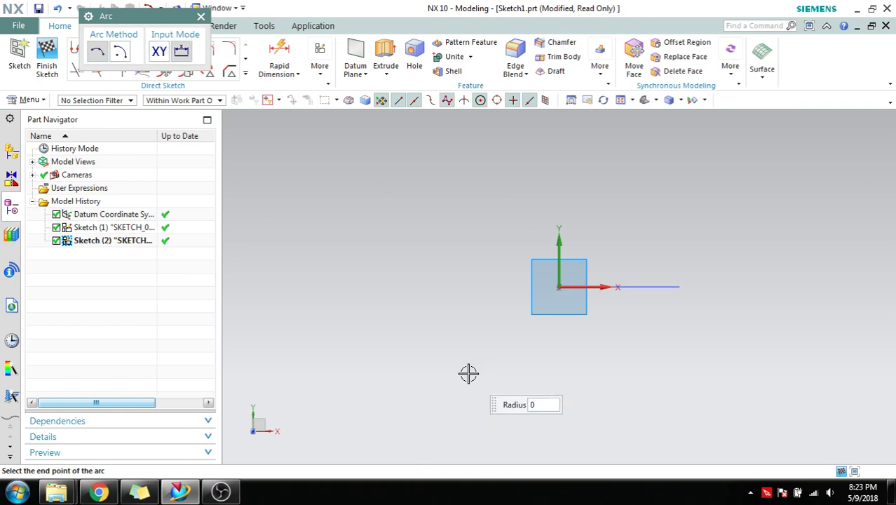
{"action": "left_click", "coordinate": [752, 373]}
{"action": "left_click", "coordinate": [603, 428]}
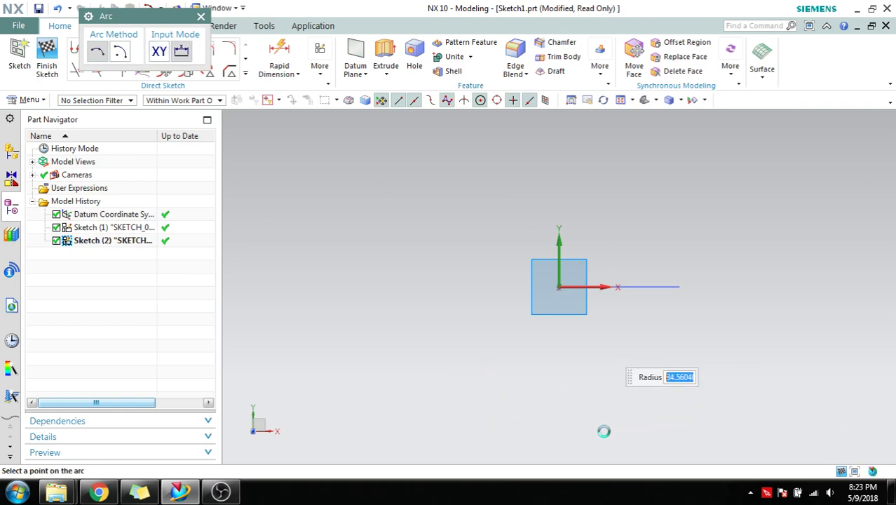
{"action": "key", "text": "Escape"}
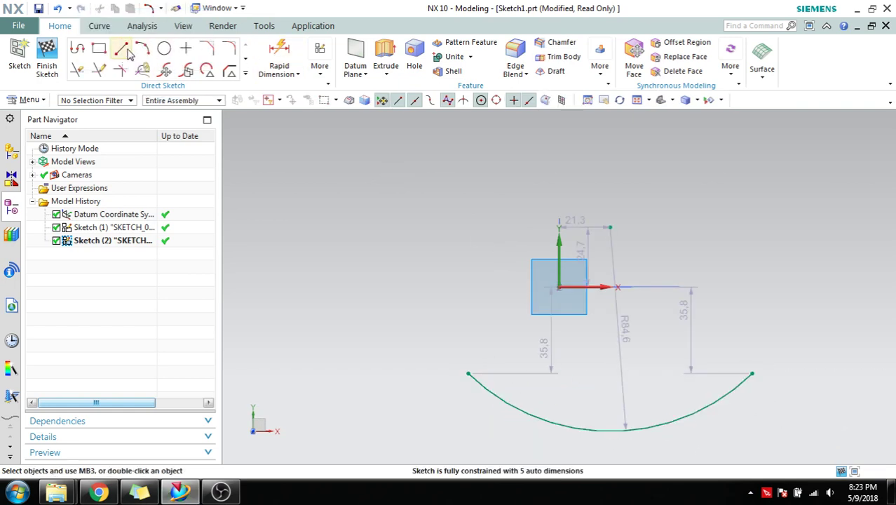
- Draw a 180 mm line below the arc, sloping upward at about 16°, and finish the sketch
{"action": "key", "text": "l"}
{"action": "scroll", "coordinate": [352, 116], "scroll_direction": "up", "scroll_amount": 2}
{"action": "scroll", "coordinate": [352, 115], "scroll_direction": "down", "scroll_amount": 3}
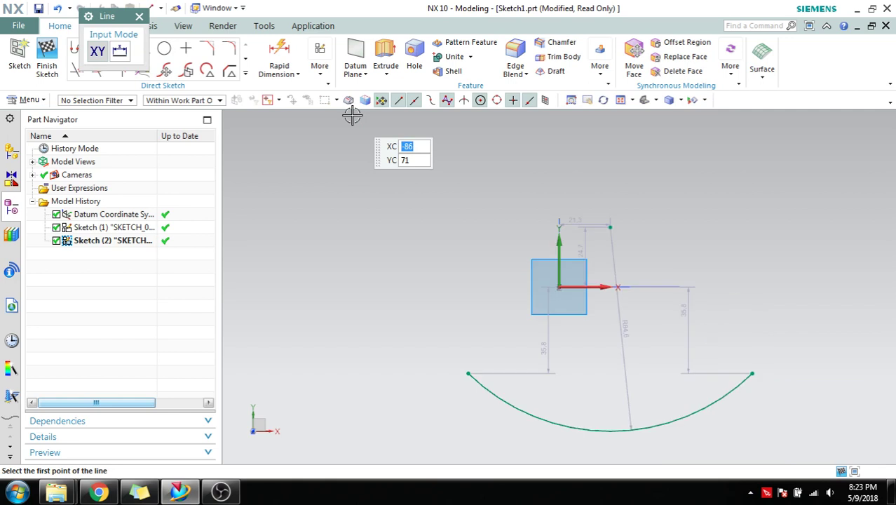
{"action": "left_click", "coordinate": [391, 366]}
{"action": "type", "text": "180"}
{"action": "left_click", "coordinate": [602, 308]}
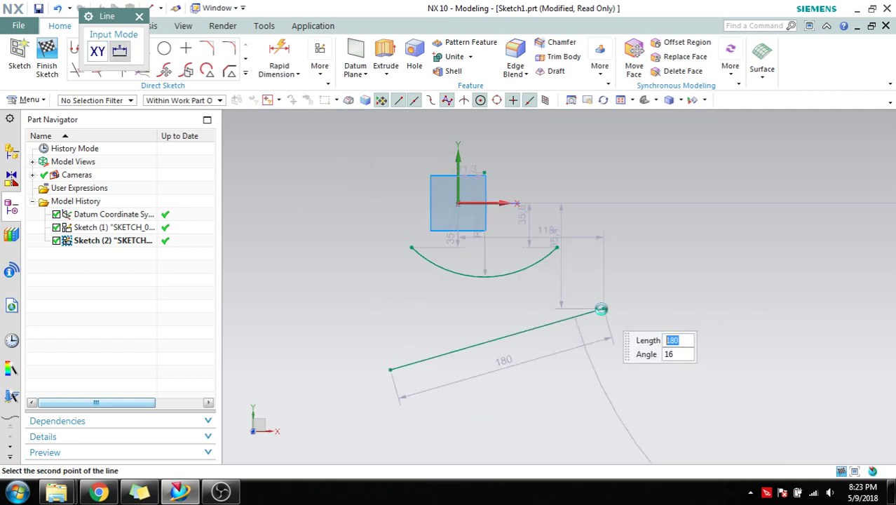
{"action": "key", "text": "Escape"}
{"action": "left_click", "coordinate": [47, 57]}
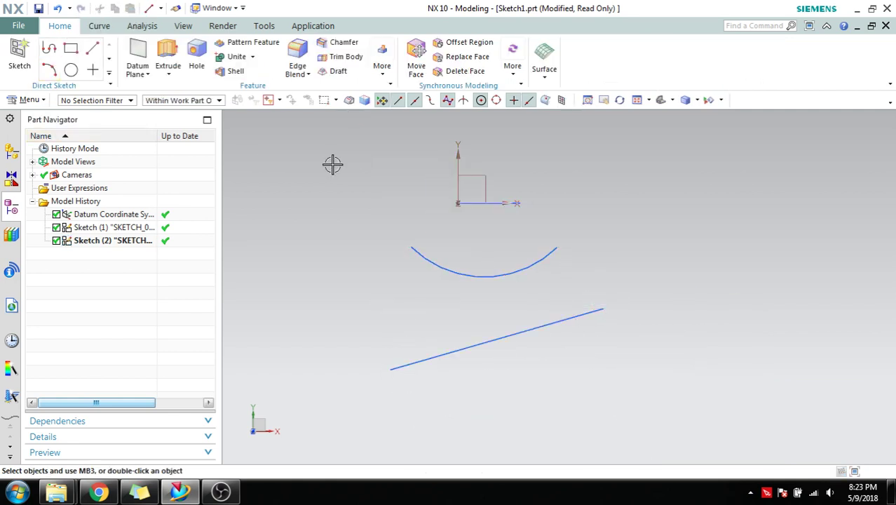
- Extrude the slanted line and the arc into sheets with a Symmetric Value limit of 50 mm
{"action": "middle_click_drag", "start_coordinate": [412, 254], "coordinate": [347, 214]}
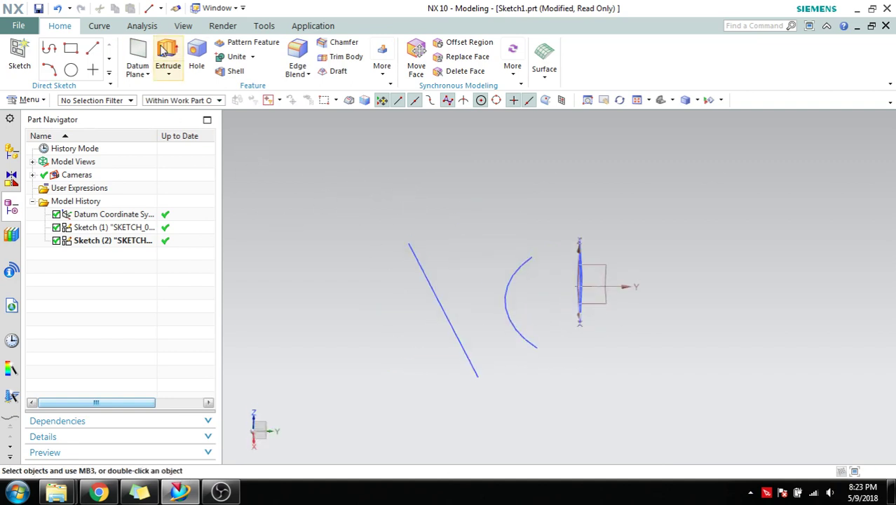
{"action": "left_click", "coordinate": [168, 58]}
{"action": "left_click", "coordinate": [445, 298]}
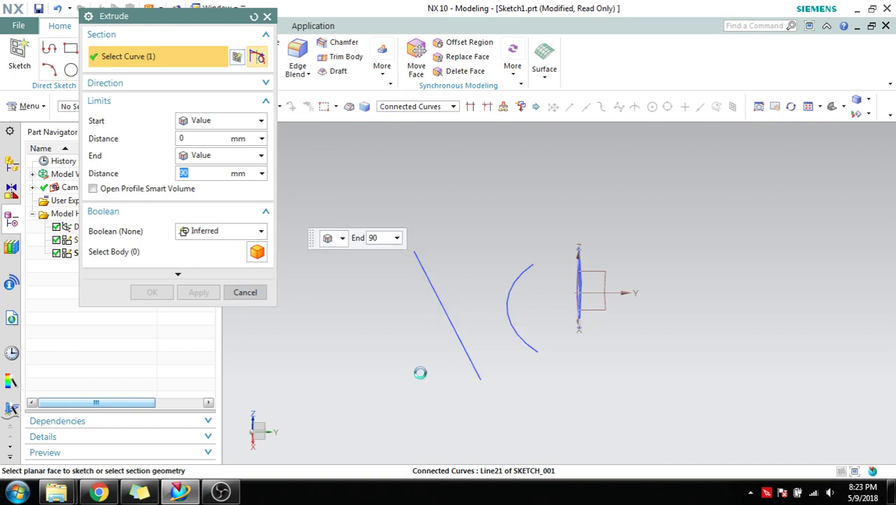
{"action": "left_click", "coordinate": [511, 290]}
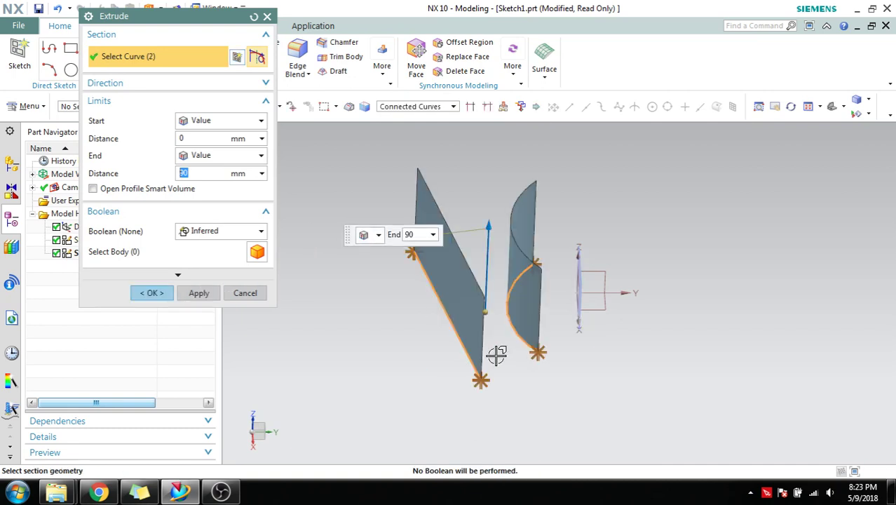
{"action": "left_click", "coordinate": [231, 121]}
{"action": "left_click", "coordinate": [224, 147]}
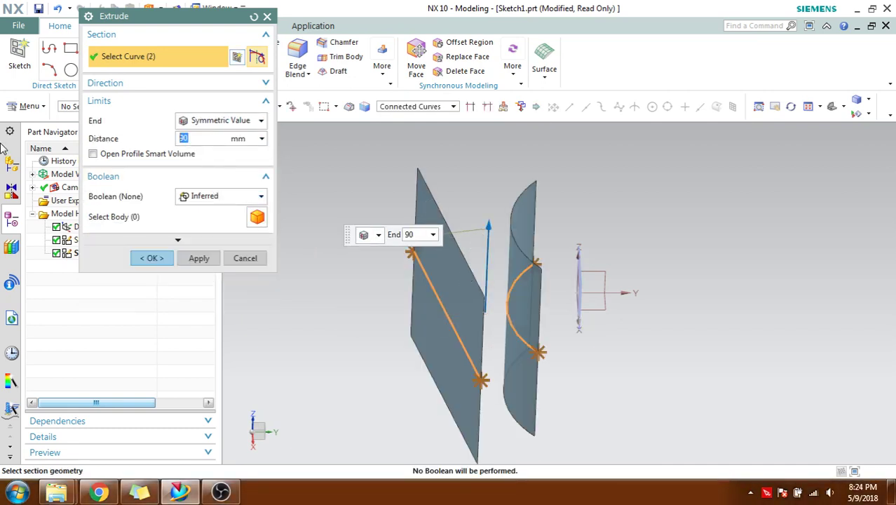
{"action": "type", "text": "50"}
{"action": "key", "text": "Return"}
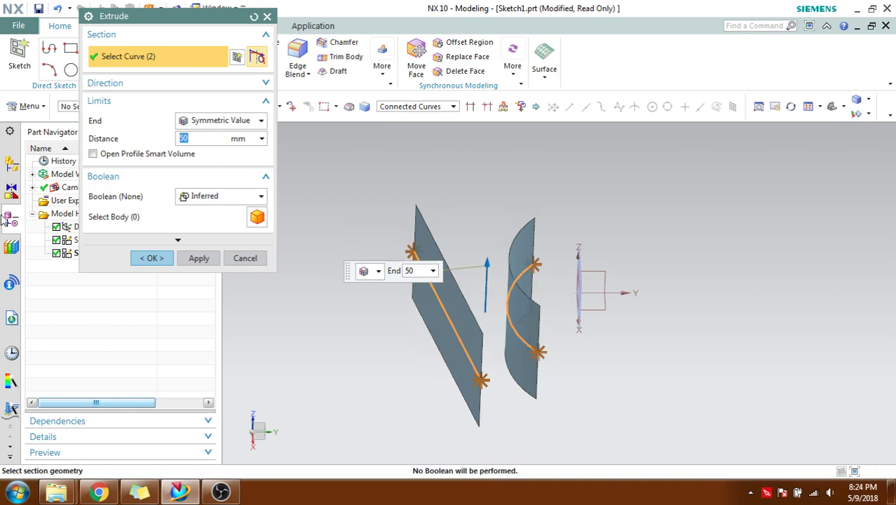
{"action": "left_click", "coordinate": [147, 258]}
- Select the outer square of the first sketch as the section of a new extrusion using Connected Curves
{"action": "middle_click_drag", "start_coordinate": [404, 295], "coordinate": [423, 290]}
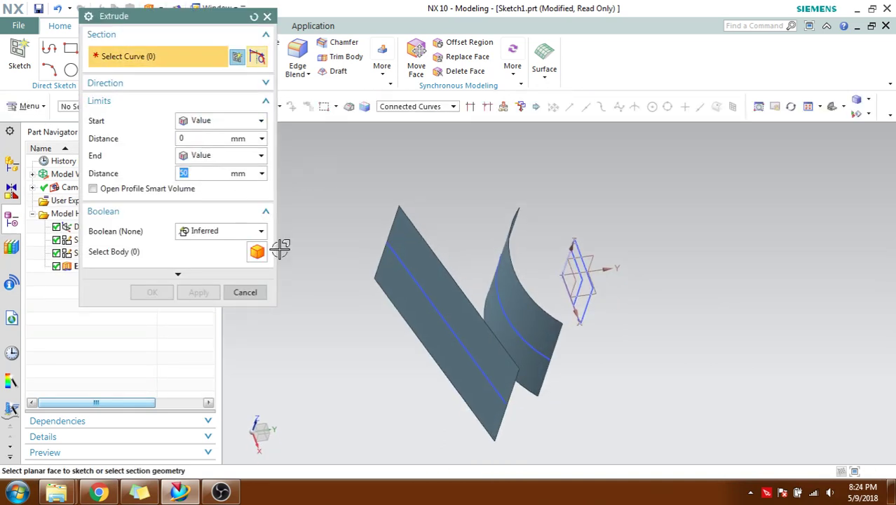
{"action": "scroll", "coordinate": [537, 288], "scroll_direction": "up", "scroll_amount": 2}
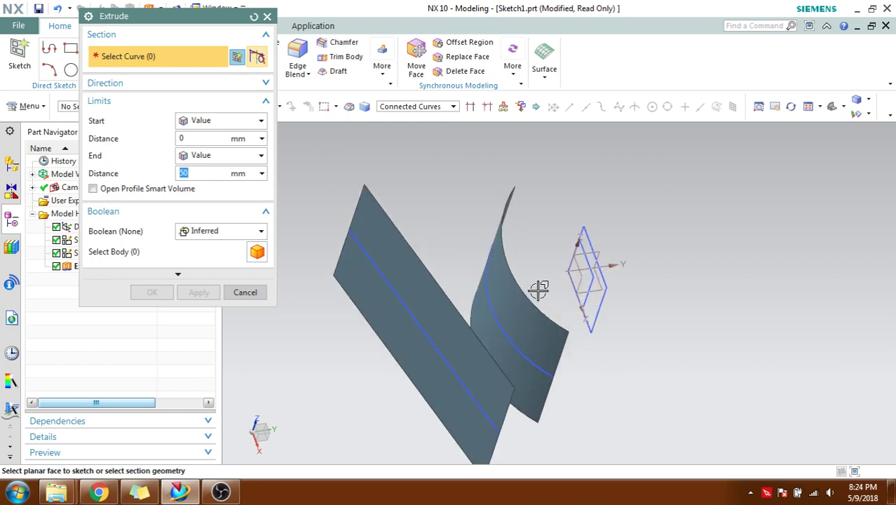
{"action": "middle_click_drag", "start_coordinate": [539, 290], "coordinate": [569, 270]}
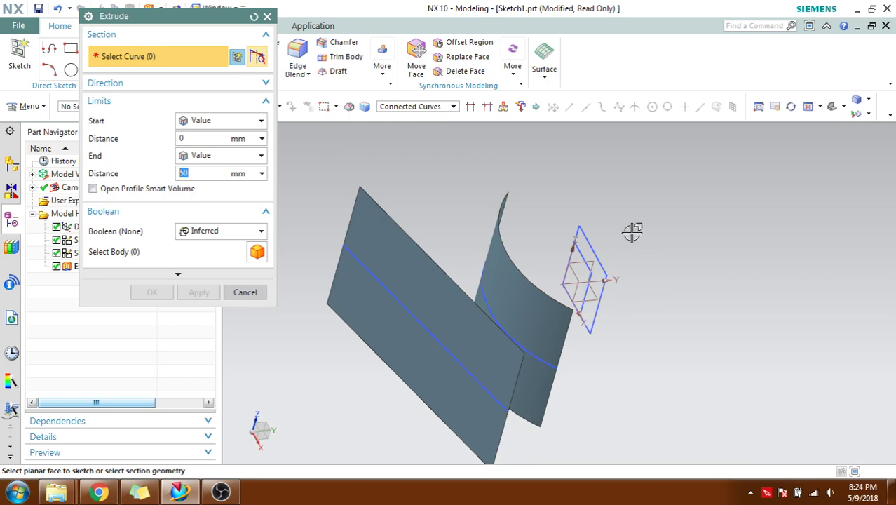
{"action": "scroll", "coordinate": [632, 230], "scroll_direction": "up", "scroll_amount": 2}
{"action": "scroll", "coordinate": [631, 230], "scroll_direction": "down", "scroll_amount": 3}
{"action": "left_click", "coordinate": [599, 243]}
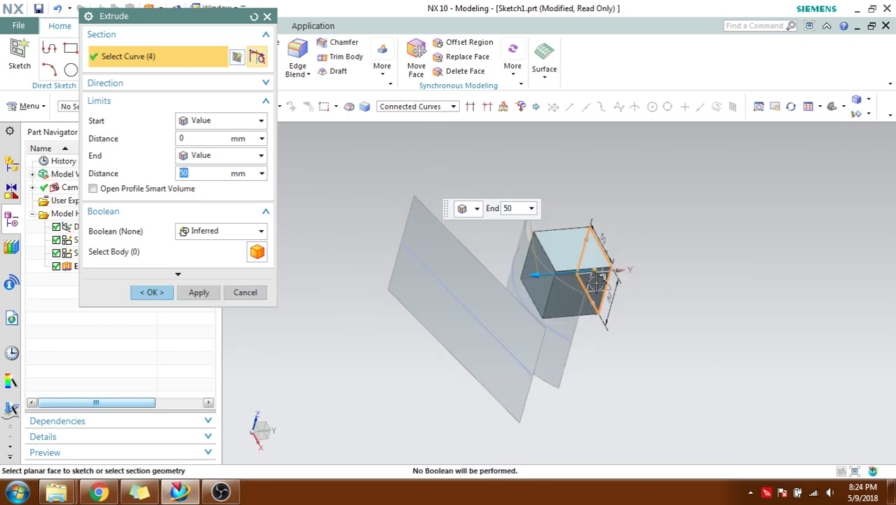
{"action": "middle_click_drag", "start_coordinate": [582, 281], "coordinate": [527, 298]}
{"action": "key", "text": "F8"}
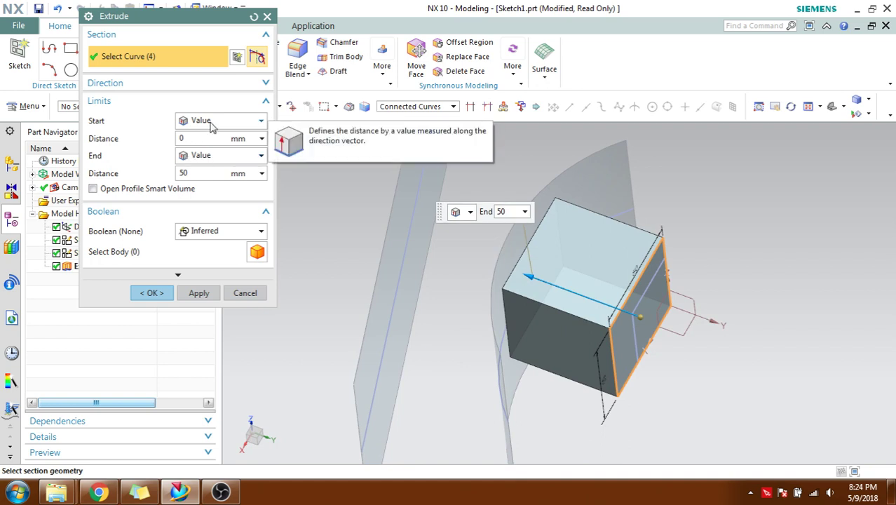
- Set the square extrusion's end limit to Until Next and examine its end at the curved sheet
{"action": "left_click", "coordinate": [208, 158]}
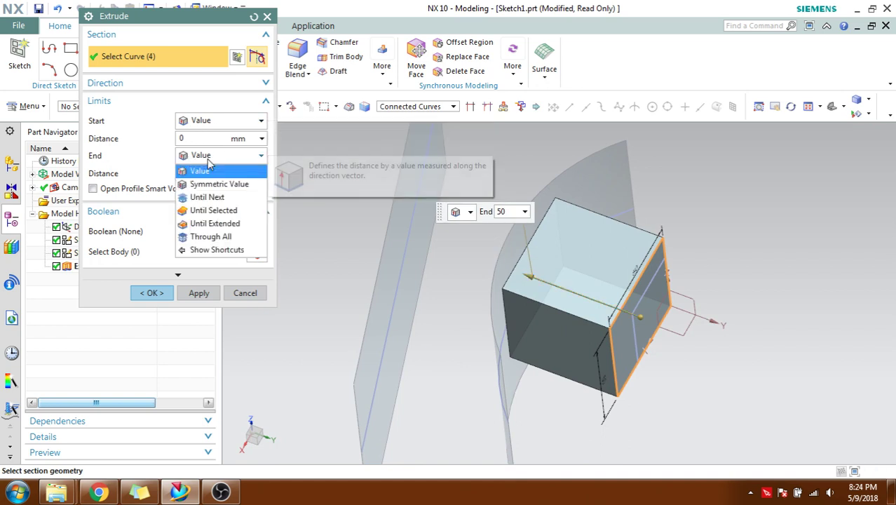
{"action": "left_click", "coordinate": [208, 197]}
{"action": "scroll", "coordinate": [536, 256], "scroll_direction": "up", "scroll_amount": 5}
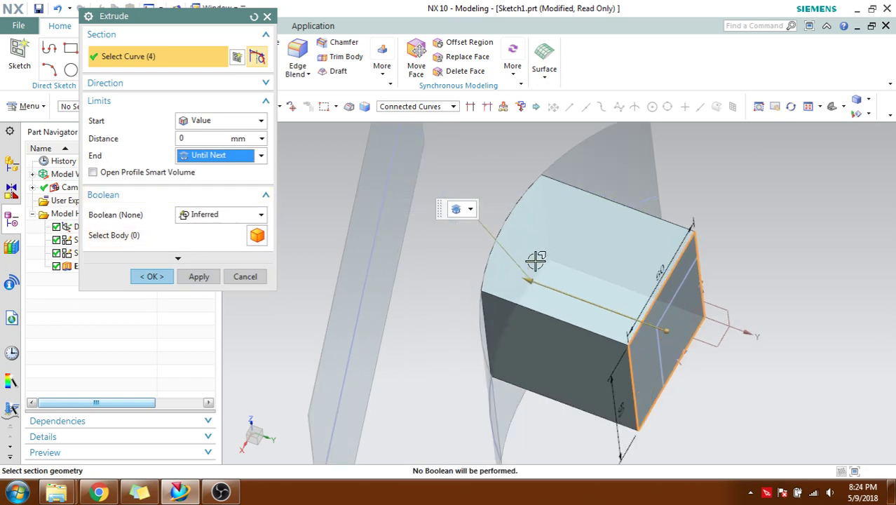
{"action": "middle_click_drag", "start_coordinate": [454, 273], "coordinate": [474, 340]}
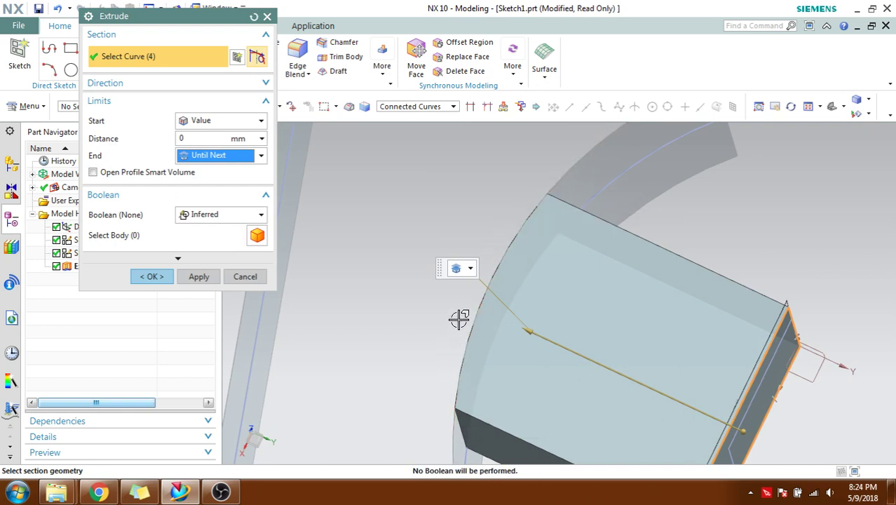
{"action": "middle_click_drag", "start_coordinate": [460, 319], "coordinate": [459, 297]}
{"action": "scroll", "coordinate": [466, 316], "scroll_direction": "down", "scroll_amount": 3}
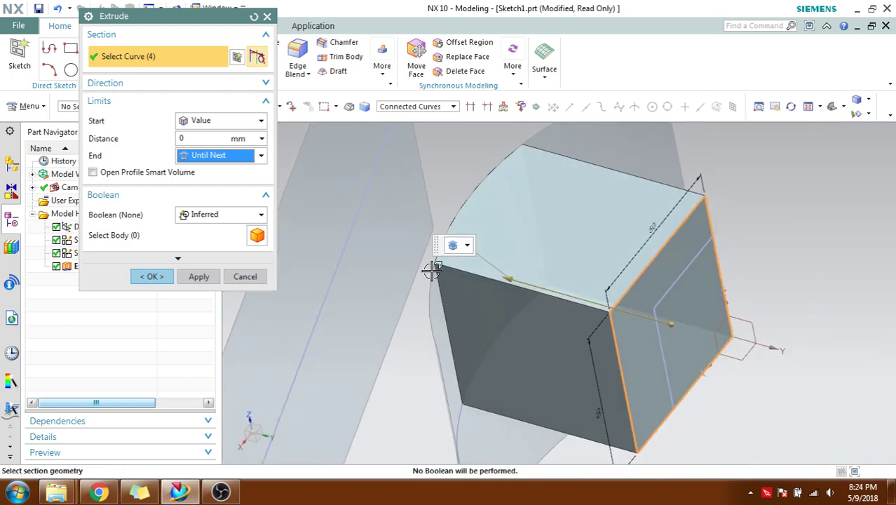
- Change the end limit to Until Selected and pick the flat sheet as the end object
{"action": "left_click", "coordinate": [248, 157]}
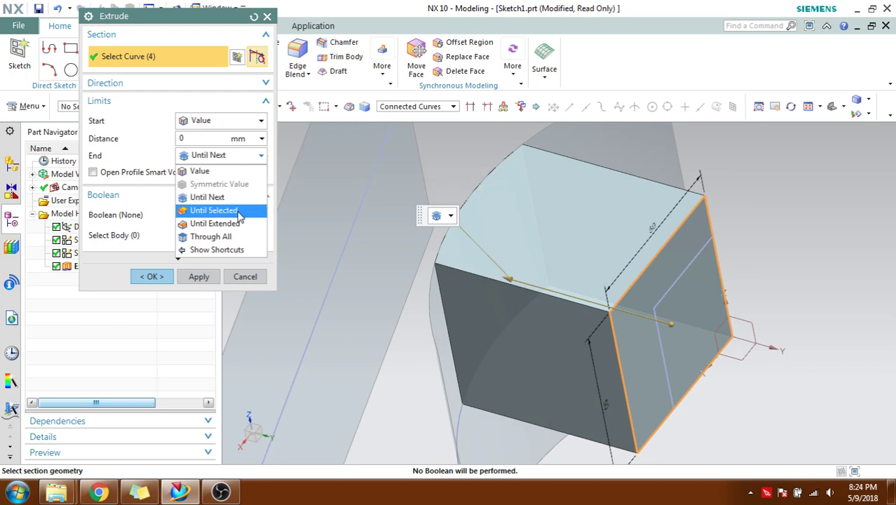
{"action": "left_click", "coordinate": [210, 211]}
{"action": "scroll", "coordinate": [501, 216], "scroll_direction": "down", "scroll_amount": 5}
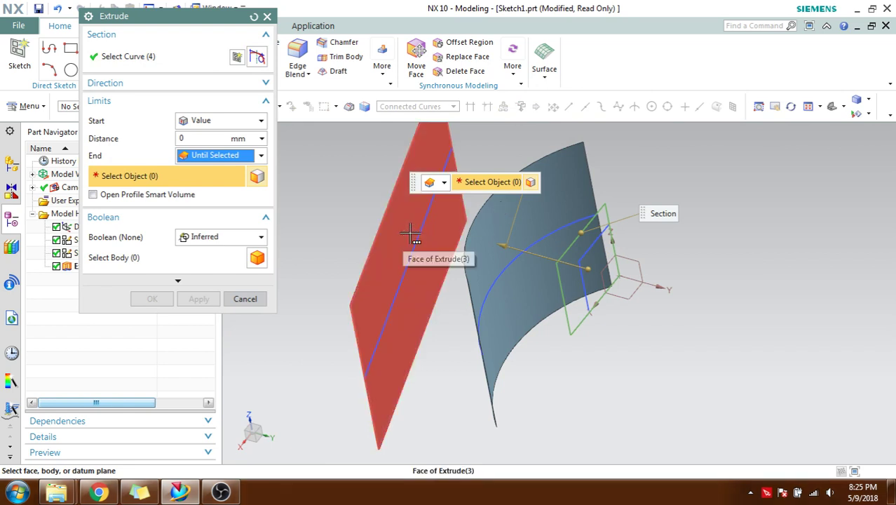
{"action": "left_click", "coordinate": [399, 214]}
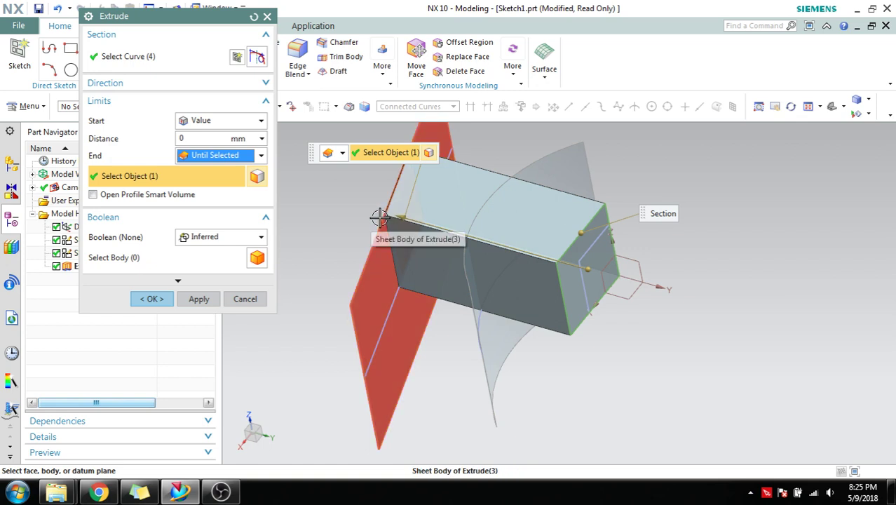
{"action": "scroll", "coordinate": [378, 218], "scroll_direction": "up", "scroll_amount": 2}
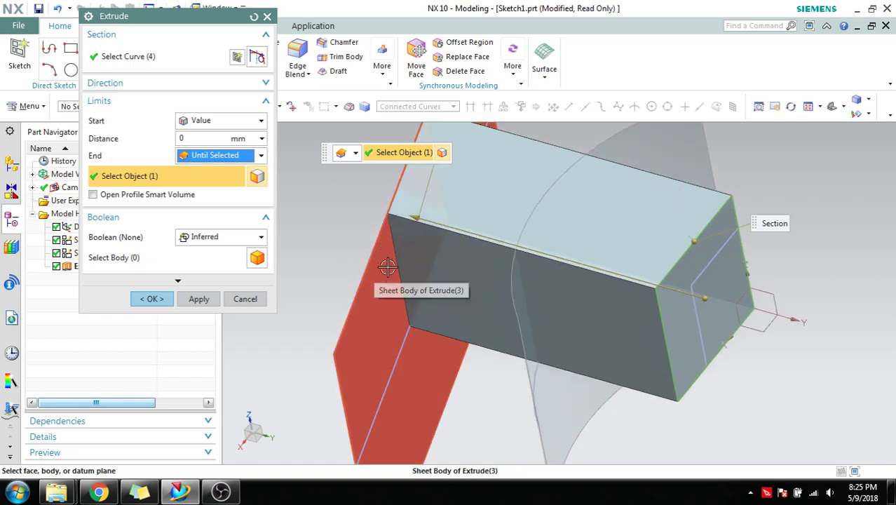
{"action": "scroll", "coordinate": [386, 267], "scroll_direction": "down", "scroll_amount": 2}
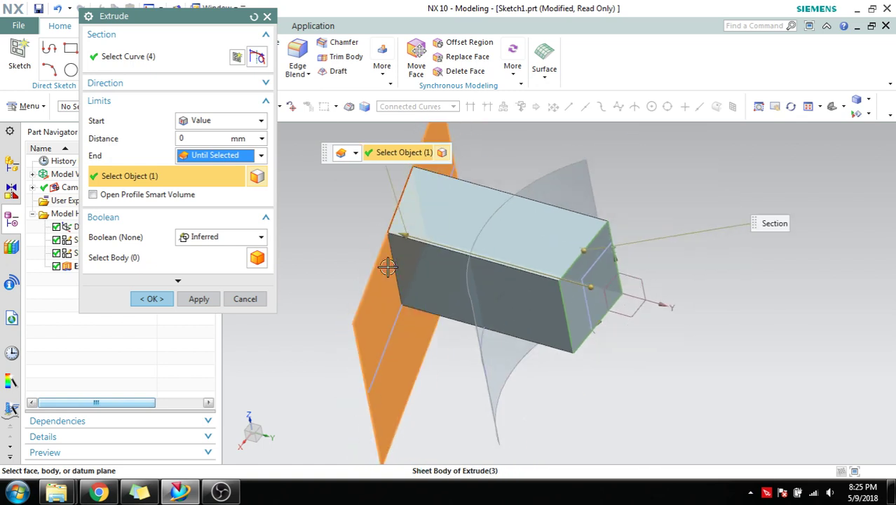
- Return the end limit to Value with a distance of 20 mm
{"action": "left_click", "coordinate": [228, 155]}
{"action": "left_click", "coordinate": [222, 171]}
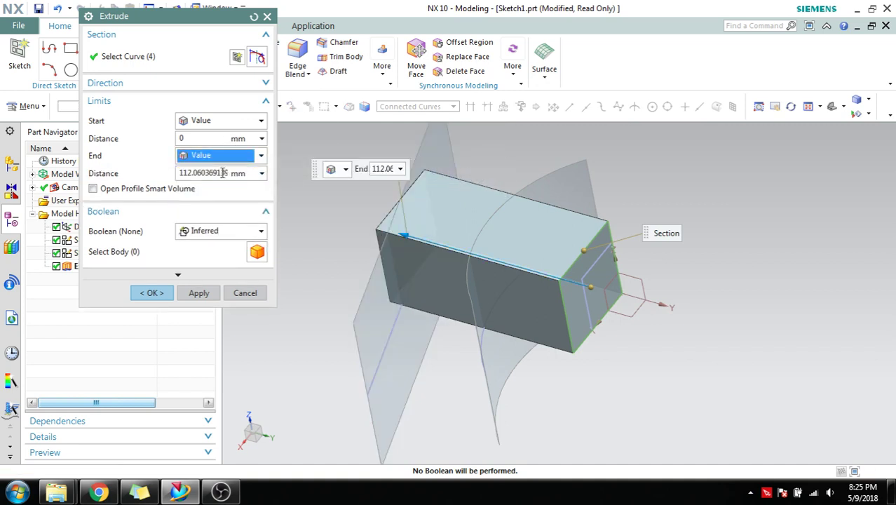
{"action": "left_click", "coordinate": [222, 173]}
{"action": "key", "text": "BackSpace"}
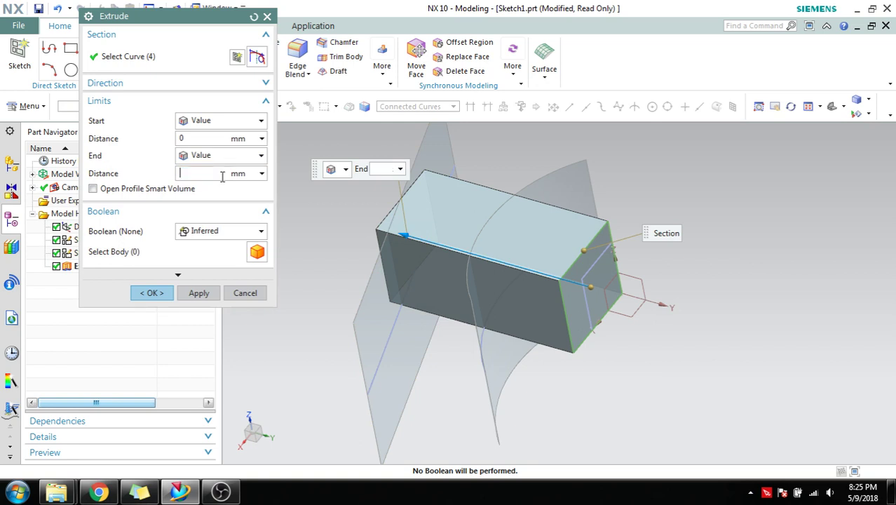
{"action": "type", "text": "20"}
{"action": "key", "text": "Return"}
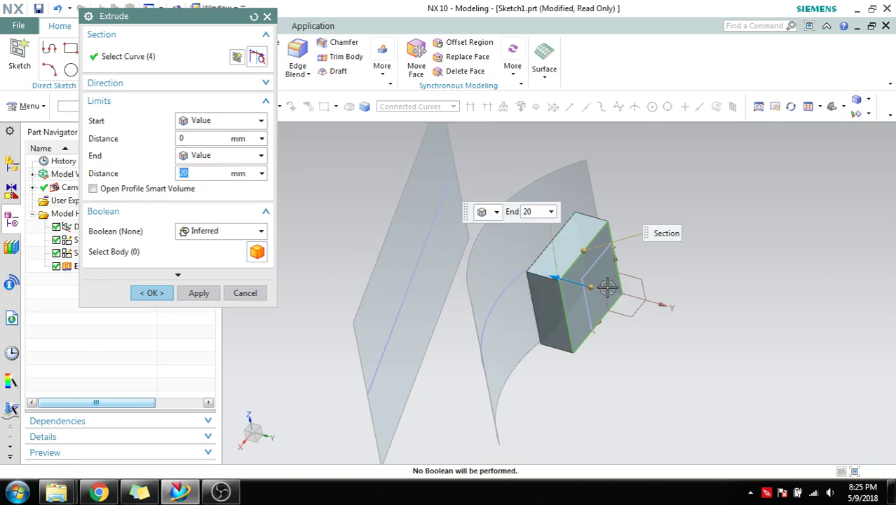
{"action": "middle_click_drag", "start_coordinate": [607, 287], "coordinate": [627, 287]}
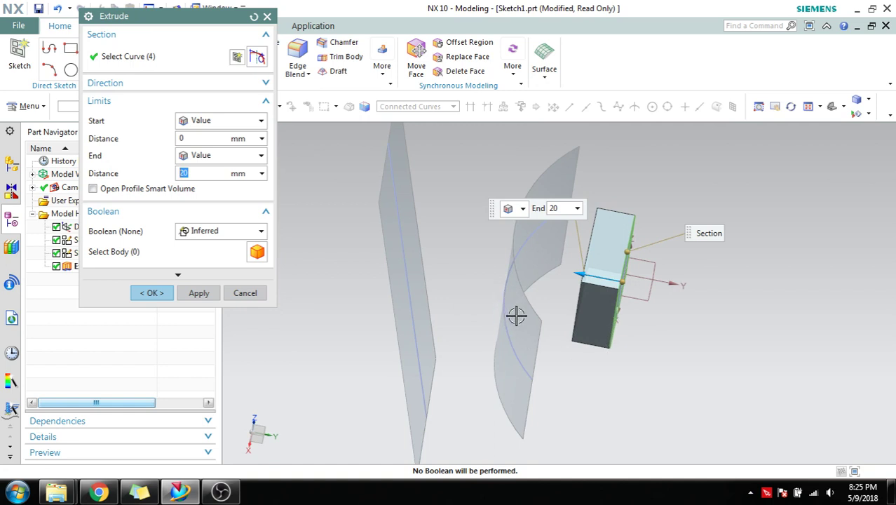
{"action": "mouse_move", "coordinate": [447, 312]}
{"action": "middle_mouse_down"}
{"action": "mouse_move", "coordinate": [466, 314]}
{"action": "mouse_move", "coordinate": [456, 313]}
{"action": "middle_mouse_up"}
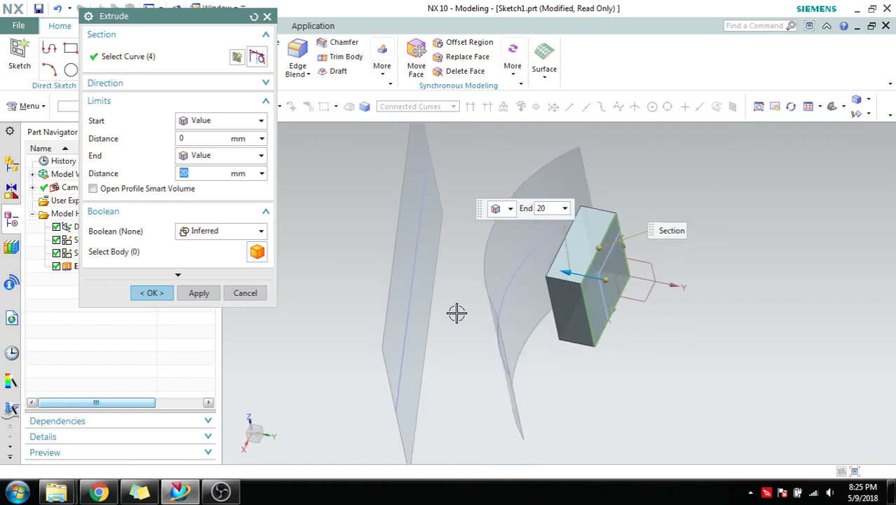
- Set the start limit to Until Selected and pick the curved sheet as the start object
{"action": "left_click", "coordinate": [209, 122]}
{"action": "left_click", "coordinate": [212, 176]}
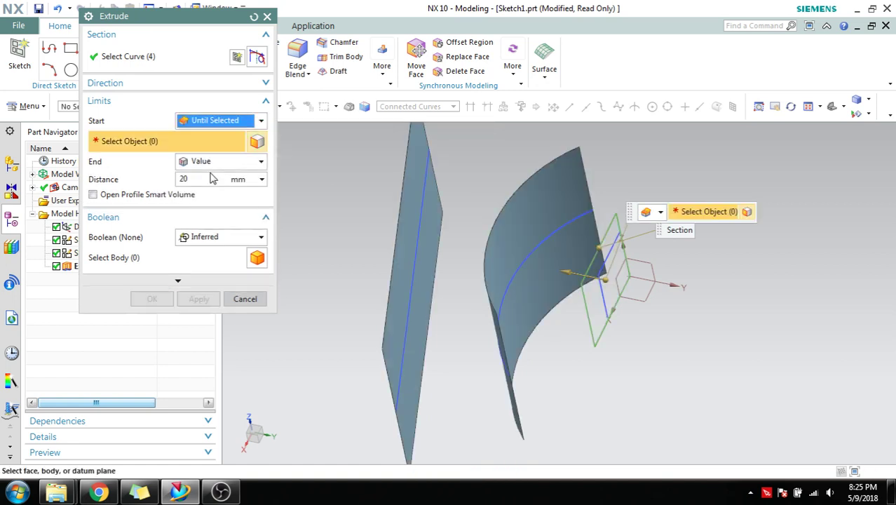
{"action": "left_click", "coordinate": [501, 239]}
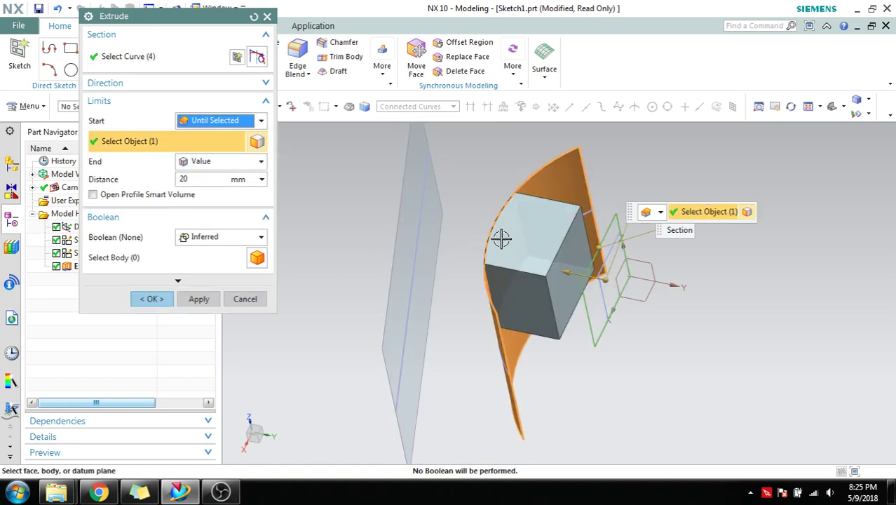
- Set the end limit to Until Selected with the flat sheet as the end object, and create the extrusion between both sheets
{"action": "left_click", "coordinate": [229, 163]}
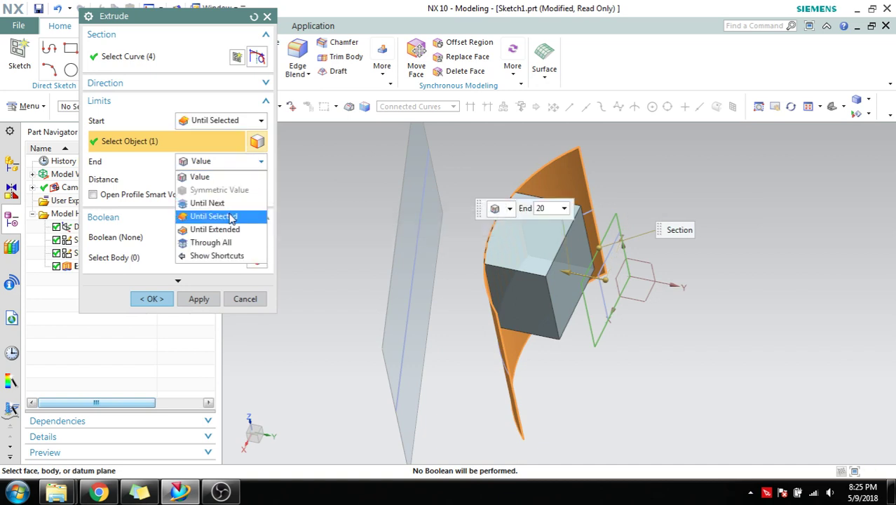
{"action": "left_click", "coordinate": [232, 217]}
{"action": "left_click", "coordinate": [418, 220]}
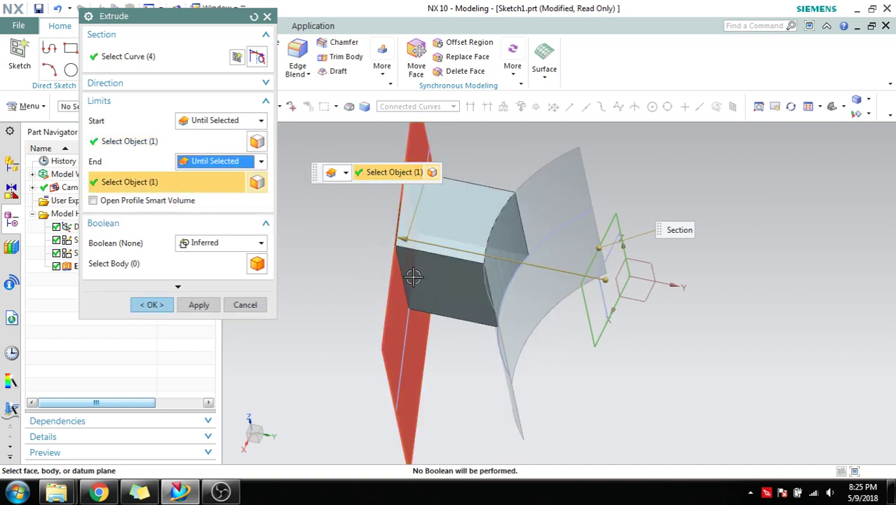
{"action": "mouse_move", "coordinate": [414, 278]}
{"action": "middle_mouse_down"}
{"action": "mouse_move", "coordinate": [420, 270]}
{"action": "mouse_move", "coordinate": [421, 278]}
{"action": "middle_mouse_up"}
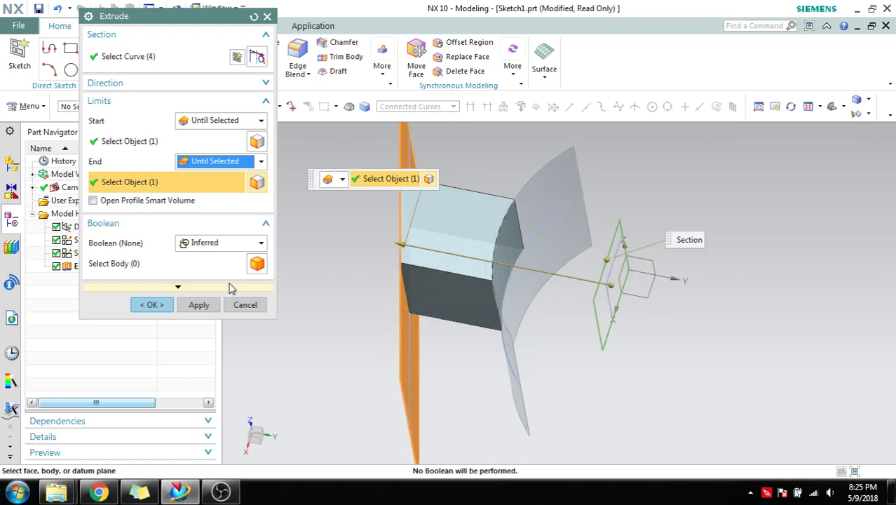
{"action": "left_click", "coordinate": [150, 305]}
{"action": "scroll", "coordinate": [480, 224], "scroll_direction": "up", "scroll_amount": 2}
{"action": "scroll", "coordinate": [482, 225], "scroll_direction": "down", "scroll_amount": 5}
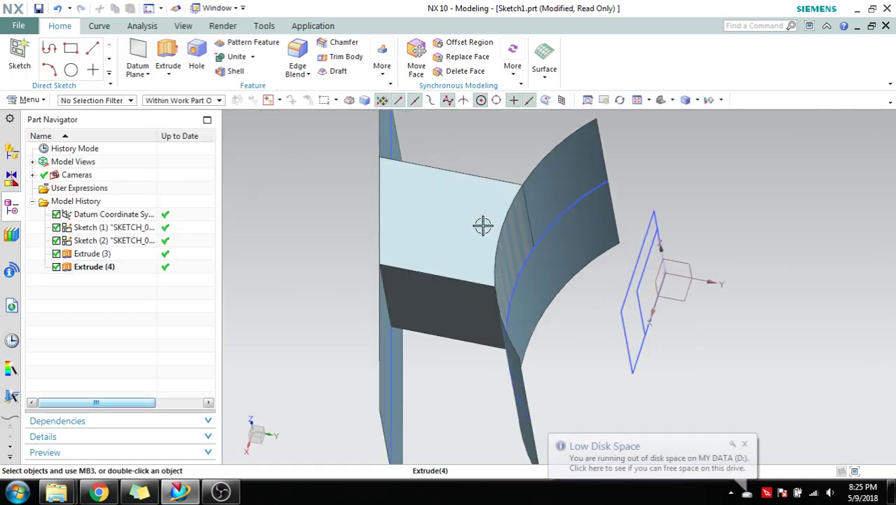
{"action": "middle_click_drag", "start_coordinate": [483, 225], "coordinate": [476, 225]}
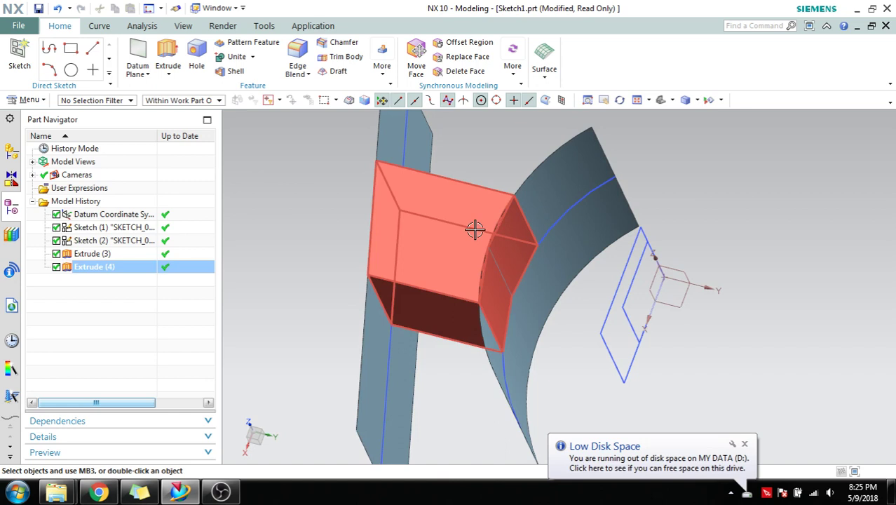
{"action": "left_click", "coordinate": [745, 444]}
{"action": "left_click", "coordinate": [616, 304]}
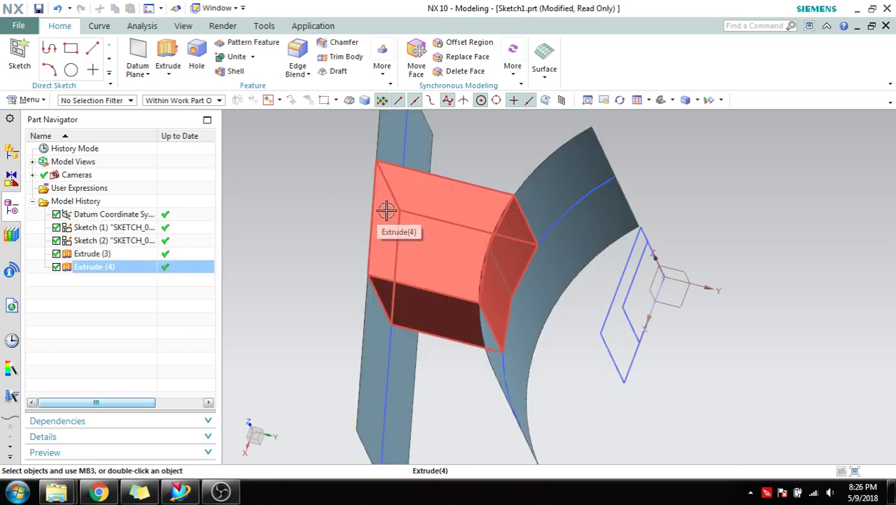
- Reopen the extrusion between the two sheets and set both its start and end limits to Value
{"action": "key", "text": "Home"}
{"action": "double_click", "coordinate": [443, 226]}
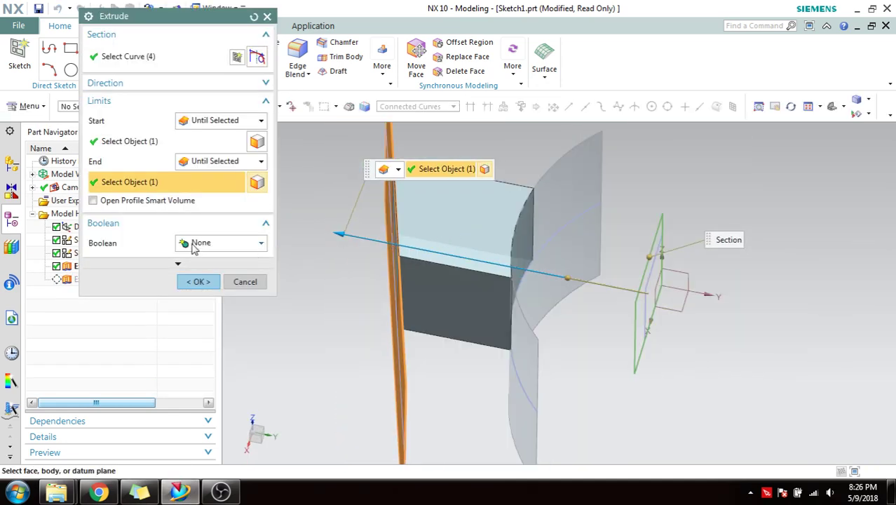
{"action": "left_click", "coordinate": [210, 120]}
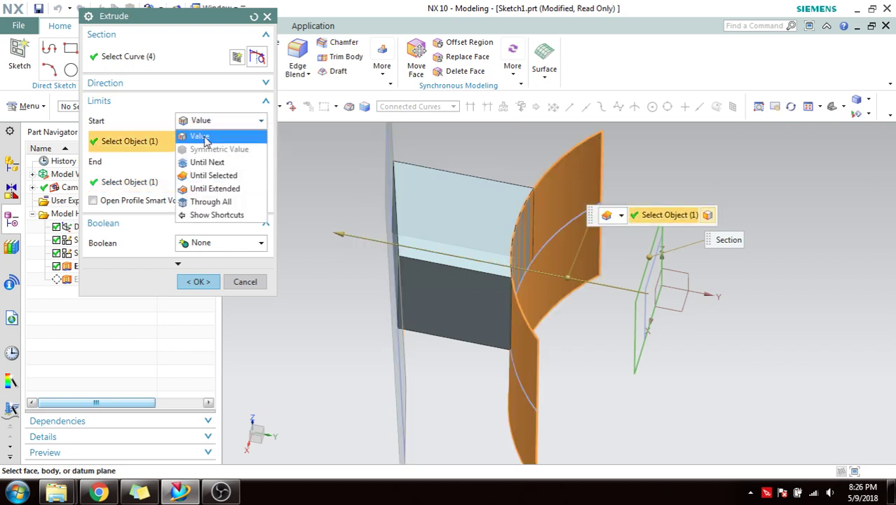
{"action": "left_click", "coordinate": [200, 134]}
{"action": "left_click", "coordinate": [214, 156]}
{"action": "left_click", "coordinate": [203, 170]}
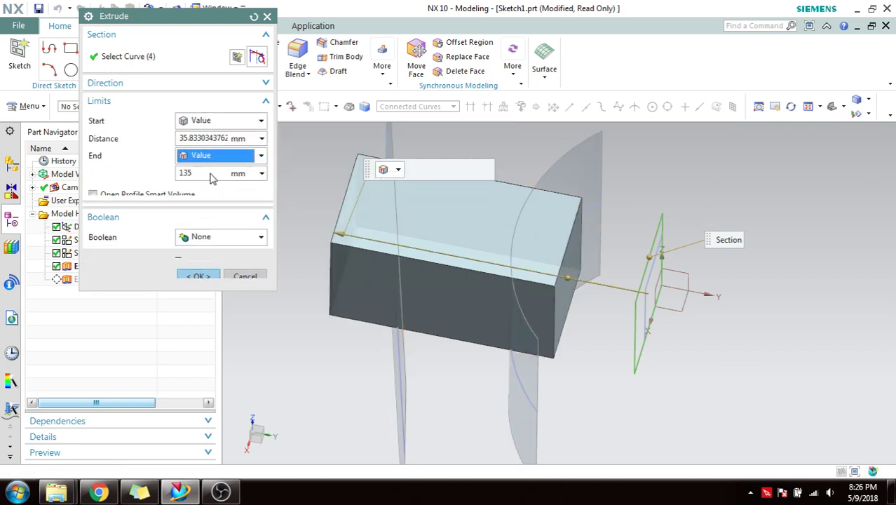
{"action": "scroll", "coordinate": [358, 250], "scroll_direction": "down", "scroll_amount": 1}
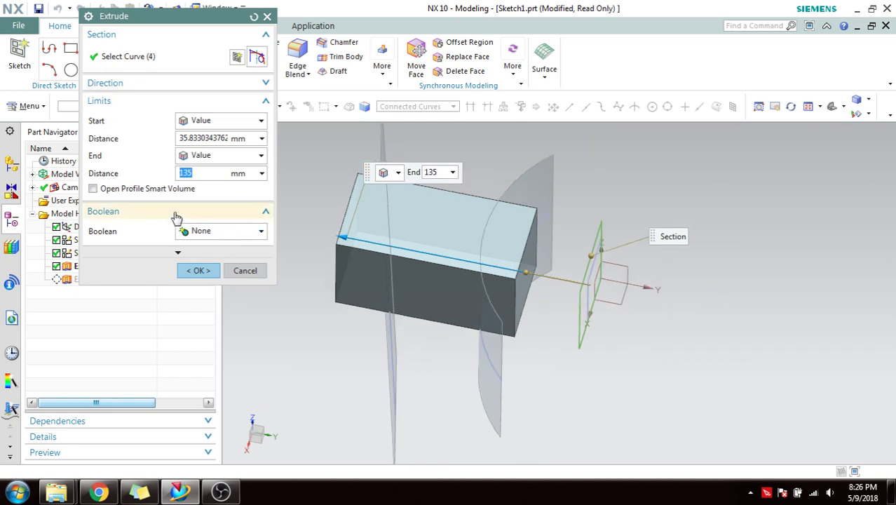
- Set the extrusion's limit to Symmetric Value with a distance of 100 mm and apply the edit
{"action": "left_click", "coordinate": [169, 252]}
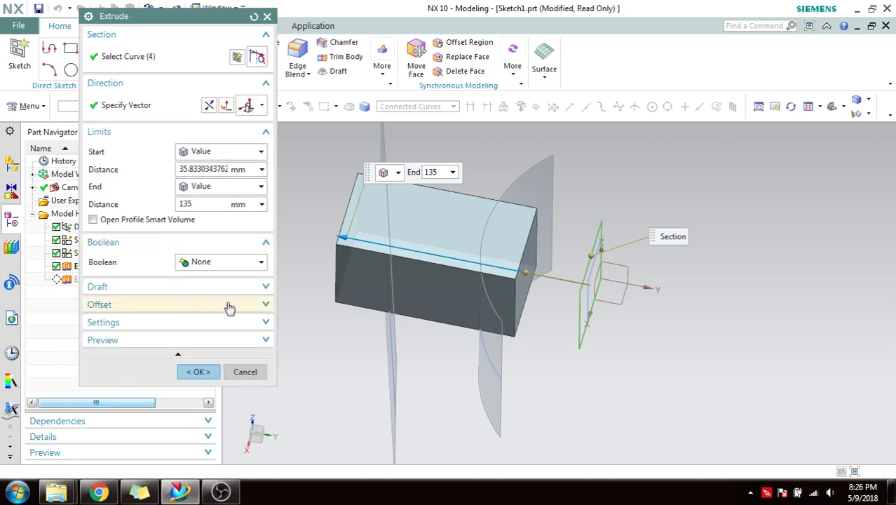
{"action": "left_click", "coordinate": [209, 152]}
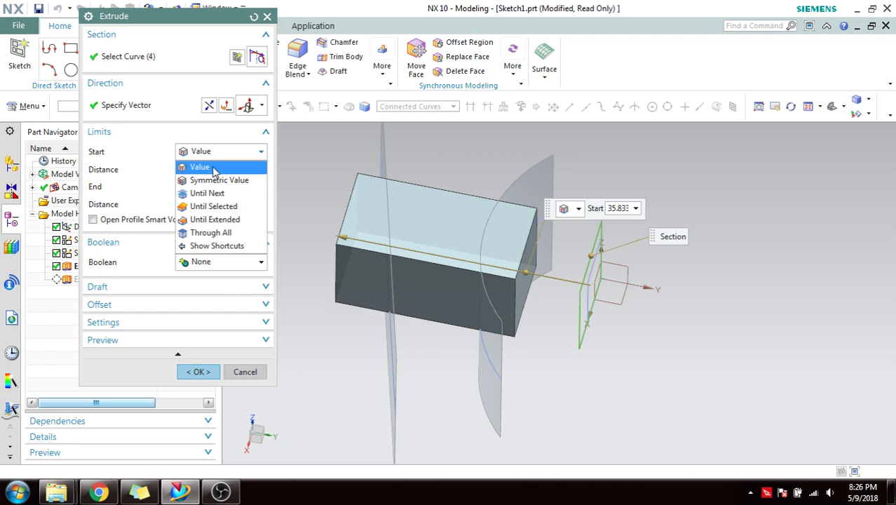
{"action": "left_click", "coordinate": [215, 181]}
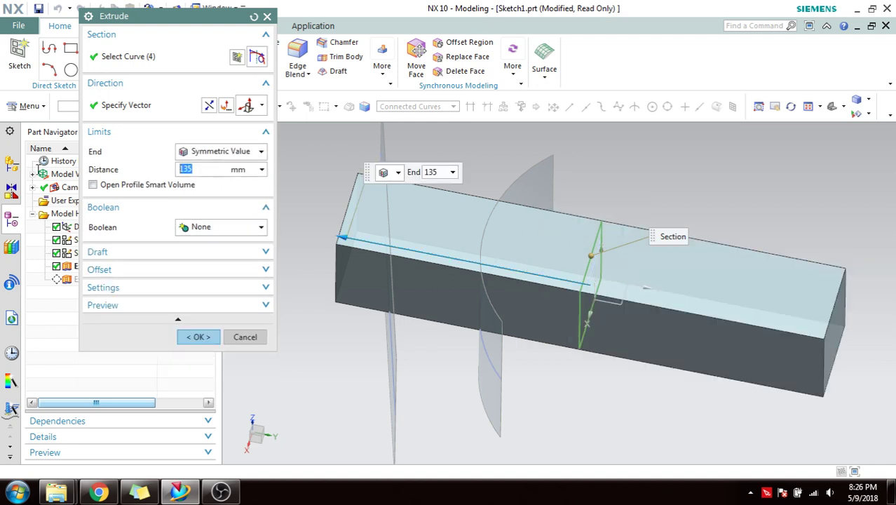
{"action": "key", "text": "Return"}
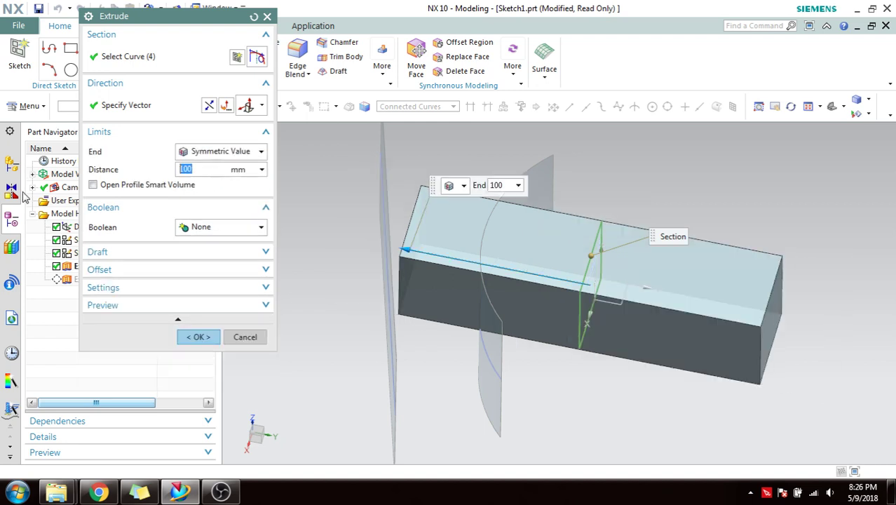
{"action": "left_click", "coordinate": [198, 336]}
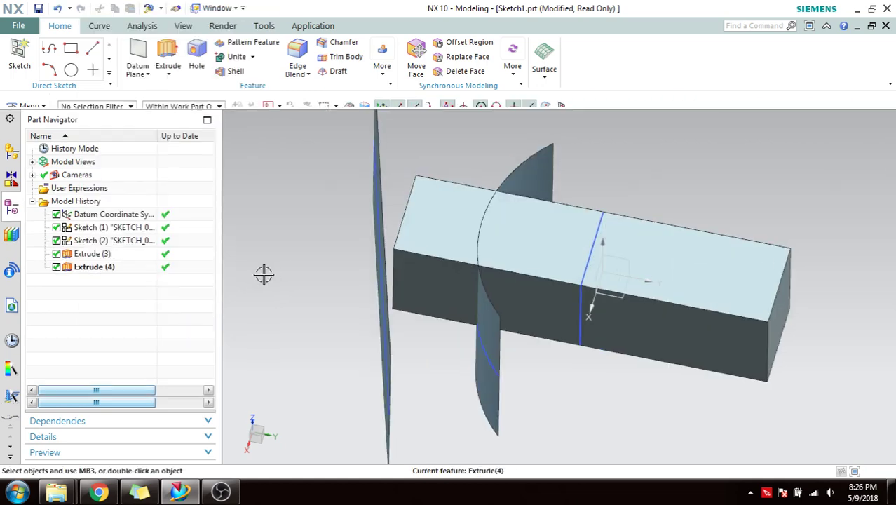
{"action": "double_click", "coordinate": [426, 225]}
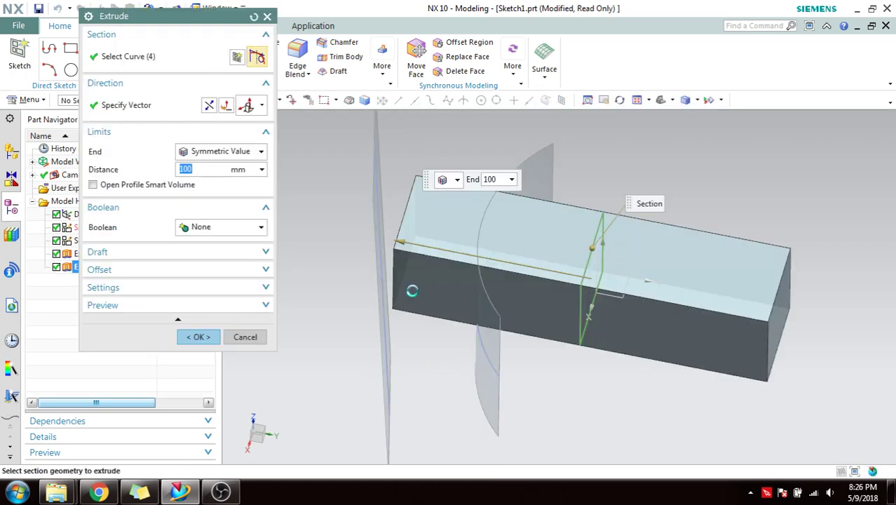
{"action": "middle_click", "coordinate": [413, 289]}
- Hide the flat and curved sheet extrusion together with its sketch
{"action": "right_click", "coordinate": [116, 253]}
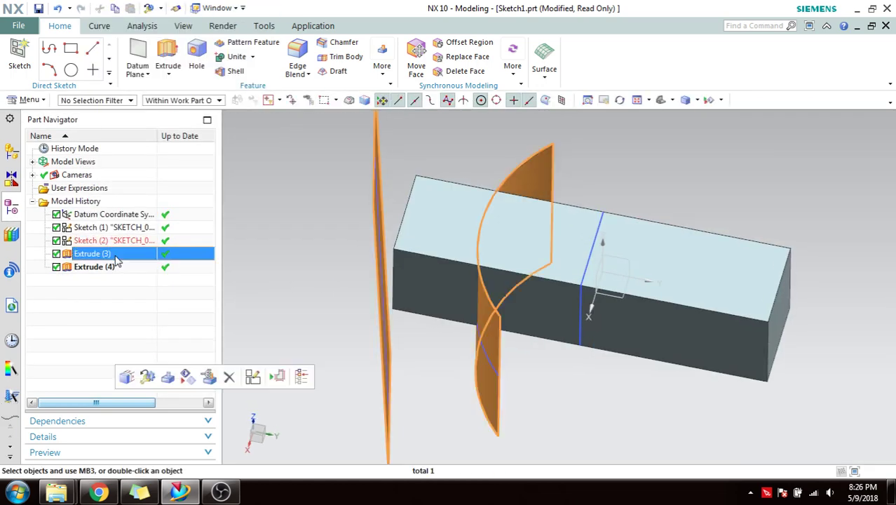
{"action": "left_click", "coordinate": [165, 14]}
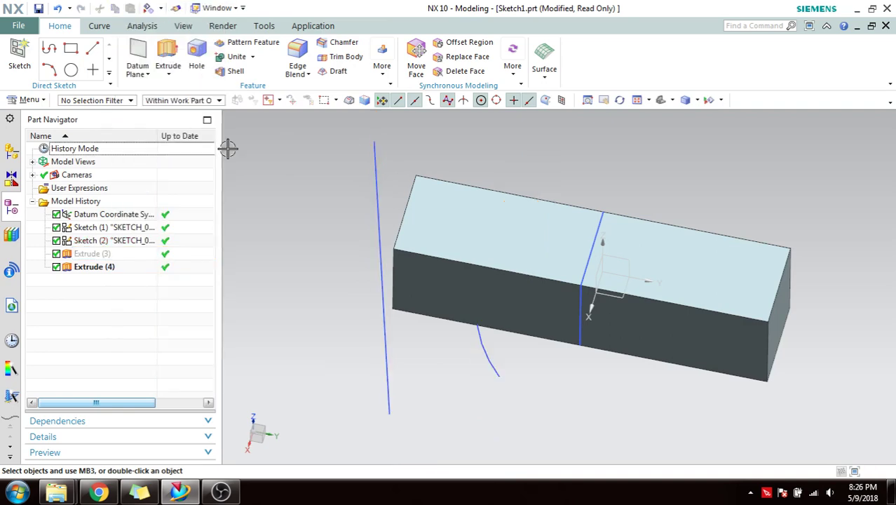
{"action": "middle_click_drag", "start_coordinate": [429, 322], "coordinate": [411, 334]}
- Reopen the symmetric extrusion, set its draft to From Start Limit at 2 degrees and examine the taper from the side
{"action": "left_click", "coordinate": [144, 267]}
{"action": "double_click", "coordinate": [144, 267]}
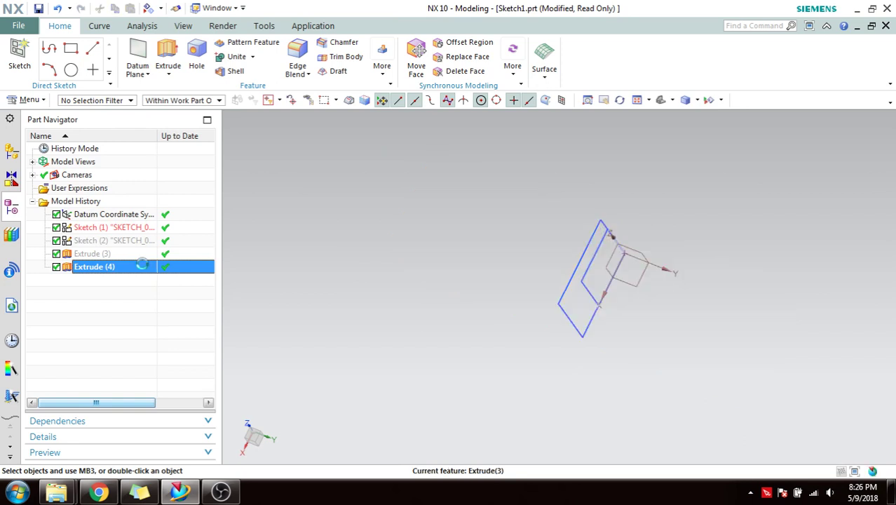
{"action": "left_click", "coordinate": [156, 256]}
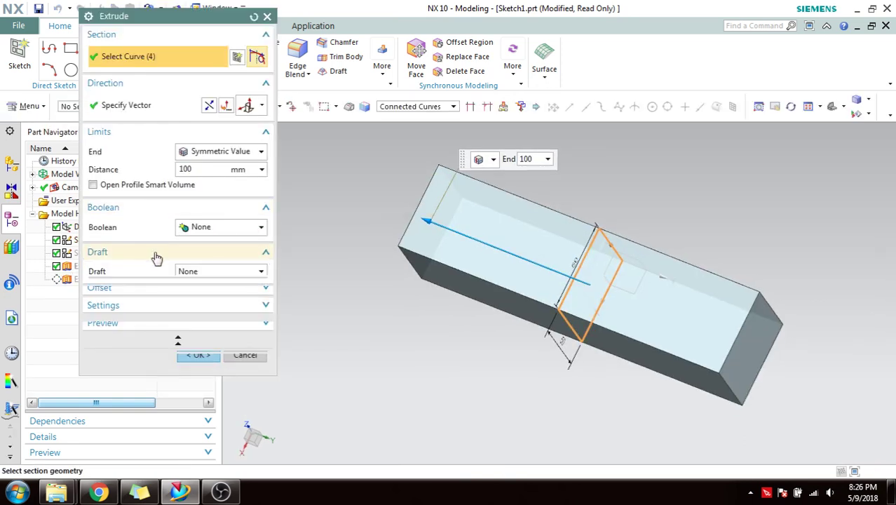
{"action": "left_click", "coordinate": [218, 274]}
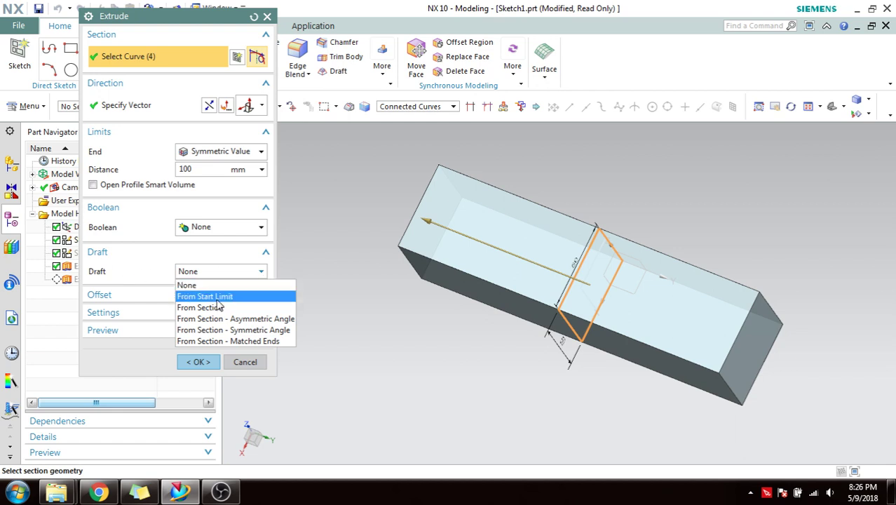
{"action": "left_click", "coordinate": [202, 295]}
{"action": "middle_click_drag", "start_coordinate": [410, 300], "coordinate": [433, 298]}
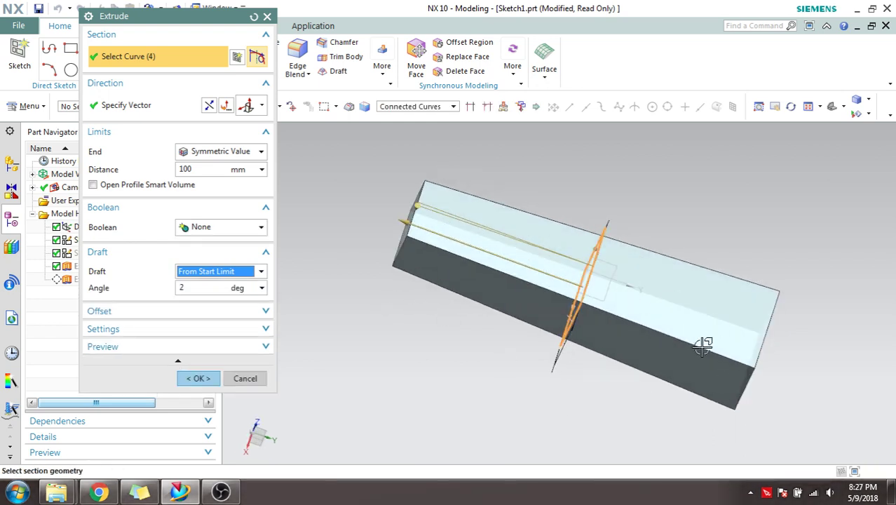
{"action": "middle_click_drag", "start_coordinate": [732, 350], "coordinate": [687, 349]}
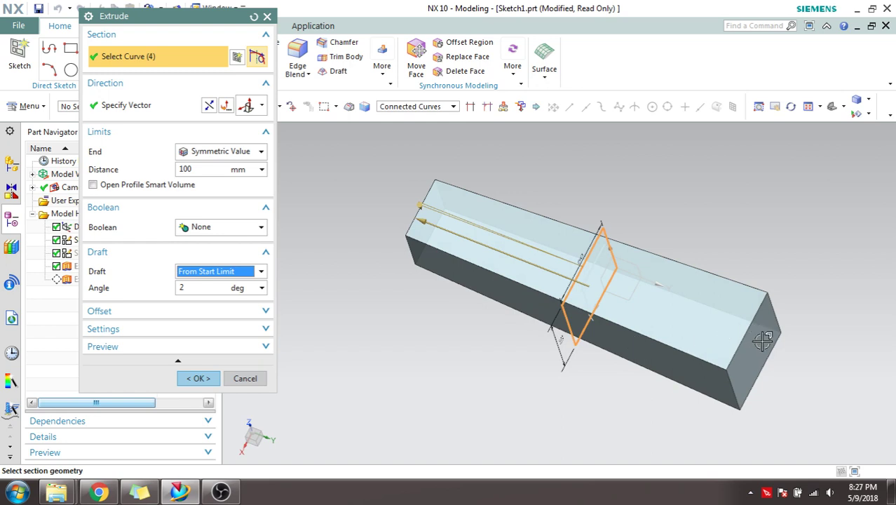
{"action": "middle_click_drag", "start_coordinate": [511, 254], "coordinate": [534, 214]}
{"action": "key", "text": "F8"}
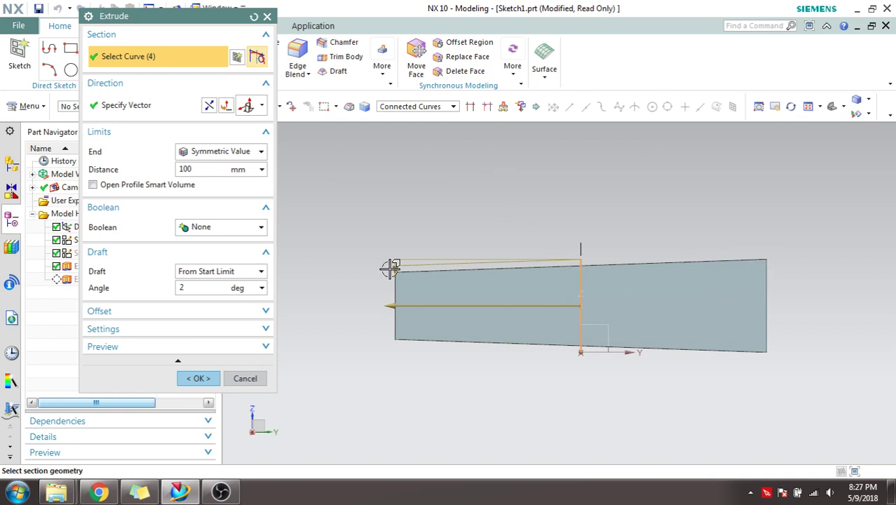
- Try a draft angle of 0 degrees on the preview and return it to 2 degrees
{"action": "mouse_move", "coordinate": [393, 267]}
{"action": "left_mouse_down"}
{"action": "mouse_move", "coordinate": [394, 287]}
{"action": "mouse_move", "coordinate": [394, 263]}
{"action": "left_mouse_up"}
{"action": "middle_click_drag", "start_coordinate": [456, 280], "coordinate": [436, 364]}
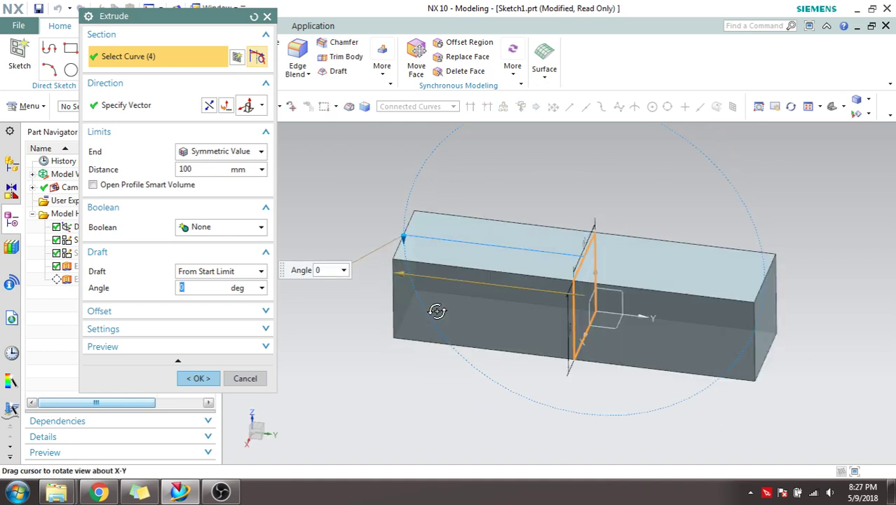
{"action": "left_click", "coordinate": [399, 247]}
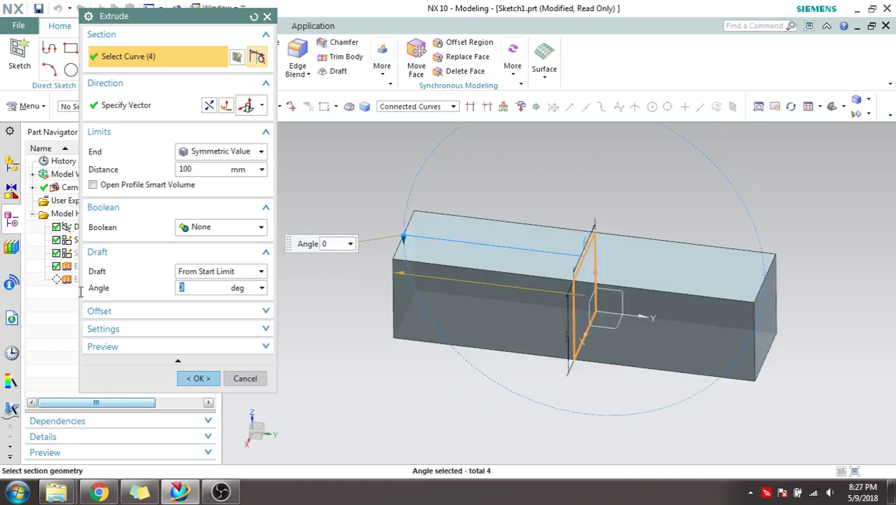
{"action": "type", "text": "2"}
{"action": "key", "text": "Return"}
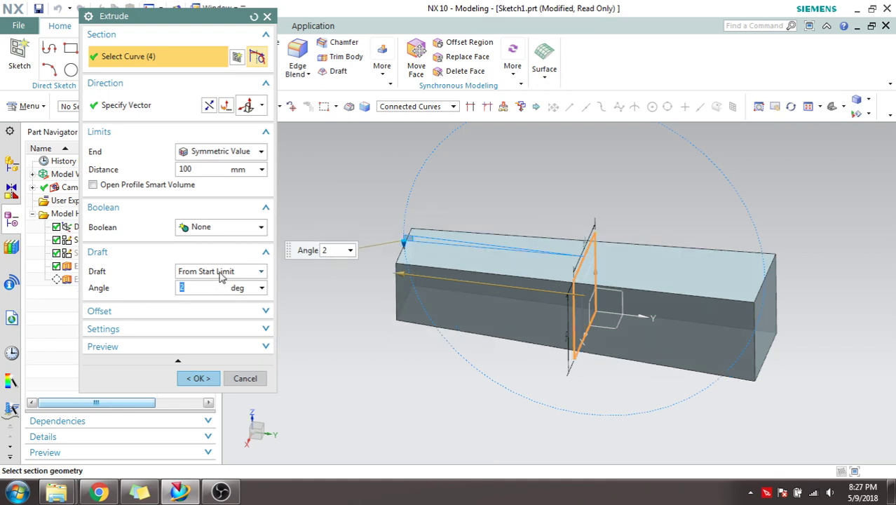
- Change the draft type to From Section with a single 2-degree angle and examine the taper at the section from the side
{"action": "left_click", "coordinate": [221, 276]}
{"action": "left_click", "coordinate": [222, 307]}
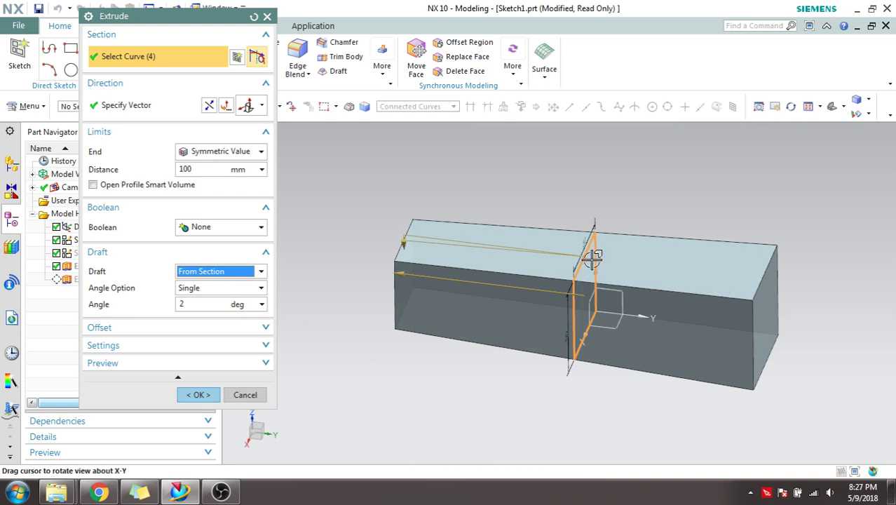
{"action": "middle_click_drag", "start_coordinate": [591, 259], "coordinate": [622, 231]}
{"action": "key", "text": "F8"}
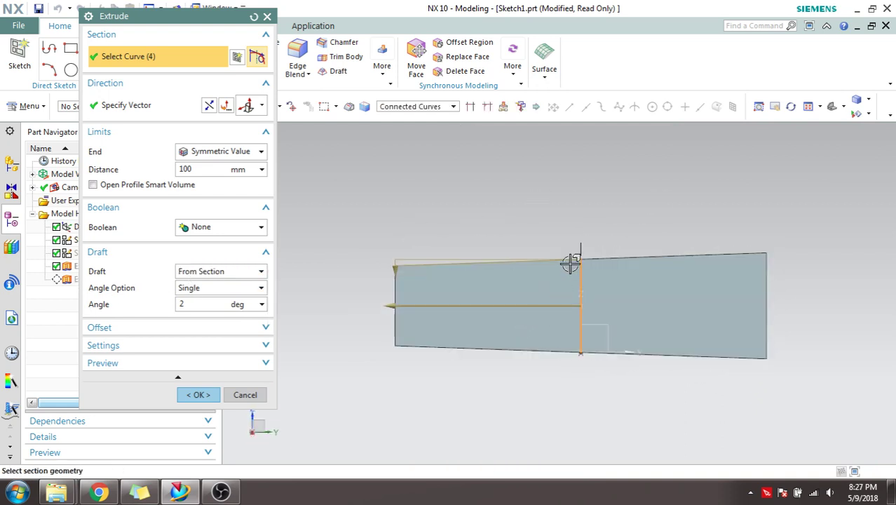
{"action": "mouse_move", "coordinate": [569, 293]}
{"action": "middle_mouse_down"}
{"action": "mouse_move", "coordinate": [556, 300]}
{"action": "mouse_move", "coordinate": [562, 308]}
{"action": "middle_mouse_up"}
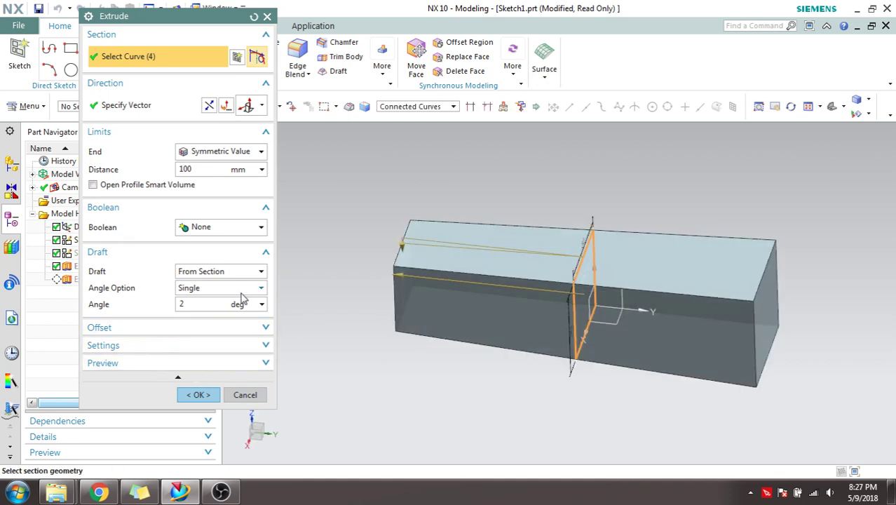
{"action": "left_click", "coordinate": [180, 275]}
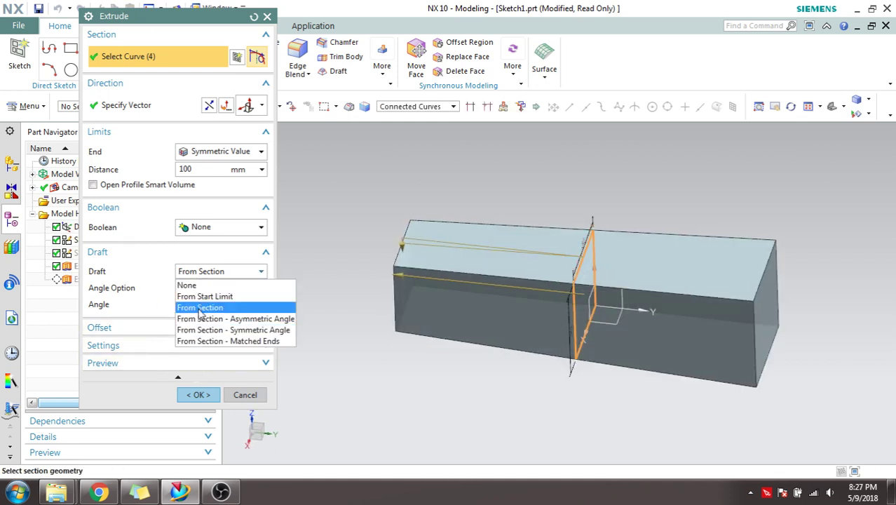
{"action": "left_click", "coordinate": [144, 265]}
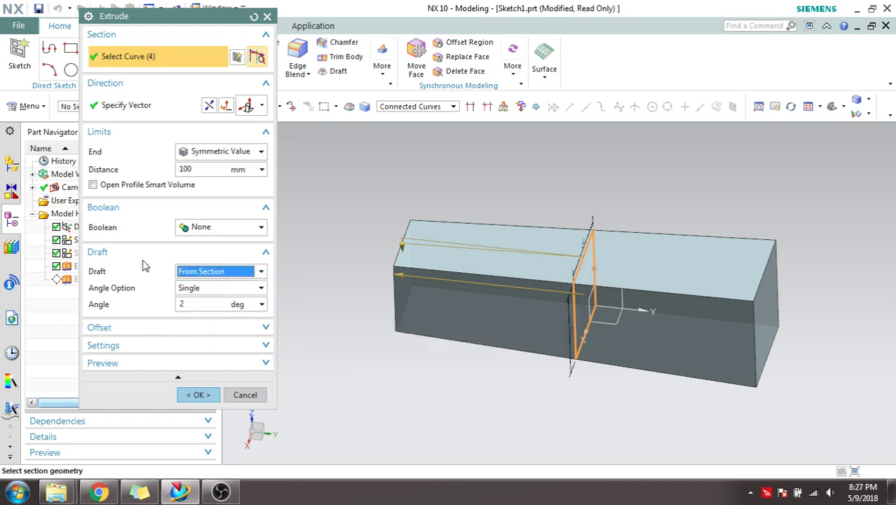
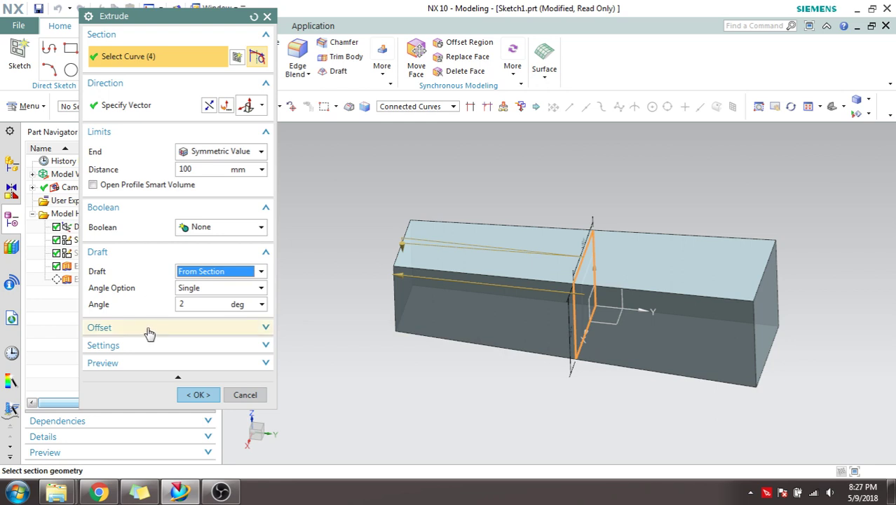
- Set the extrusion's offset to Single-Sided with an end value of 5 mm
{"action": "left_click", "coordinate": [148, 334]}
{"action": "left_click", "coordinate": [195, 348]}
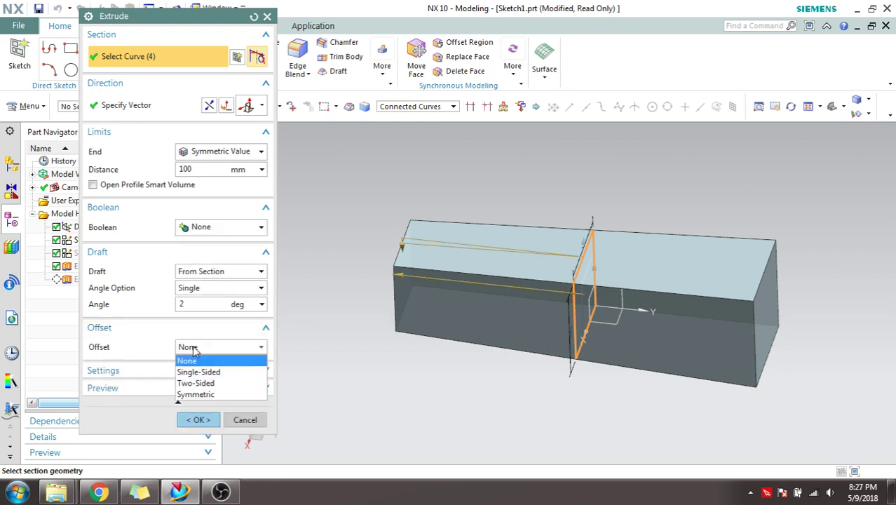
{"action": "left_click", "coordinate": [195, 373]}
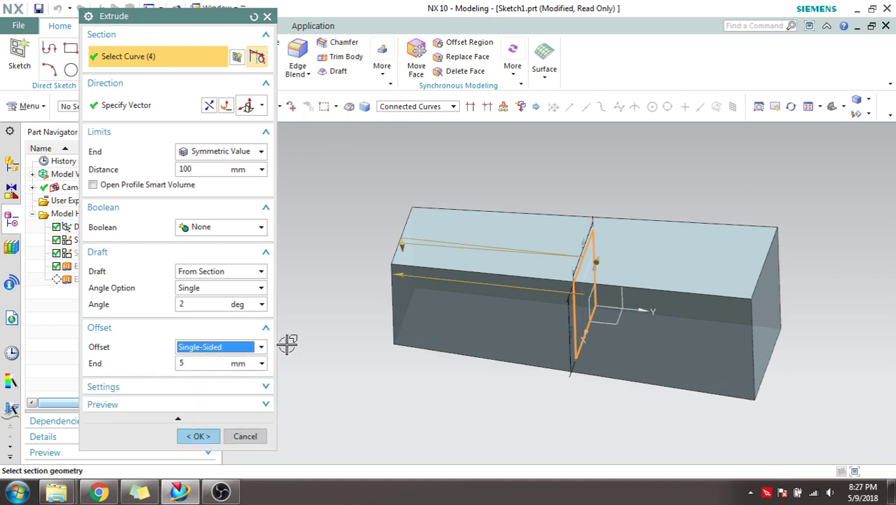
- Set the extrusion's draft to None and view the offset preview straight on to the sketched square
{"action": "left_click", "coordinate": [207, 278]}
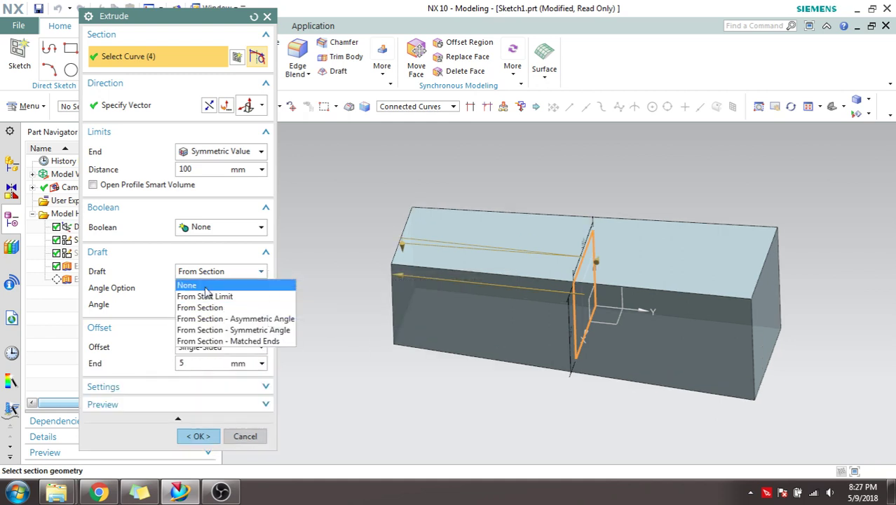
{"action": "left_click", "coordinate": [207, 284]}
{"action": "middle_click_drag", "start_coordinate": [449, 283], "coordinate": [417, 270]}
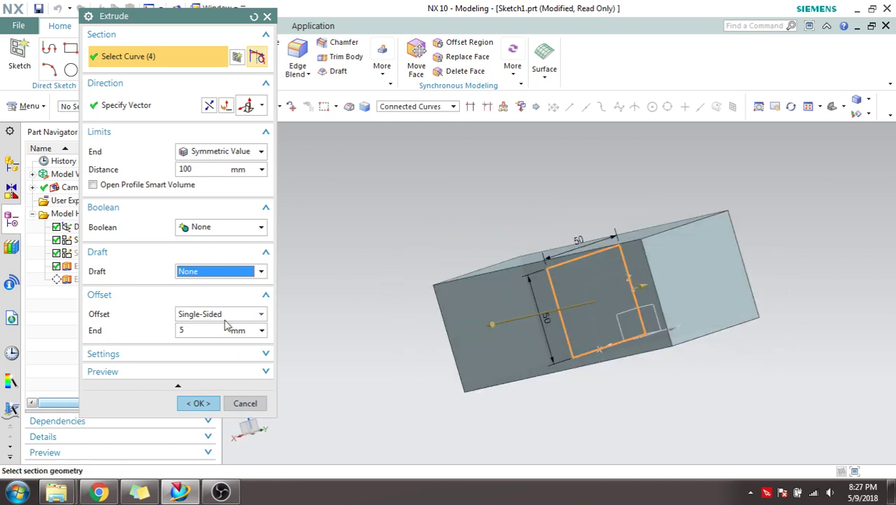
{"action": "key", "text": "F8"}
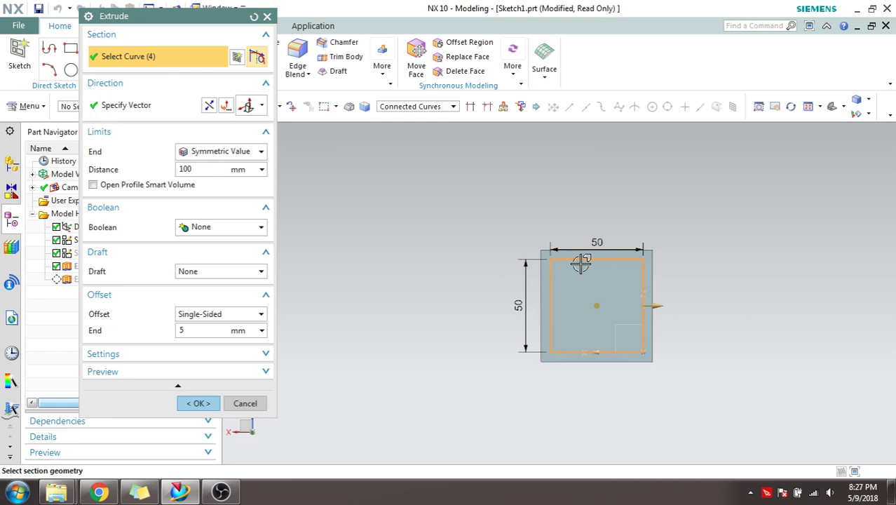
- Try single-sided offset end values of 10 mm and 15 mm and examine the enlarged block in 3D
{"action": "left_click", "coordinate": [200, 329]}
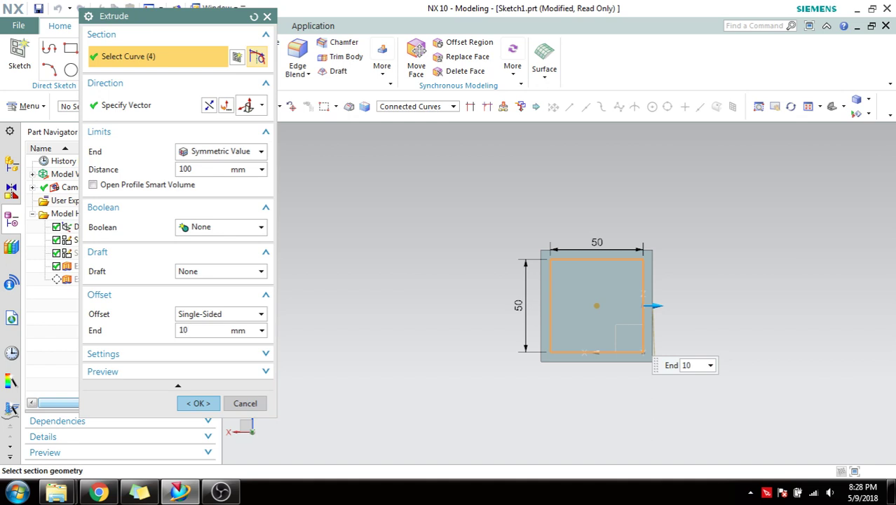
{"action": "type", "text": "10"}
{"action": "key", "text": "Return"}
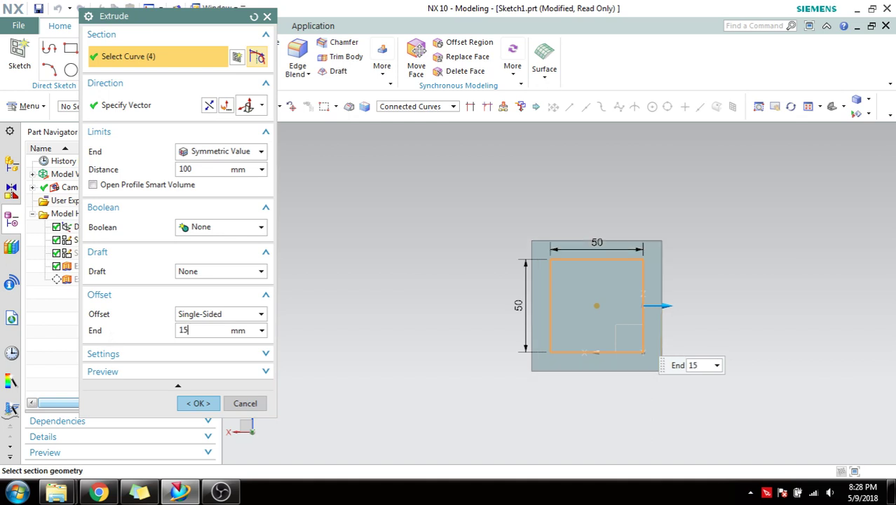
{"action": "type", "text": "15"}
{"action": "key", "text": "Return"}
{"action": "middle_click_drag", "start_coordinate": [535, 314], "coordinate": [550, 332]}
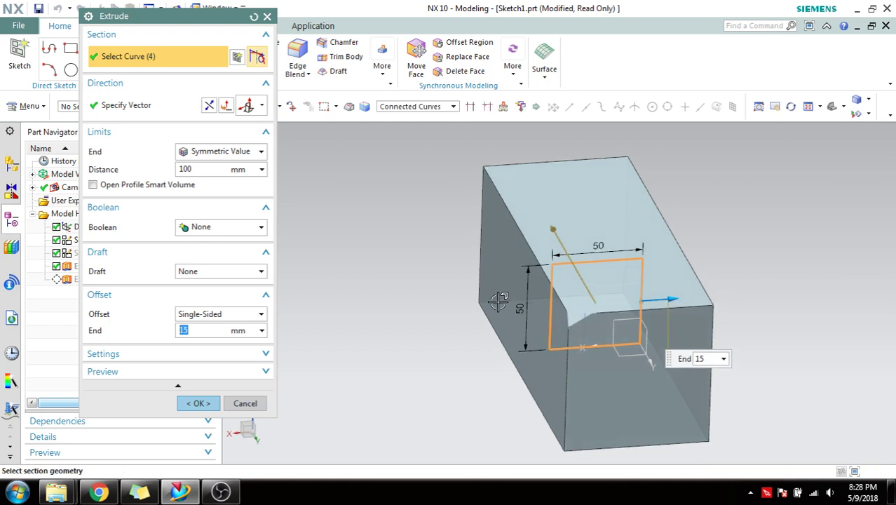
- Change the offset to Two-Sided with a start of 10 mm and an end of 15 mm, and examine the hollow preview
{"action": "left_click", "coordinate": [240, 317]}
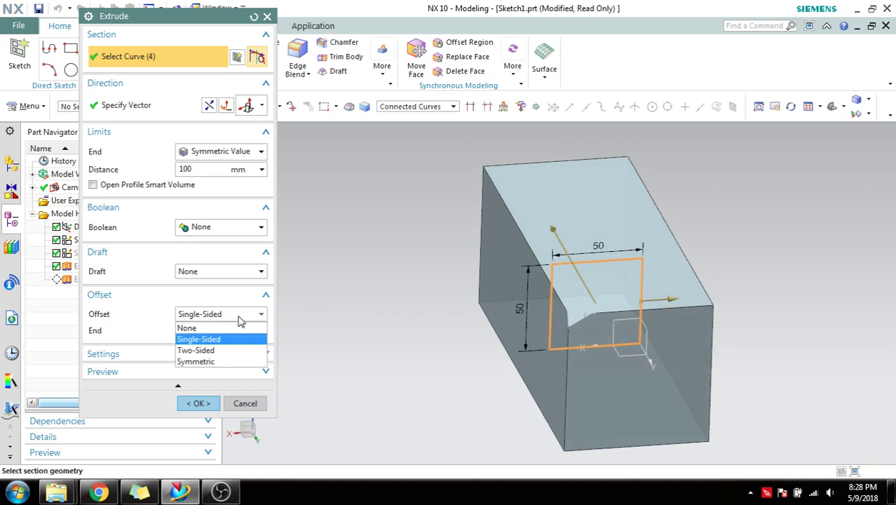
{"action": "left_click", "coordinate": [232, 350]}
{"action": "middle_click_drag", "start_coordinate": [557, 310], "coordinate": [544, 297]}
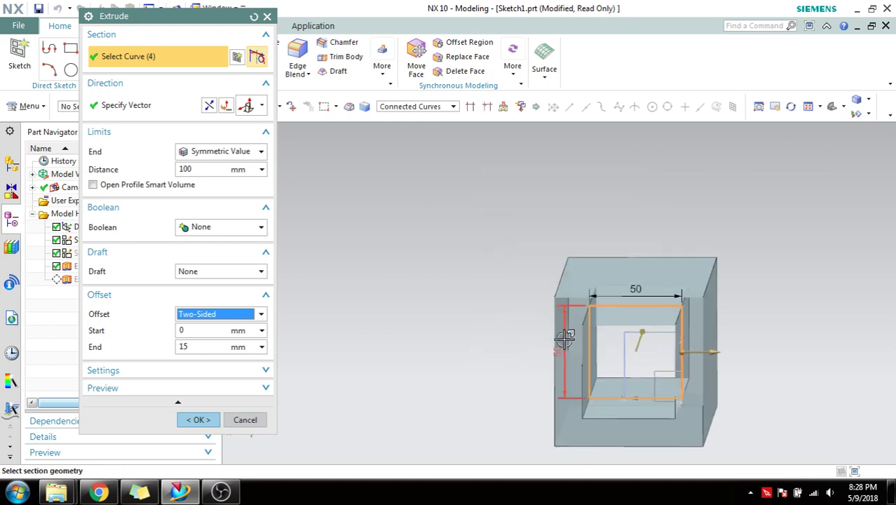
{"action": "right_click", "coordinate": [459, 230]}
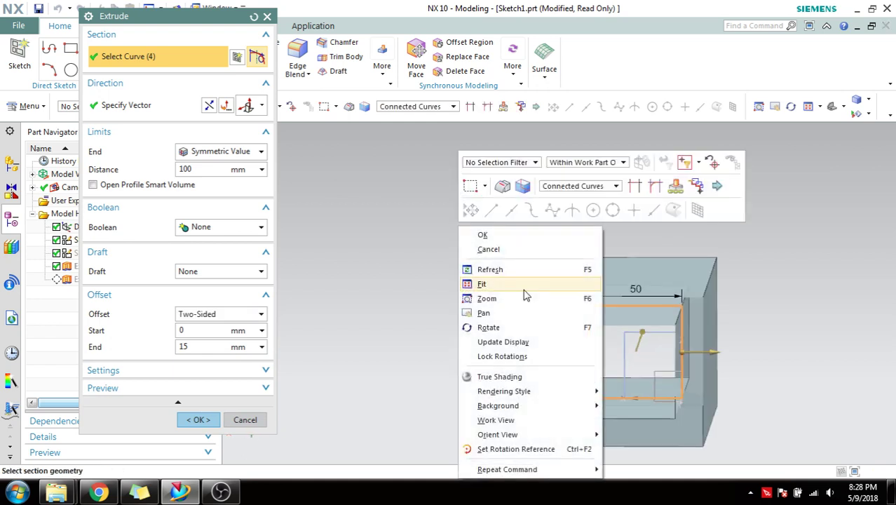
{"action": "left_click", "coordinate": [390, 255]}
{"action": "left_click", "coordinate": [213, 333]}
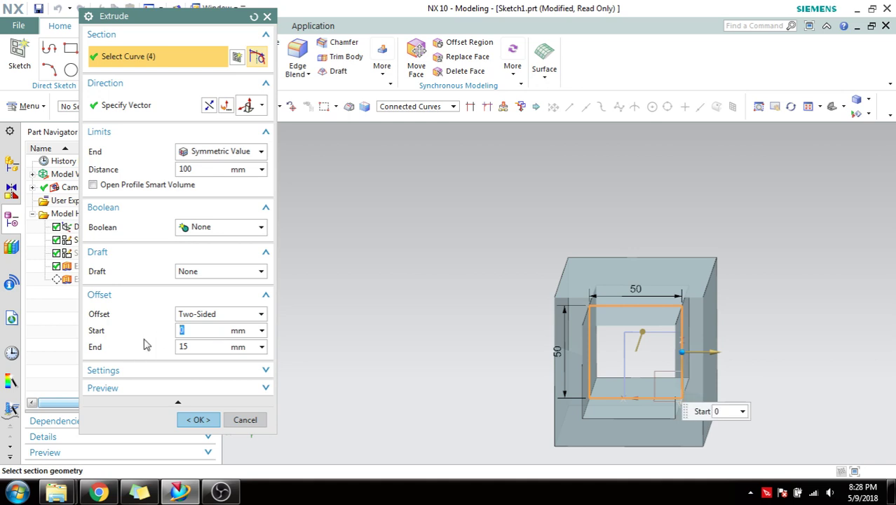
{"action": "key", "text": "Return"}
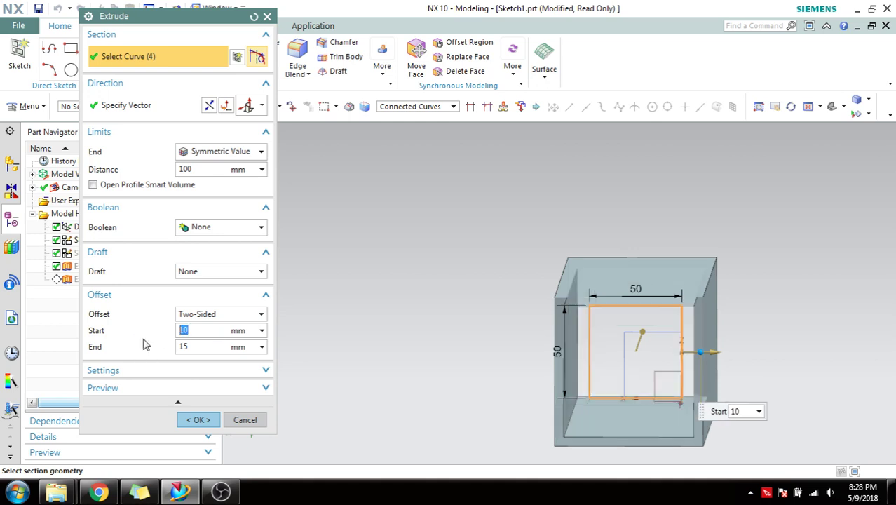
{"action": "middle_click_drag", "start_coordinate": [486, 333], "coordinate": [476, 310]}
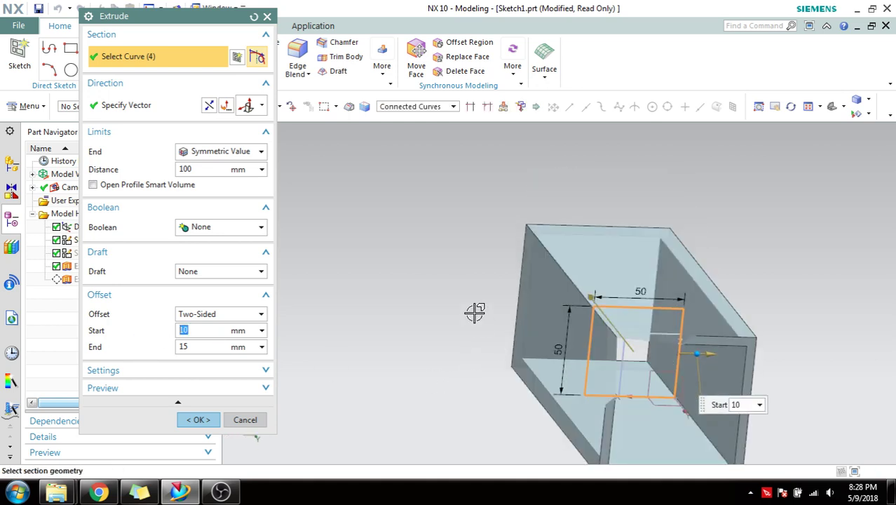
- Try the Sheet body type on the extrusion, examine the preview and return the type to Solid
{"action": "left_click", "coordinate": [214, 371]}
{"action": "left_click", "coordinate": [213, 394]}
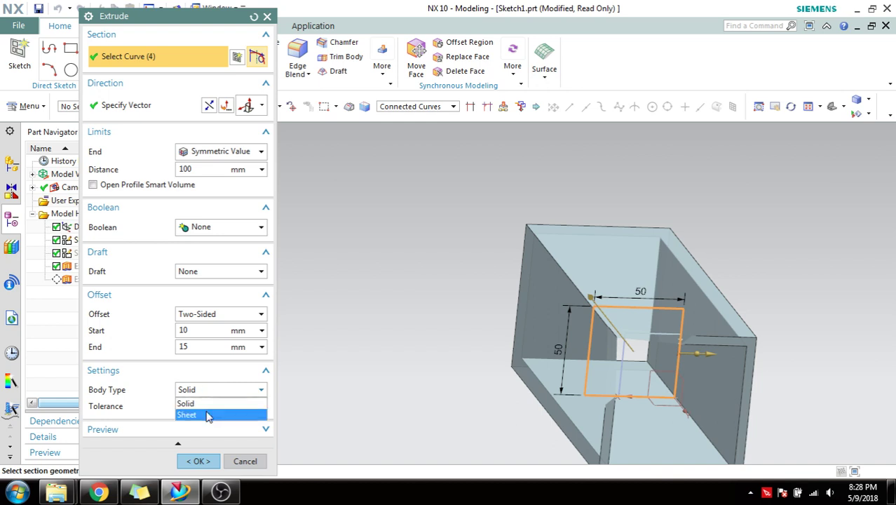
{"action": "left_click", "coordinate": [208, 415]}
{"action": "middle_click_drag", "start_coordinate": [556, 359], "coordinate": [554, 347]}
{"action": "left_click", "coordinate": [235, 391]}
{"action": "left_click", "coordinate": [229, 403]}
- Remove the offset from the extrusion by setting it to None, and keep the Boolean at None
{"action": "left_click", "coordinate": [197, 317]}
{"action": "left_click", "coordinate": [198, 323]}
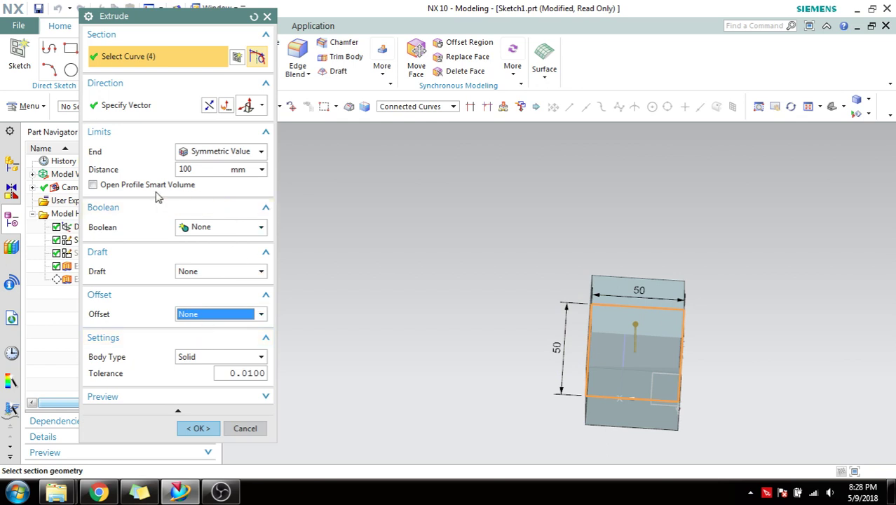
{"action": "left_click", "coordinate": [261, 228]}
{"action": "left_click", "coordinate": [201, 222]}
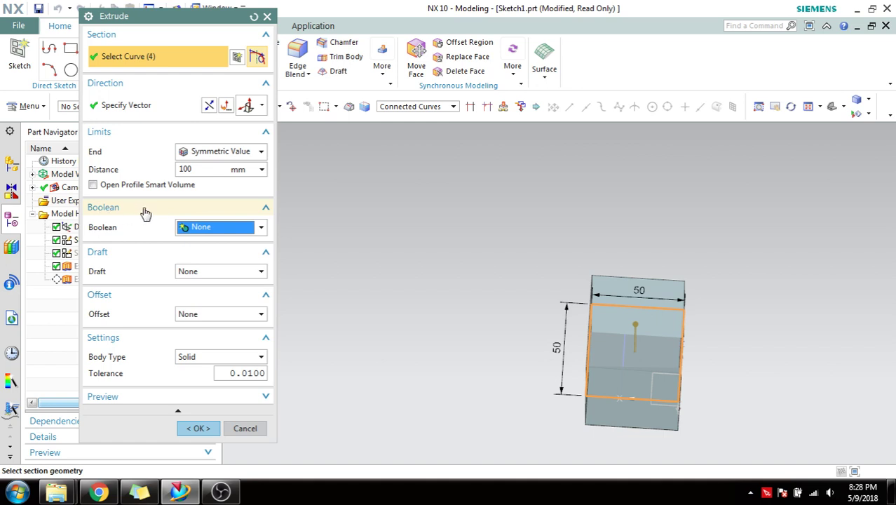
- Turn the extrusion preview off and back on, and finish editing the symmetric extrusion
{"action": "left_click", "coordinate": [192, 401]}
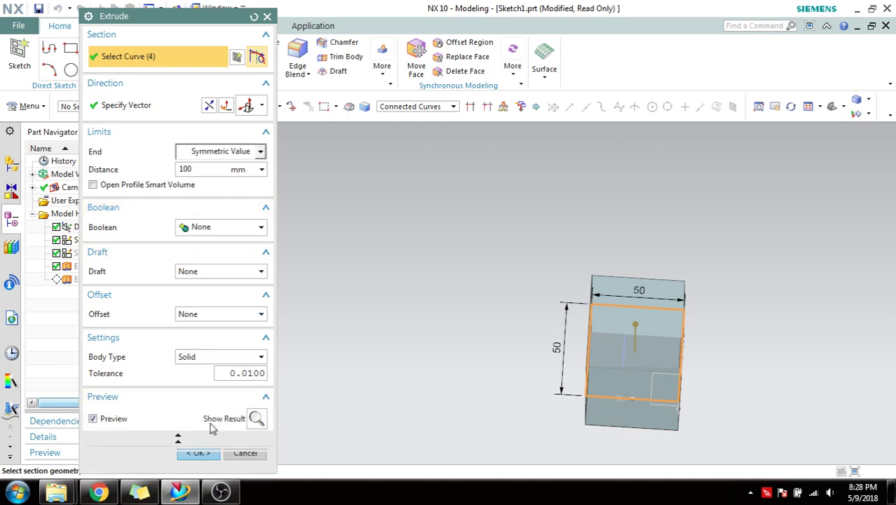
{"action": "left_click", "coordinate": [115, 419]}
{"action": "mouse_move", "coordinate": [436, 358]}
{"action": "middle_mouse_down"}
{"action": "mouse_move", "coordinate": [410, 379]}
{"action": "mouse_move", "coordinate": [430, 344]}
{"action": "mouse_move", "coordinate": [426, 318]}
{"action": "middle_mouse_up"}
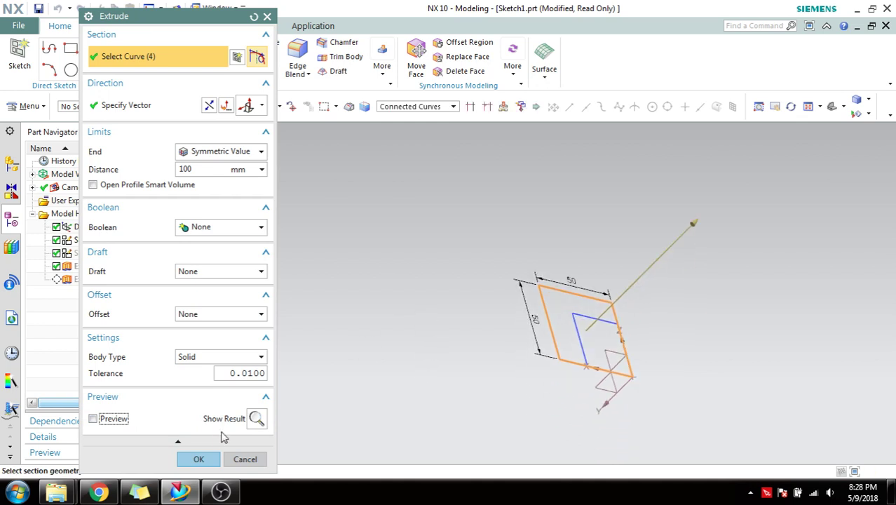
{"action": "left_click", "coordinate": [116, 419]}
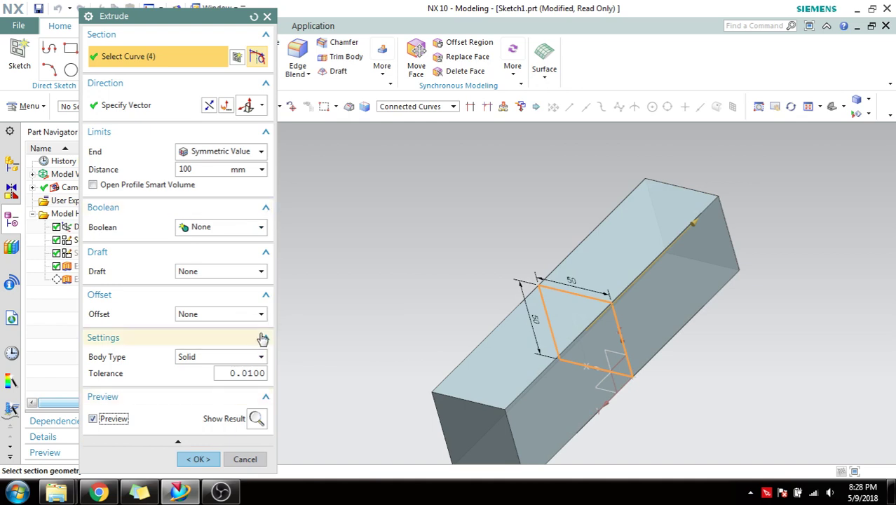
{"action": "left_click", "coordinate": [198, 459]}
- Create a new sketch on the XY plane of the datum coordinate system
{"action": "scroll", "coordinate": [421, 261], "scroll_direction": "down", "scroll_amount": 3}
{"action": "middle_click_drag", "start_coordinate": [422, 228], "coordinate": [420, 272]}
{"action": "left_click", "coordinate": [19, 55]}
{"action": "left_click", "coordinate": [526, 347]}
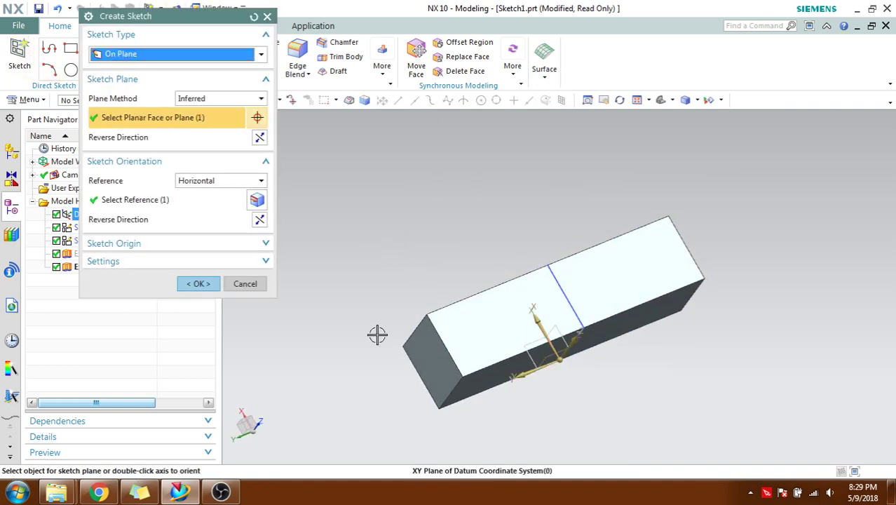
{"action": "left_click", "coordinate": [198, 283]}
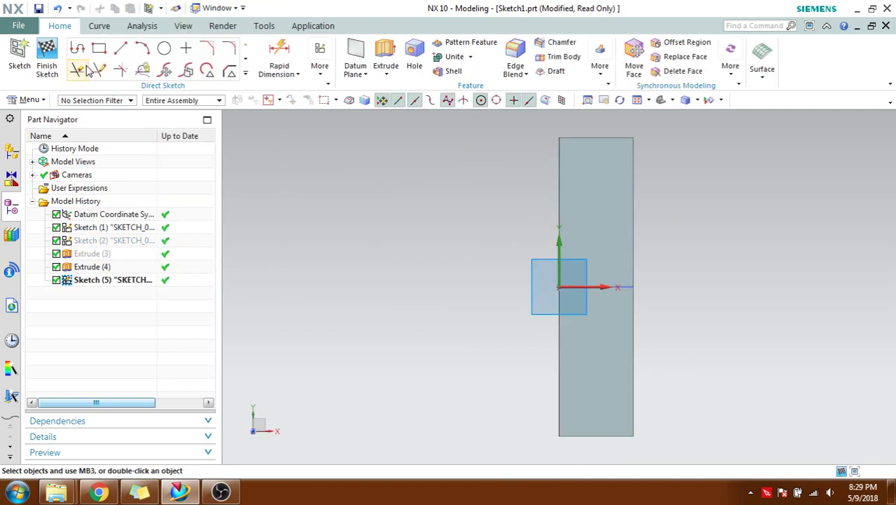
- Draw a circle centred on the sketch origin, reaching across most of the block's width, and finish the sketch
{"action": "left_click", "coordinate": [164, 48]}
{"action": "left_click", "coordinate": [550, 288]}
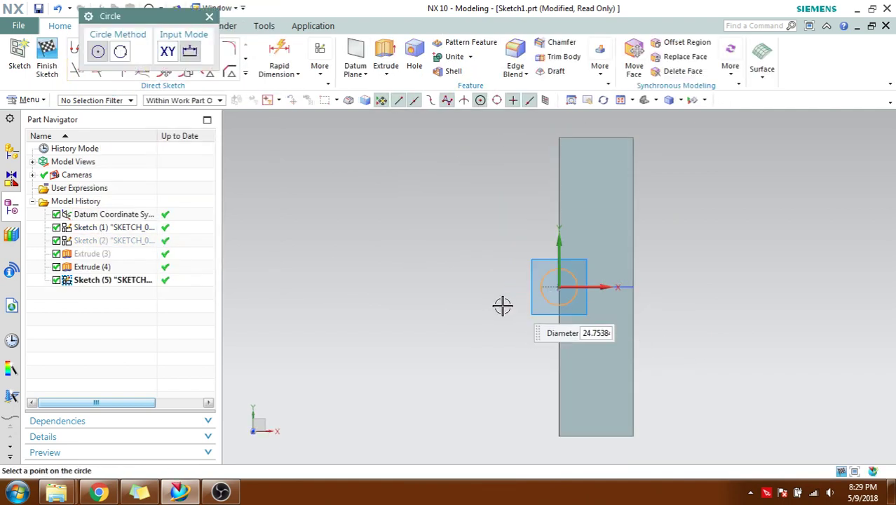
{"action": "left_click", "coordinate": [499, 314]}
{"action": "key", "text": "Escape"}
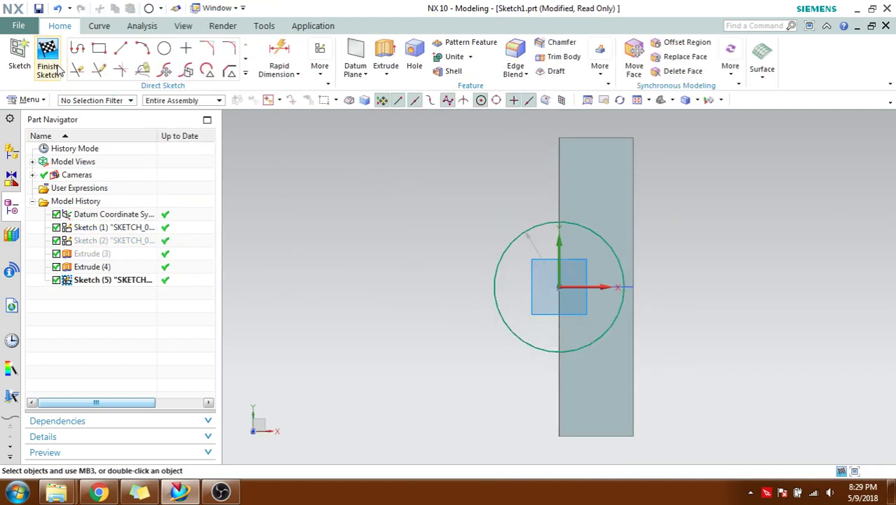
{"action": "left_click", "coordinate": [47, 66]}
- Start an extrusion of the circle with a Value end limit, running up through the block
{"action": "mouse_move", "coordinate": [448, 246]}
{"action": "middle_mouse_down"}
{"action": "mouse_move", "coordinate": [460, 180]}
{"action": "mouse_move", "coordinate": [460, 196]}
{"action": "middle_mouse_up"}
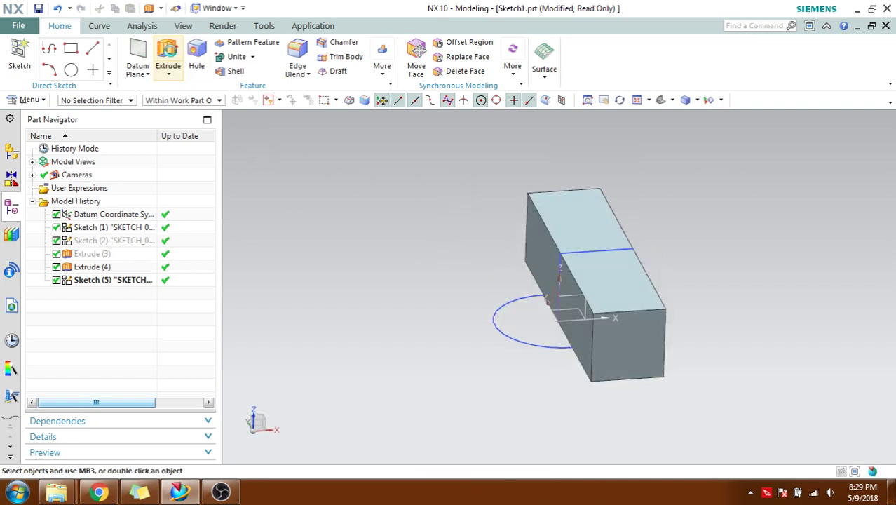
{"action": "left_click", "coordinate": [168, 57]}
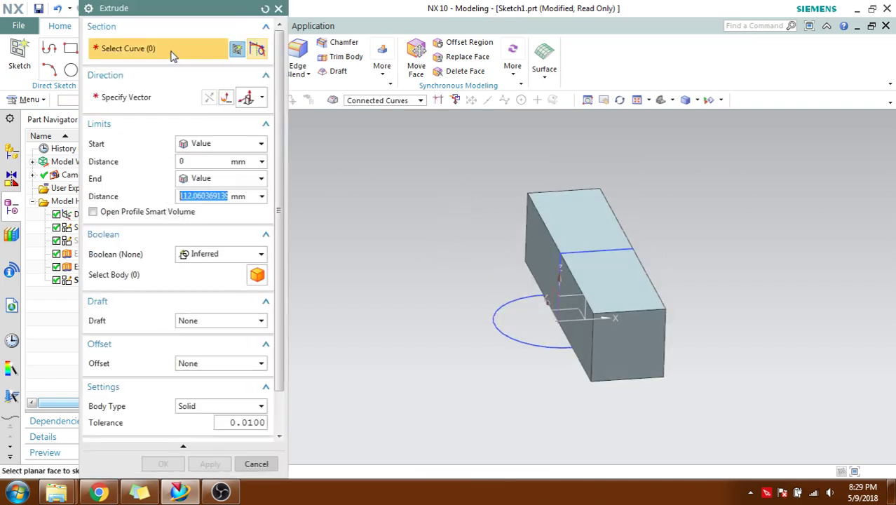
{"action": "left_click", "coordinate": [197, 185]}
{"action": "left_click", "coordinate": [145, 160]}
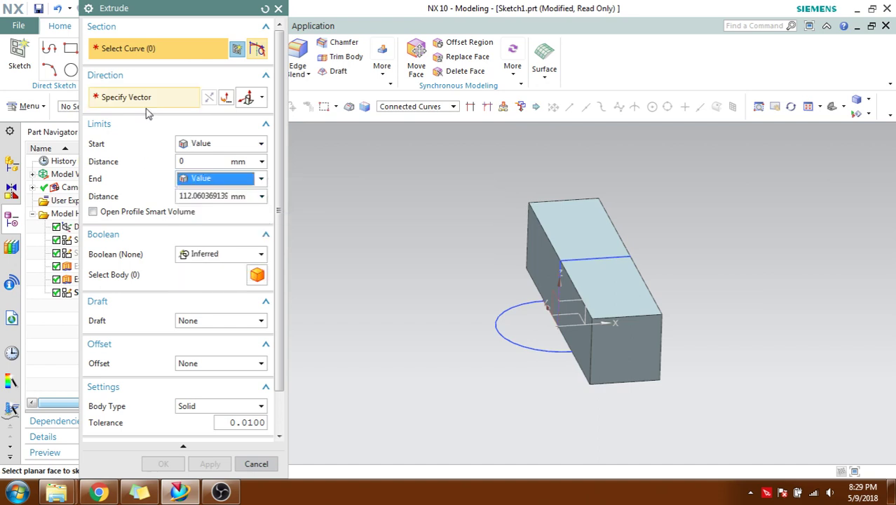
{"action": "left_click", "coordinate": [503, 327]}
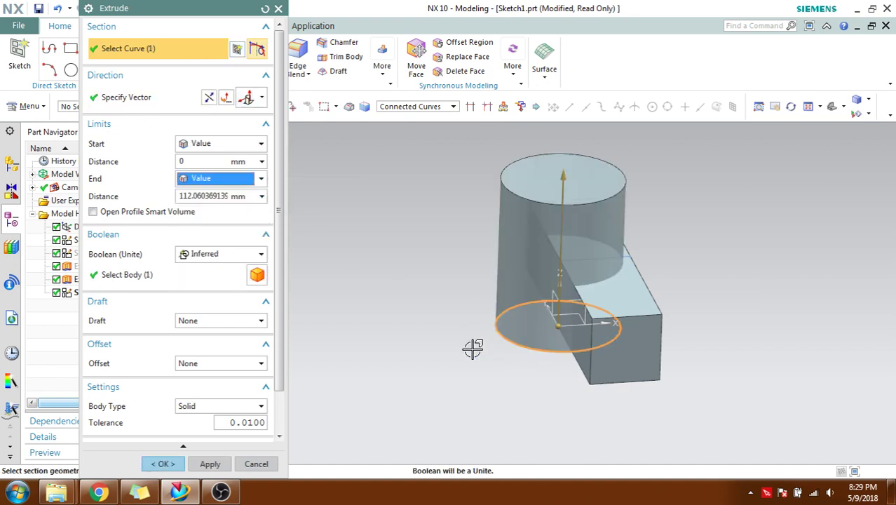
- Try the Until Next end limit, and switch to Until Selected with the block's top face as the target
{"action": "left_click", "coordinate": [238, 182]}
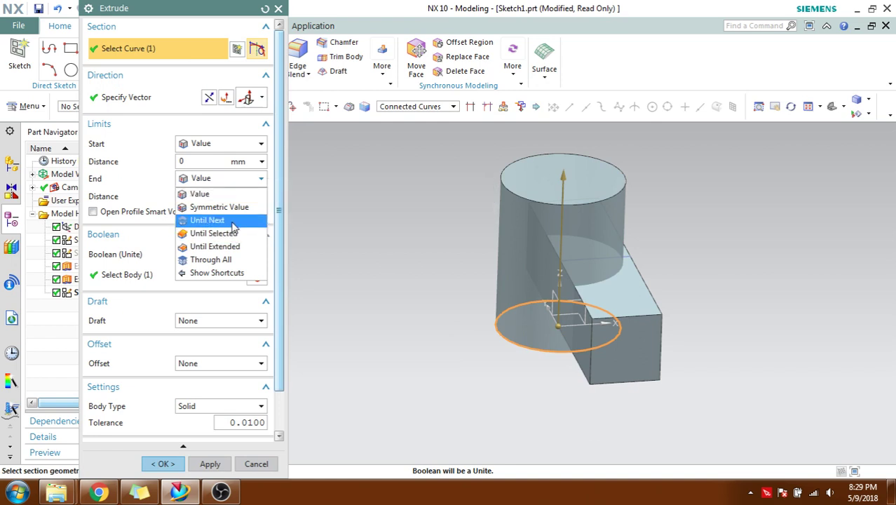
{"action": "left_click", "coordinate": [234, 221]}
{"action": "left_click", "coordinate": [238, 183]}
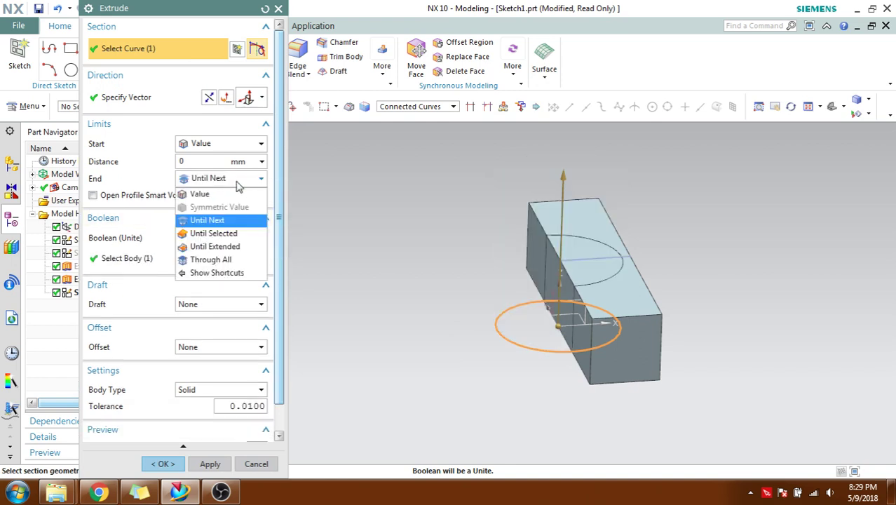
{"action": "left_click", "coordinate": [238, 232]}
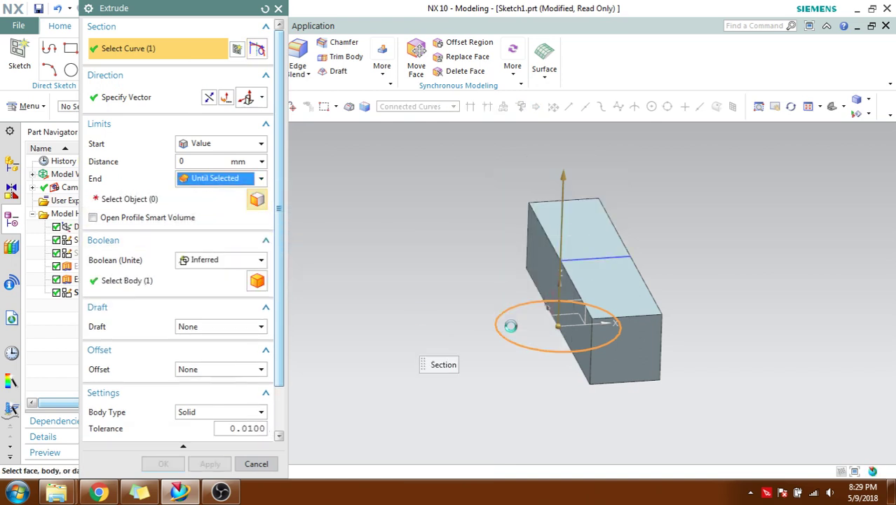
{"action": "left_click", "coordinate": [623, 286]}
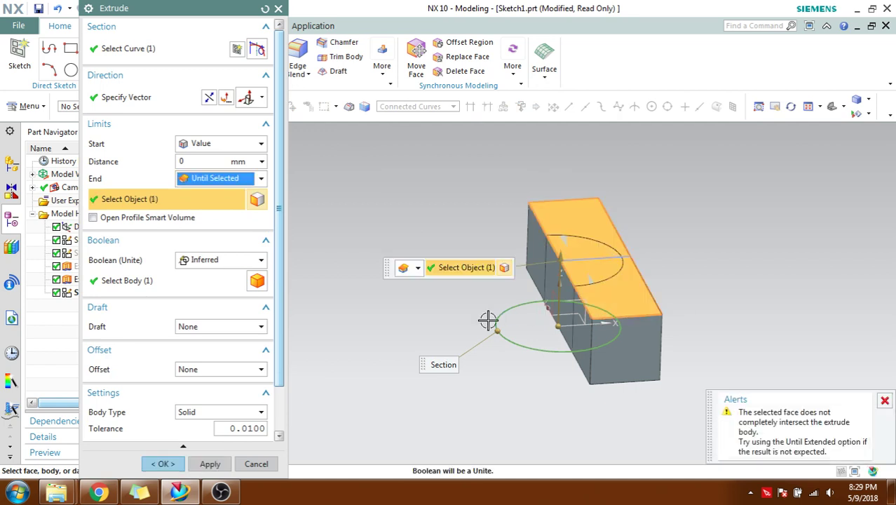
- Set the circle extrusion's Boolean to None and create the extrusion
{"action": "left_click", "coordinate": [234, 262]}
{"action": "left_click", "coordinate": [210, 275]}
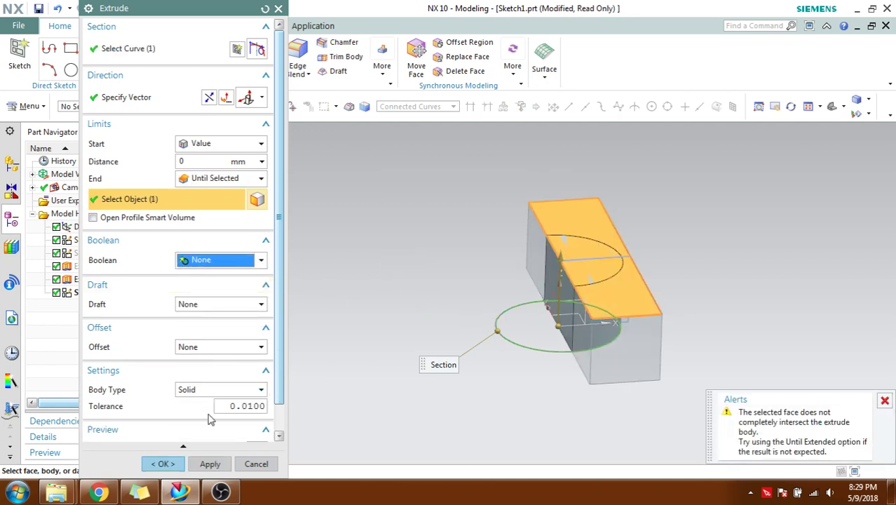
{"action": "left_click", "coordinate": [175, 464]}
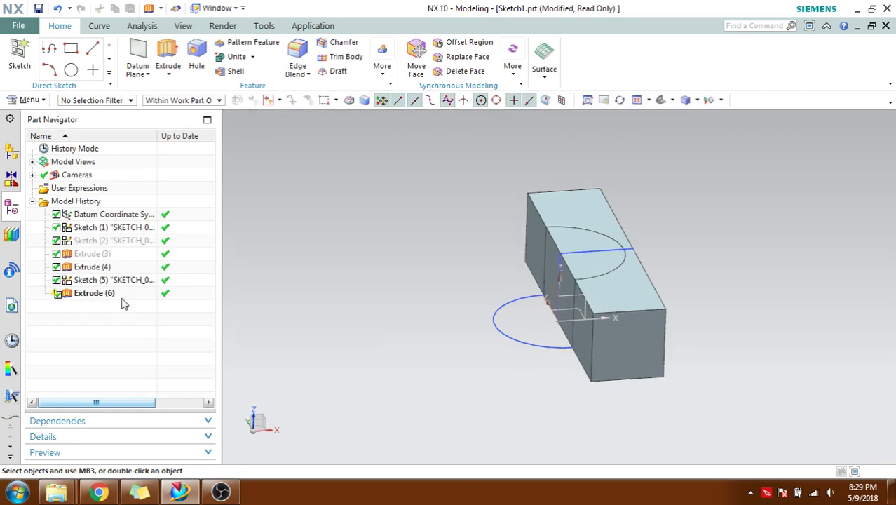
- Reopen the circle extrusion, change its end limit to Value at 50 mm and examine the resulting full cylinder
{"action": "double_click", "coordinate": [119, 294]}
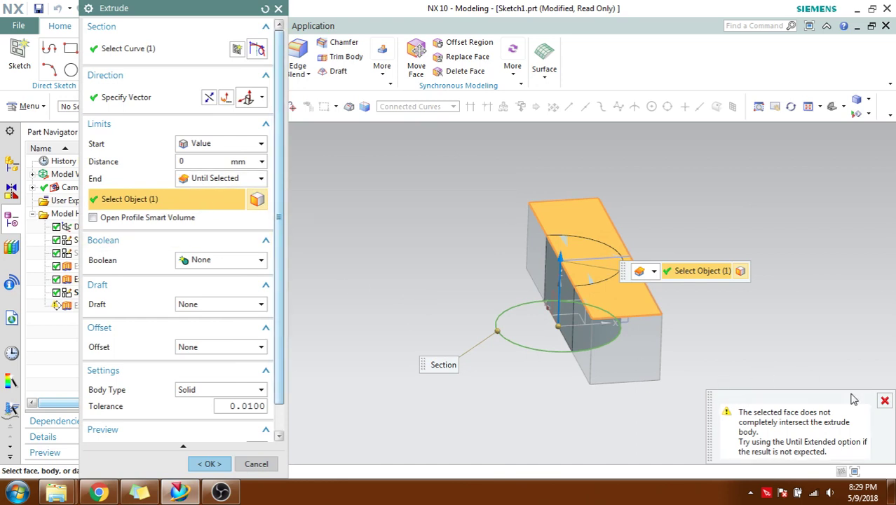
{"action": "left_click", "coordinate": [197, 181]}
{"action": "left_click", "coordinate": [199, 194]}
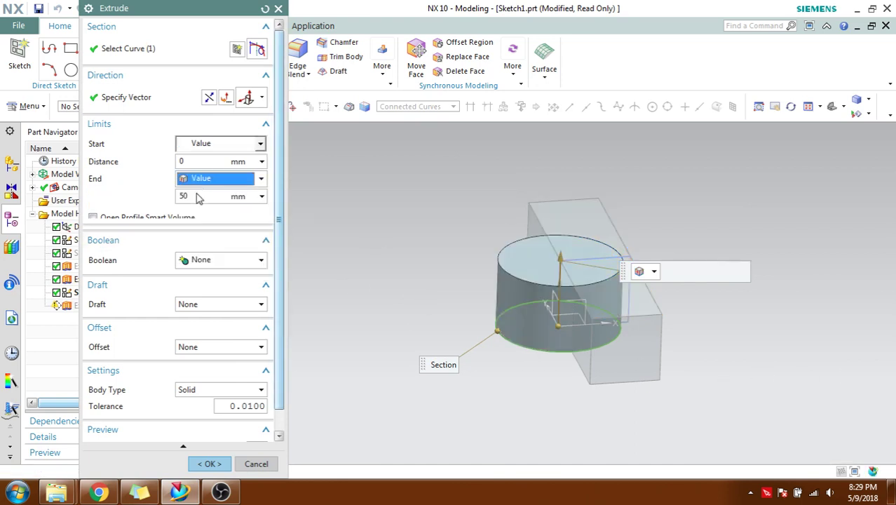
{"action": "left_click", "coordinate": [208, 463]}
{"action": "middle_click_drag", "start_coordinate": [498, 294], "coordinate": [522, 270]}
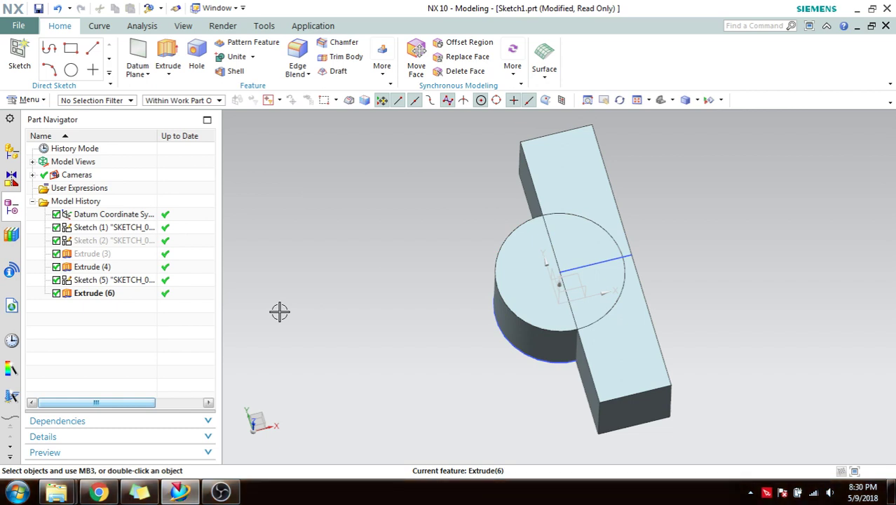
- Reopen the circle extrusion and try the Unite Boolean, reselecting the rectangular block as the target body
{"action": "left_click", "coordinate": [252, 57]}
{"action": "left_click", "coordinate": [126, 295]}
{"action": "double_click", "coordinate": [129, 297]}
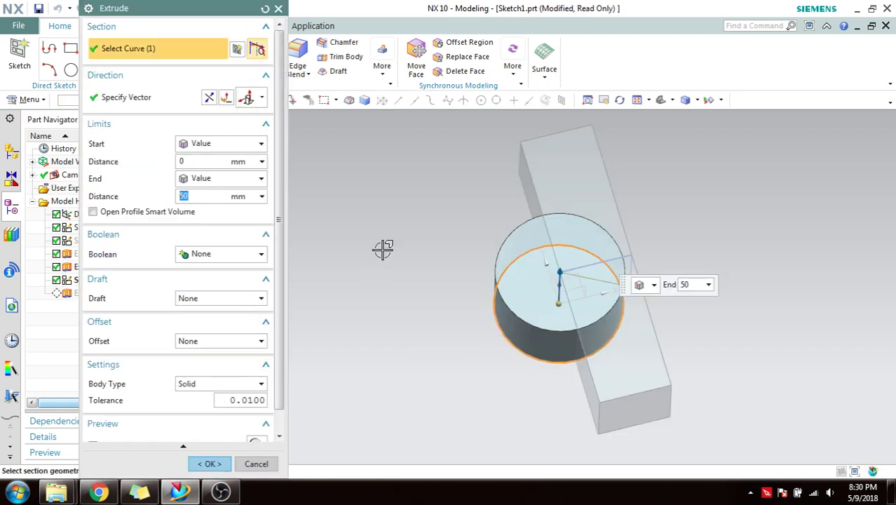
{"action": "left_click_drag", "start_coordinate": [209, 14], "coordinate": [218, 4]}
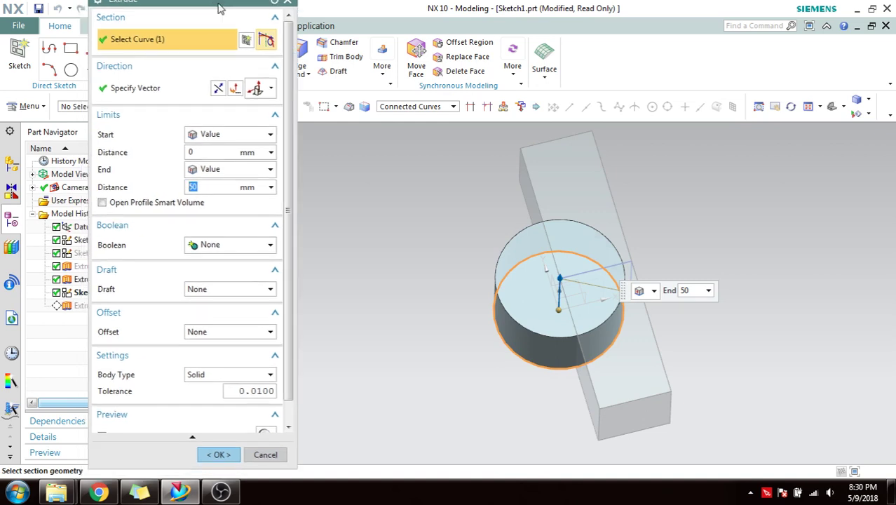
{"action": "left_click", "coordinate": [234, 247]}
{"action": "left_click", "coordinate": [210, 274]}
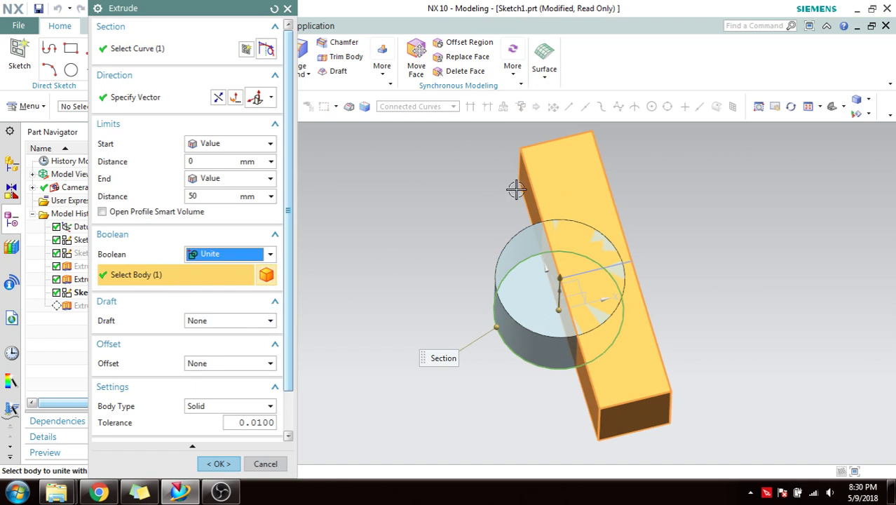
{"action": "left_click", "coordinate": [553, 182], "text": "shift"}
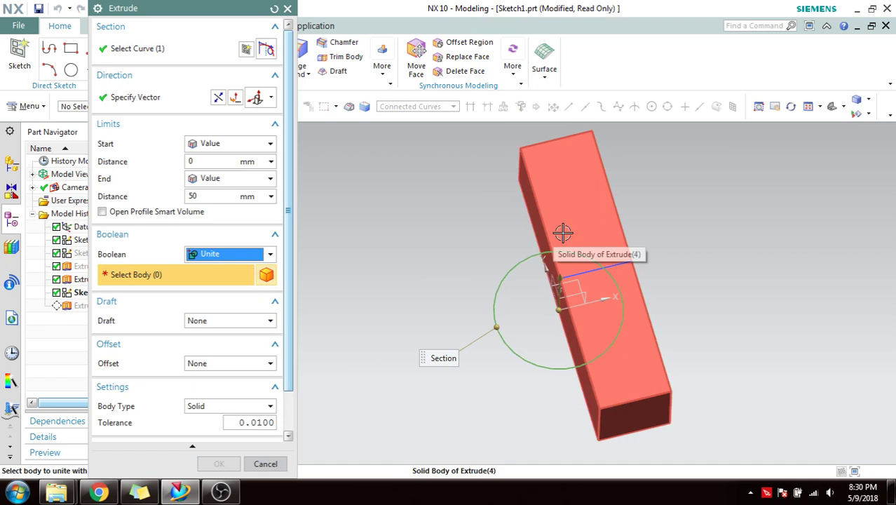
{"action": "left_click", "coordinate": [561, 207]}
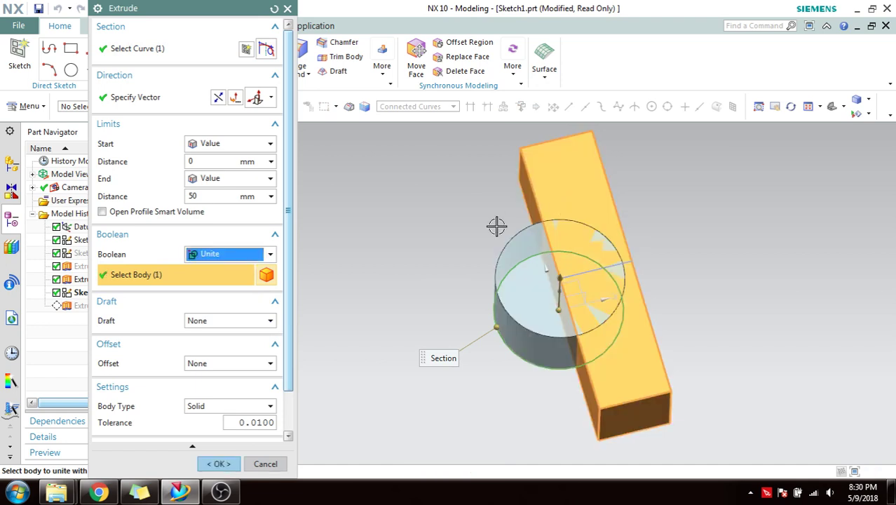
- Try the Subtract and Intersect Booleans on the circle extrusion, and return it to None before confirming
{"action": "left_click", "coordinate": [255, 255]}
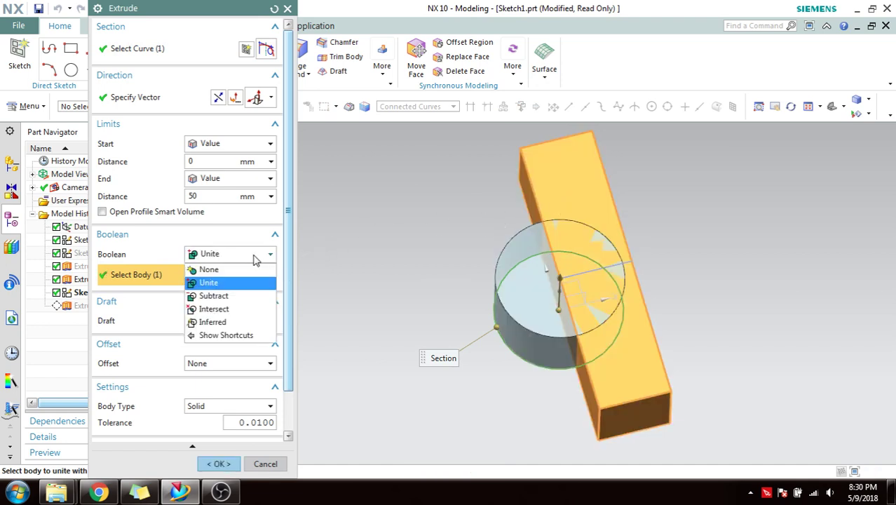
{"action": "left_click", "coordinate": [236, 295]}
{"action": "left_click", "coordinate": [242, 260]}
{"action": "left_click", "coordinate": [234, 308]}
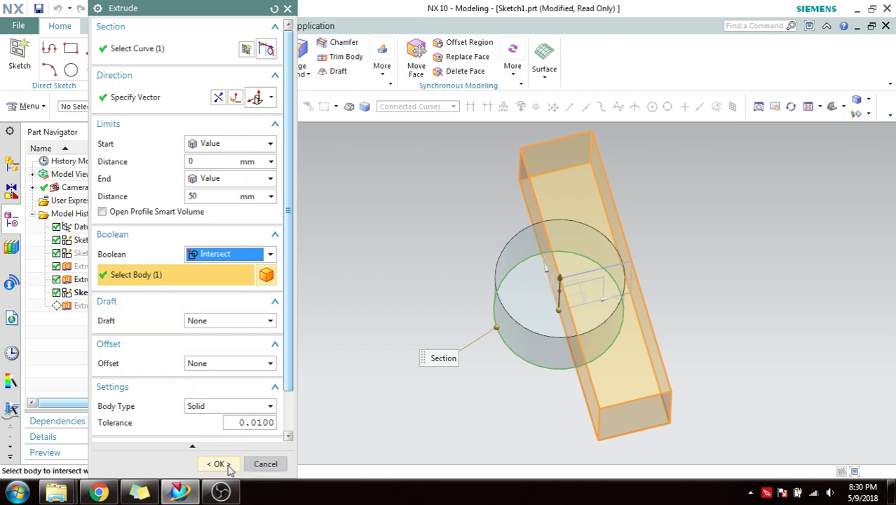
{"action": "left_click", "coordinate": [231, 254]}
{"action": "left_click", "coordinate": [225, 269]}
{"action": "left_click", "coordinate": [216, 463]}
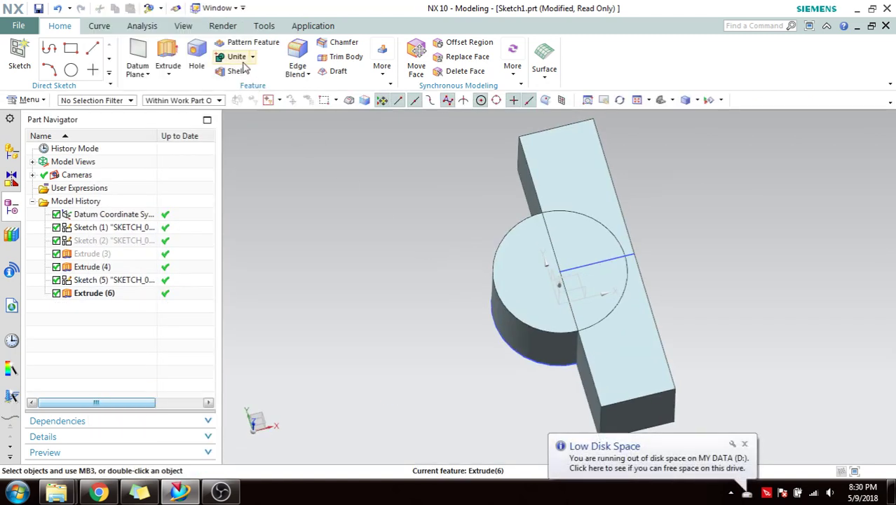
- Unite the bodies with the standalone Unite command, using the cylinder as target and the block as tool
{"action": "left_click", "coordinate": [236, 57]}
{"action": "left_click", "coordinate": [533, 280]}
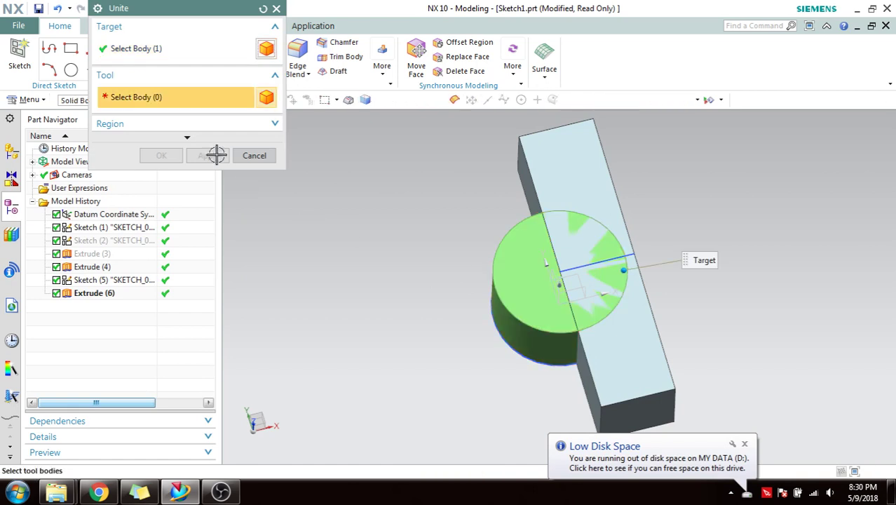
{"action": "left_click", "coordinate": [569, 182]}
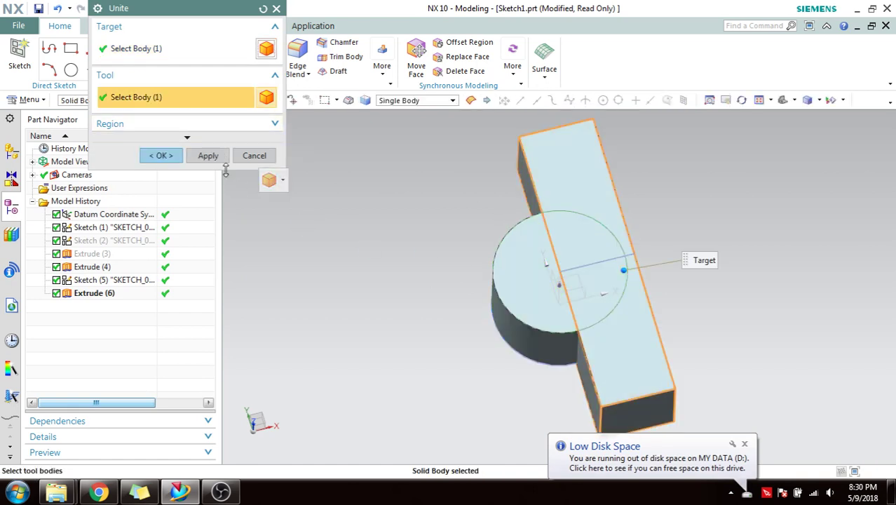
{"action": "left_click", "coordinate": [161, 155]}
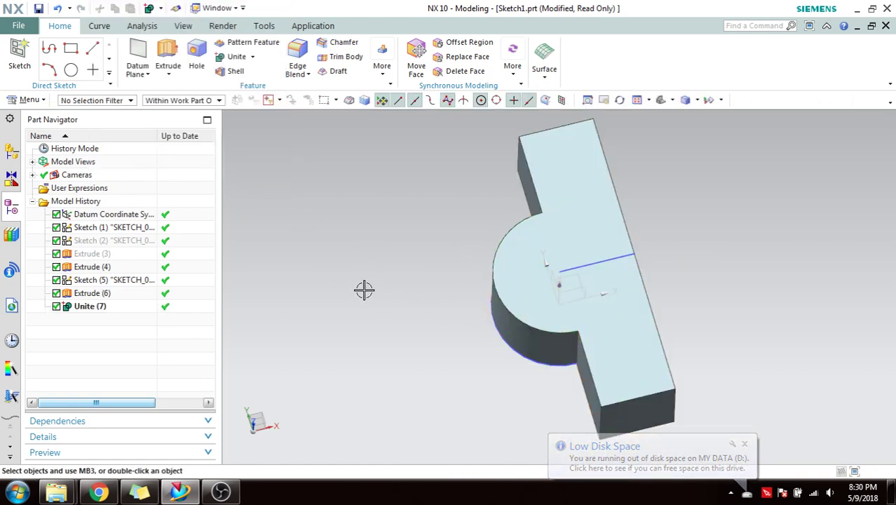
- Undo the Unite, the circle extrusion and the circle's drawing, back to the open Sketch (5)
{"action": "key", "text": "ctrl+z"}
{"action": "key", "text": "ctrl+z"}
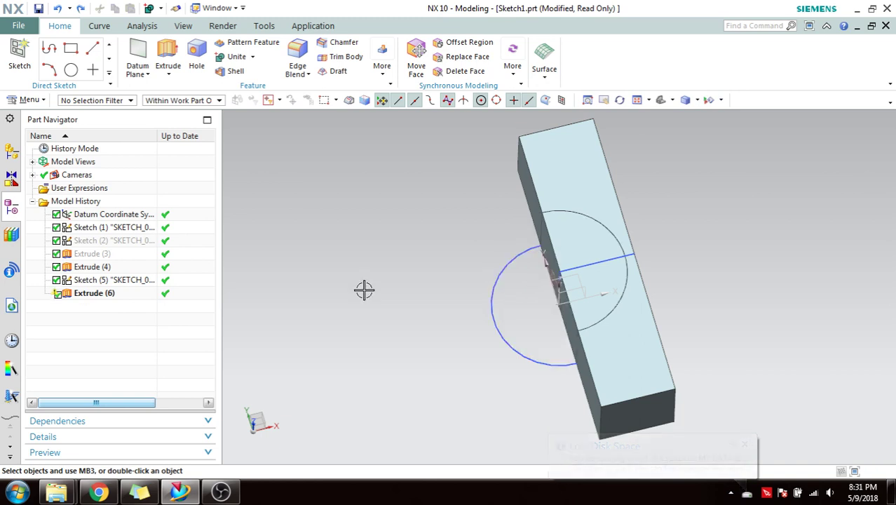
{"action": "key", "text": "ctrl+z"}
{"action": "key", "text": "ctrl+z"}
- Finish the active sketch and delete Extrude (3), Extrude (4) and Sketch (5) from the model history
{"action": "left_click", "coordinate": [137, 272]}
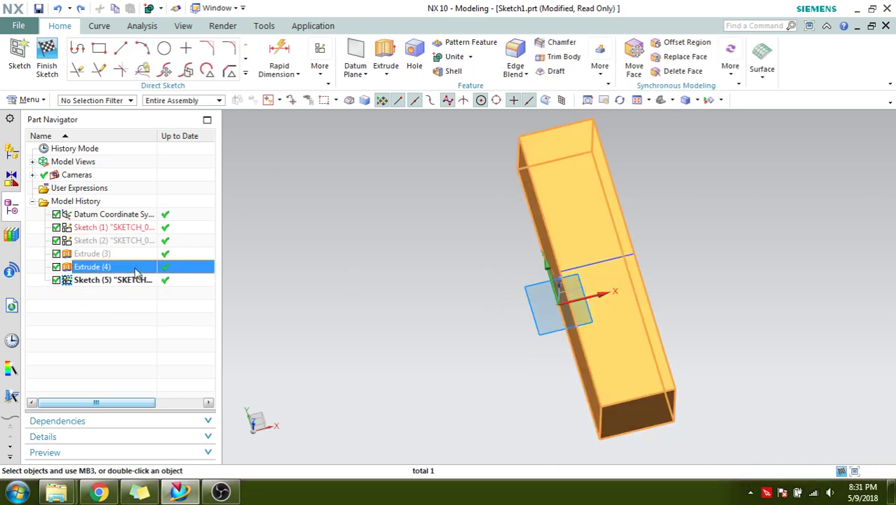
{"action": "left_click", "coordinate": [124, 253], "text": "shift"}
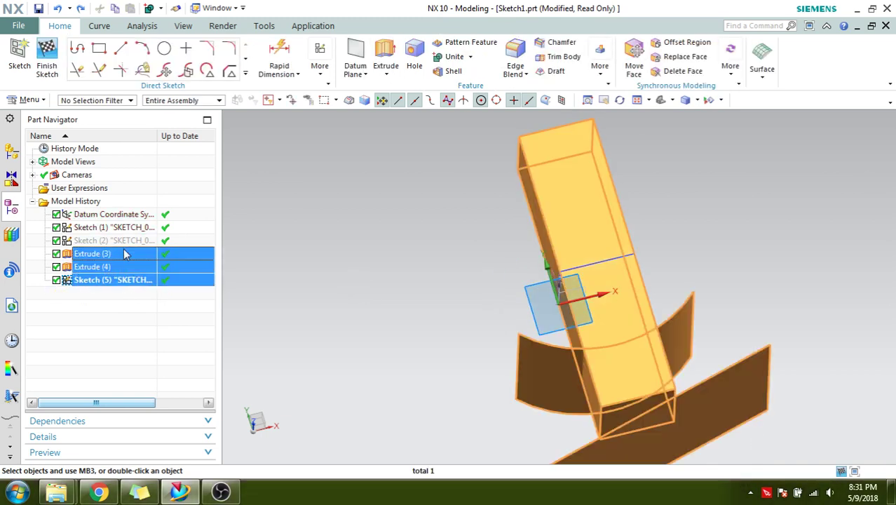
{"action": "key", "text": "Escape"}
{"action": "left_click", "coordinate": [50, 61]}
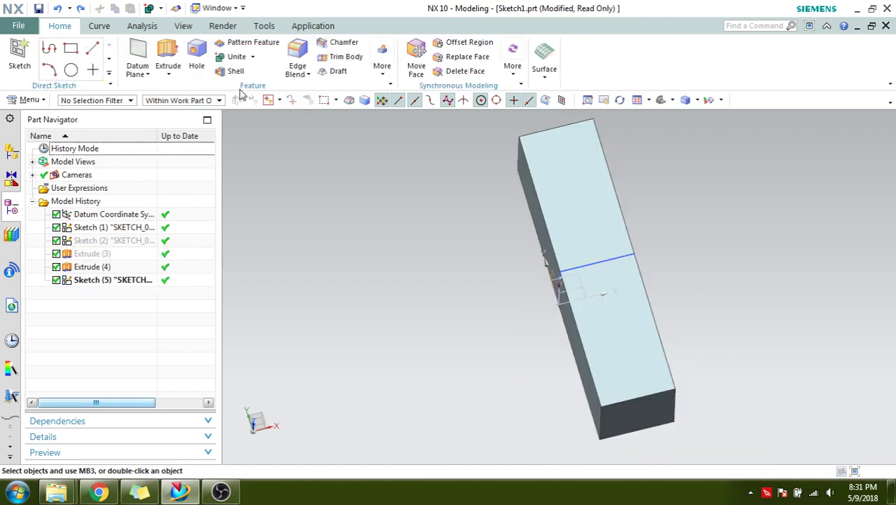
{"action": "left_click", "coordinate": [117, 281]}
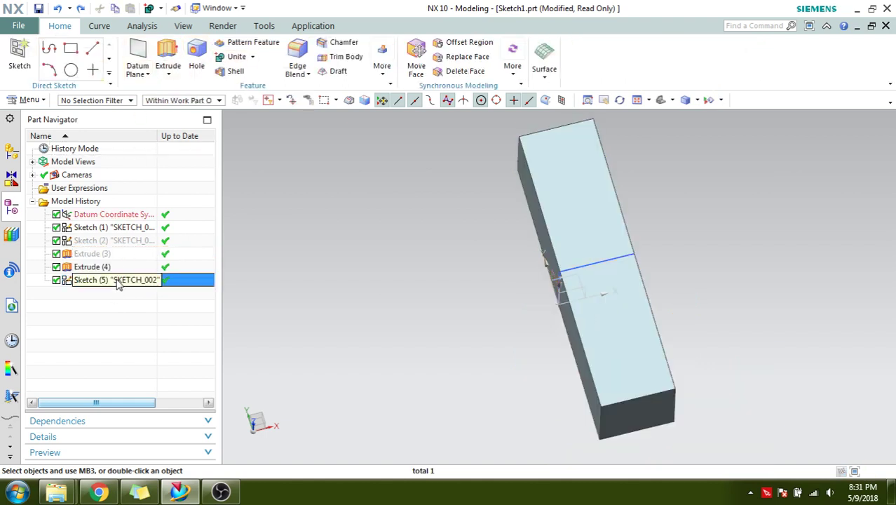
{"action": "left_click", "coordinate": [108, 258], "text": "shift"}
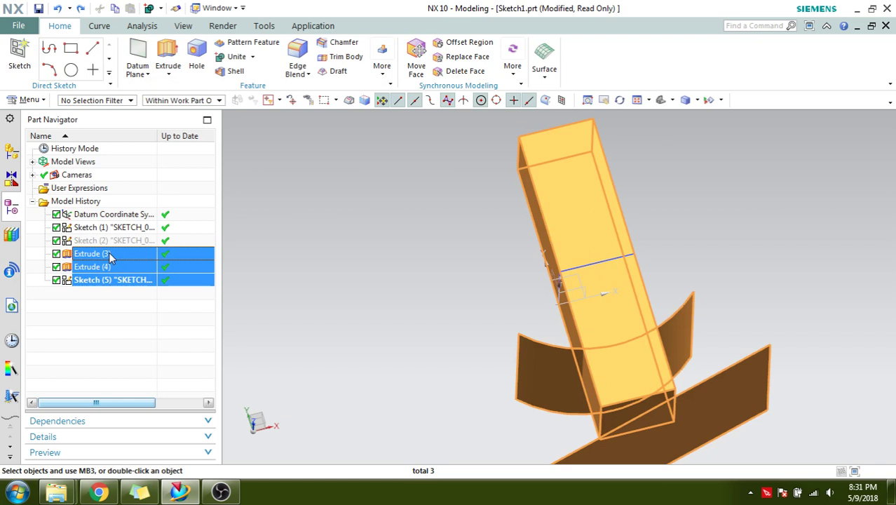
{"action": "key", "text": "Delete"}
{"action": "middle_click_drag", "start_coordinate": [276, 280], "coordinate": [297, 242]}
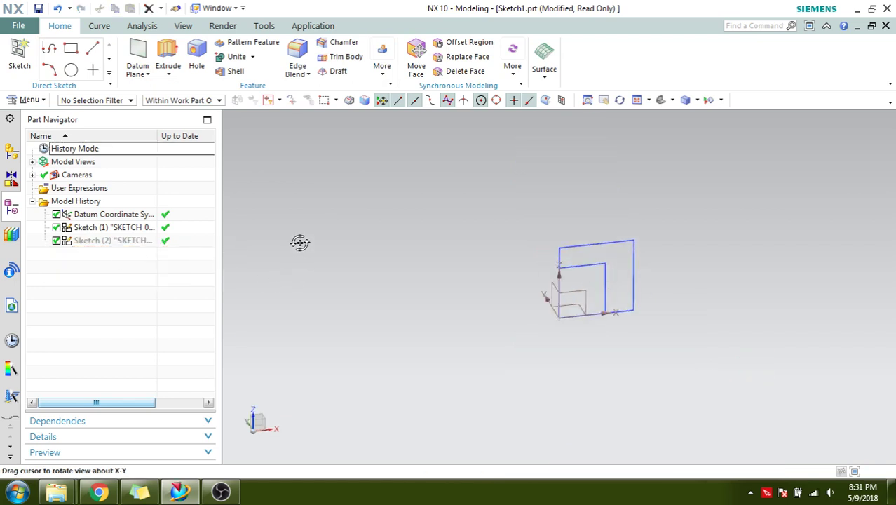
- Show the arc and line curves of Sketch (2) and hide them again
{"action": "left_click", "coordinate": [126, 244]}
{"action": "right_click", "coordinate": [127, 243]}
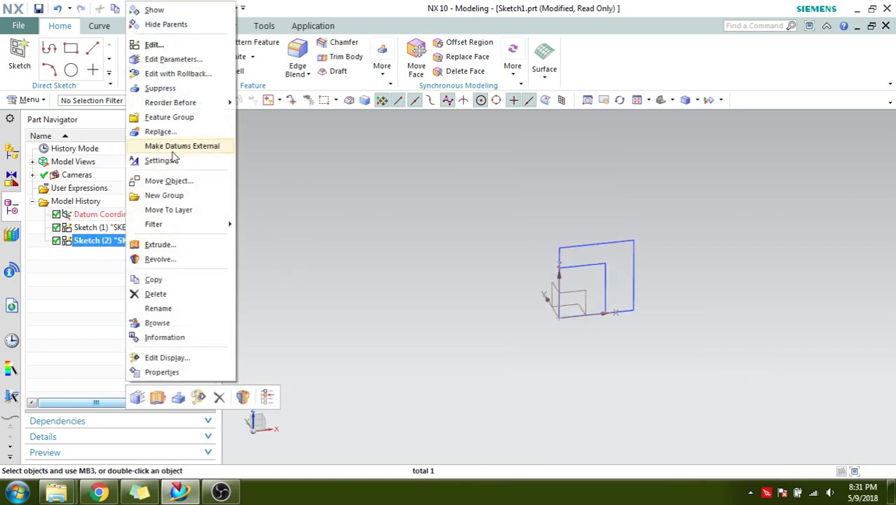
{"action": "left_click", "coordinate": [176, 24]}
{"action": "left_click", "coordinate": [110, 243]}
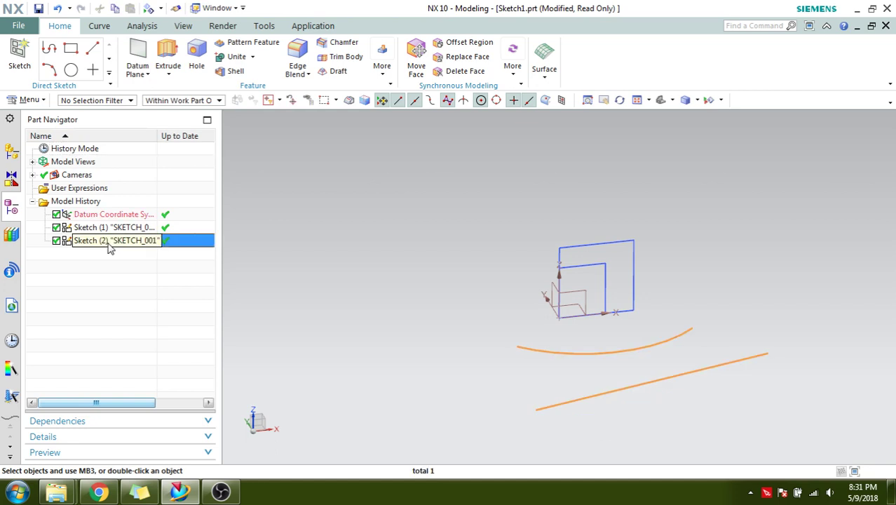
{"action": "right_click", "coordinate": [108, 245]}
{"action": "left_click", "coordinate": [191, 15]}
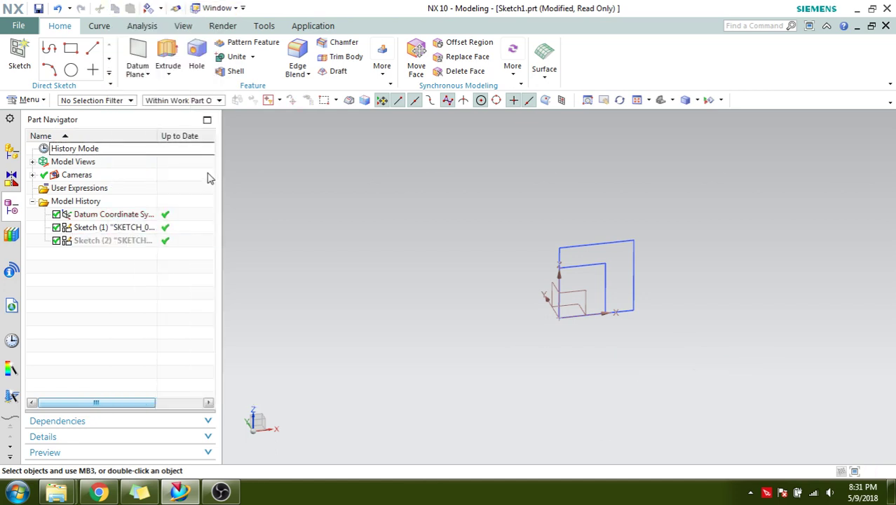
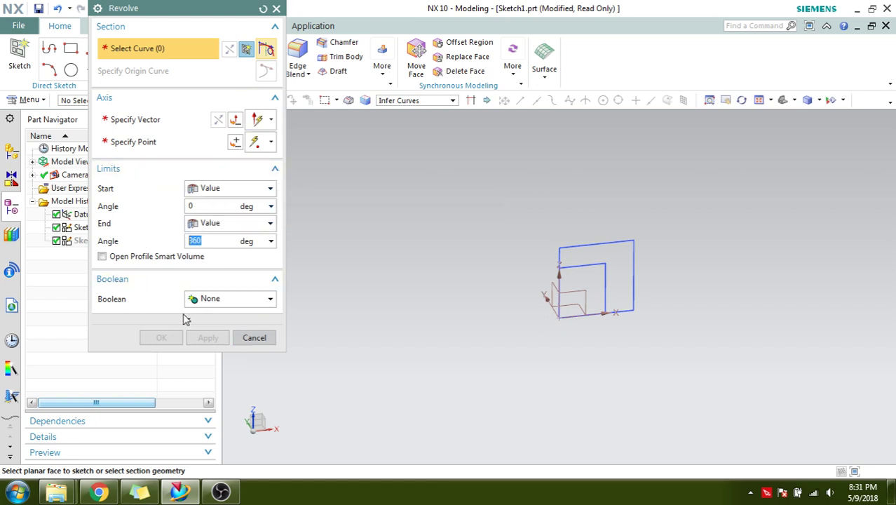
- Expand the Revolve options and try to select the nested squares as the section with Infer Curves
{"action": "left_click", "coordinate": [160, 320]}
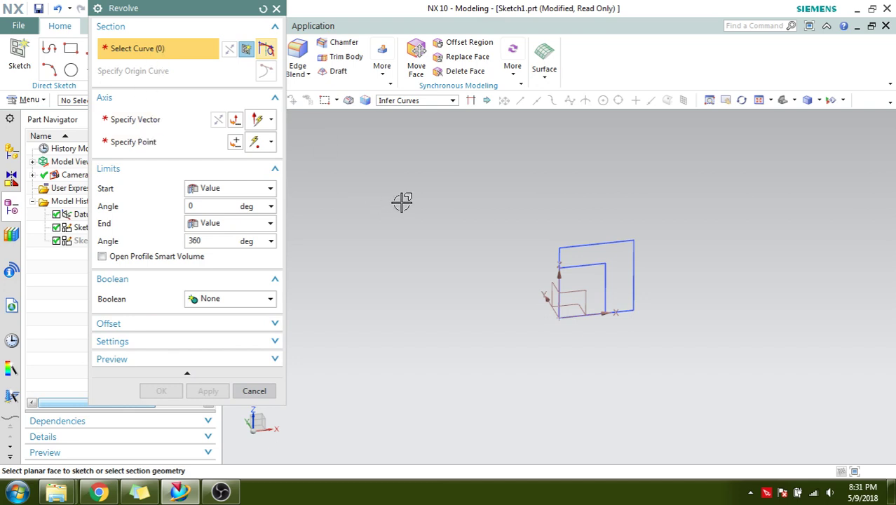
{"action": "middle_click_drag", "start_coordinate": [401, 200], "coordinate": [397, 210]}
{"action": "left_click", "coordinate": [616, 244]}
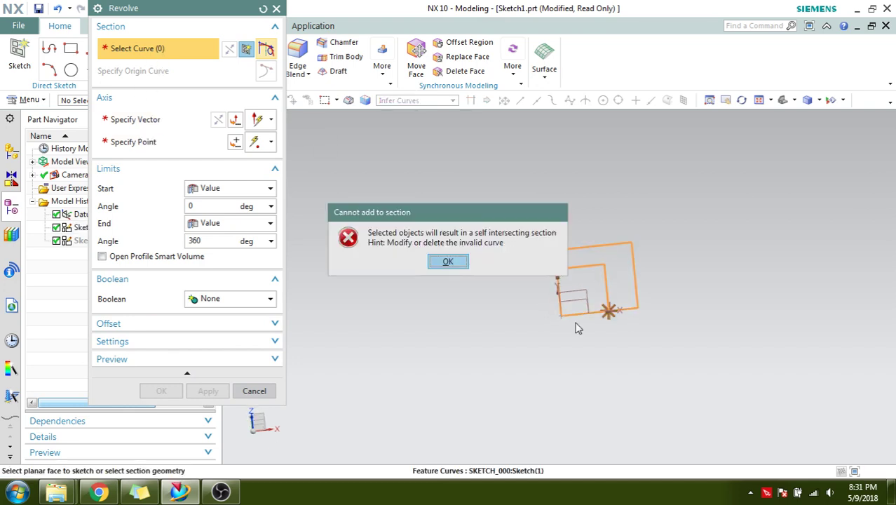
{"action": "left_click", "coordinate": [449, 262]}
- Set the curve rule to Connected Curves and select the outer 50 mm square as the Revolve section
{"action": "left_click", "coordinate": [426, 102]}
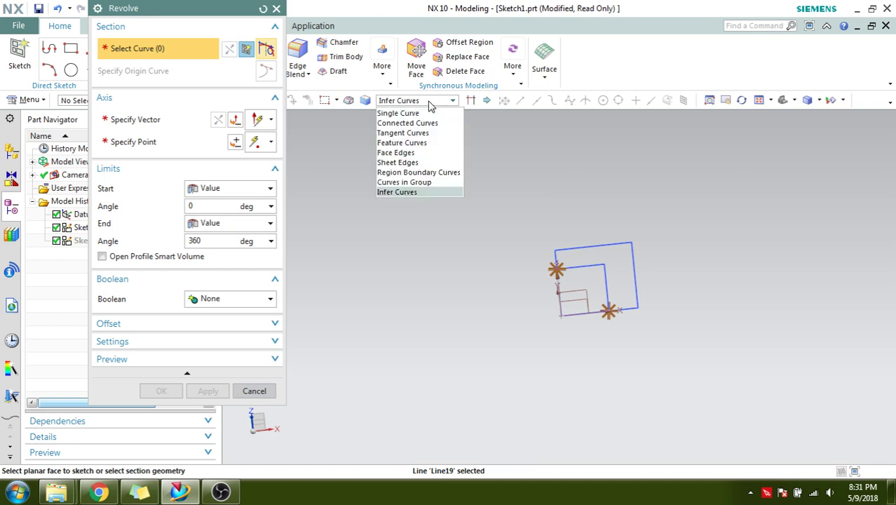
{"action": "left_click", "coordinate": [421, 112]}
{"action": "left_click", "coordinate": [426, 102]}
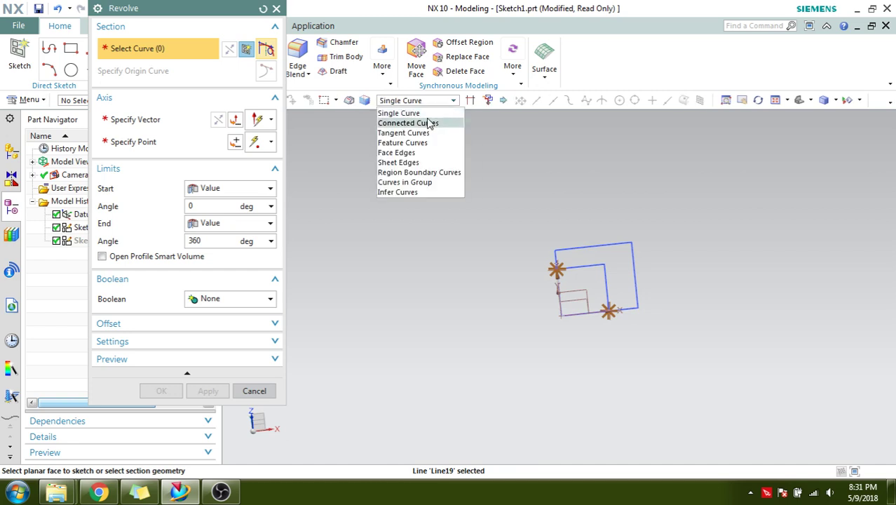
{"action": "left_click", "coordinate": [422, 122]}
{"action": "left_click", "coordinate": [591, 258]}
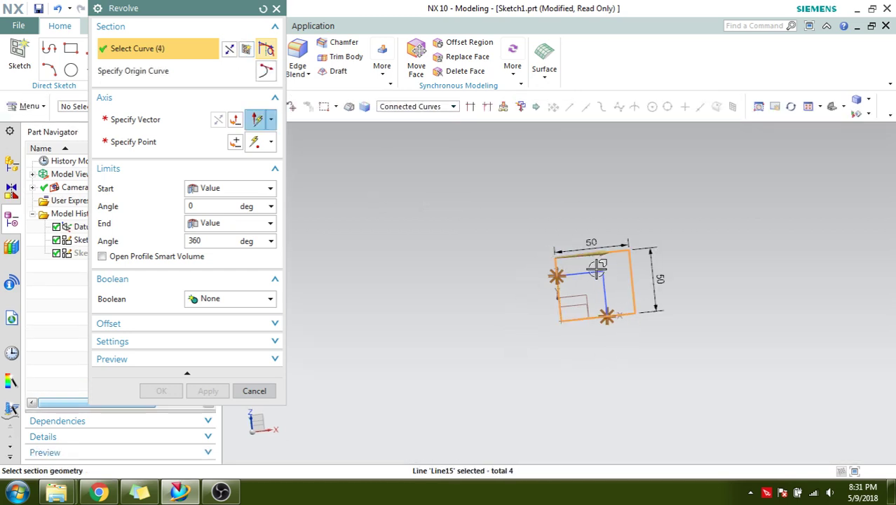
- Specify the square's vertical edge at the origin as the rotation axis and inspect the revolved preview
{"action": "left_click", "coordinate": [172, 130]}
{"action": "mouse_move", "coordinate": [444, 312]}
{"action": "middle_mouse_down"}
{"action": "mouse_move", "coordinate": [536, 291]}
{"action": "mouse_move", "coordinate": [547, 318]}
{"action": "mouse_move", "coordinate": [550, 274]}
{"action": "mouse_move", "coordinate": [542, 271]}
{"action": "mouse_move", "coordinate": [550, 276]}
{"action": "middle_mouse_up"}
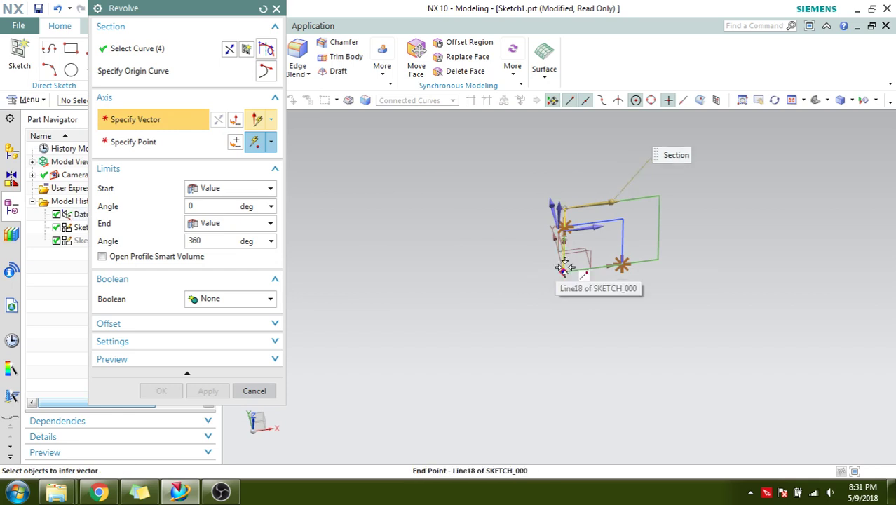
{"action": "left_click", "coordinate": [565, 267]}
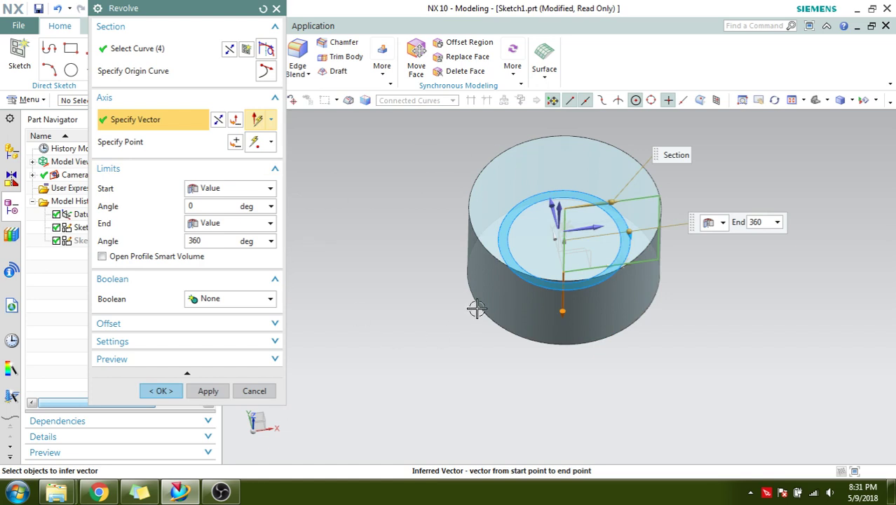
{"action": "middle_click_drag", "start_coordinate": [476, 308], "coordinate": [436, 289]}
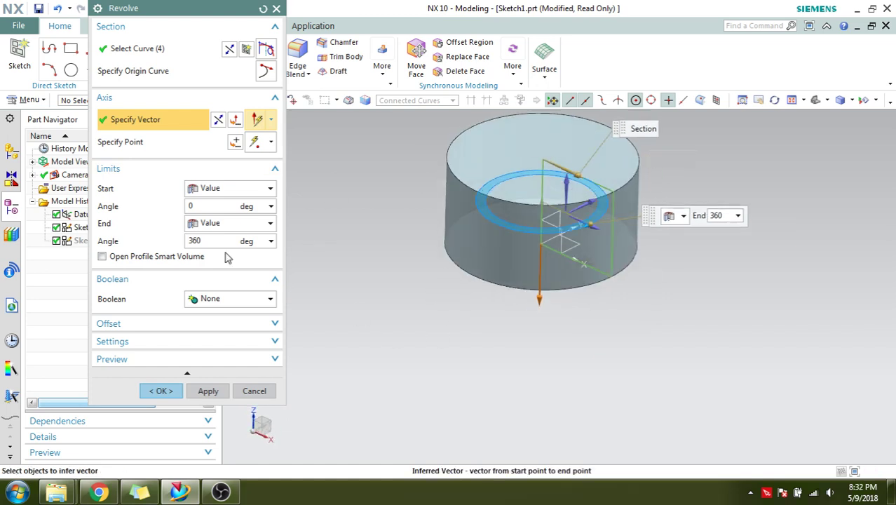
- Examine the available start limit, end limit and Boolean options of the Revolve
{"action": "left_click", "coordinate": [209, 191]}
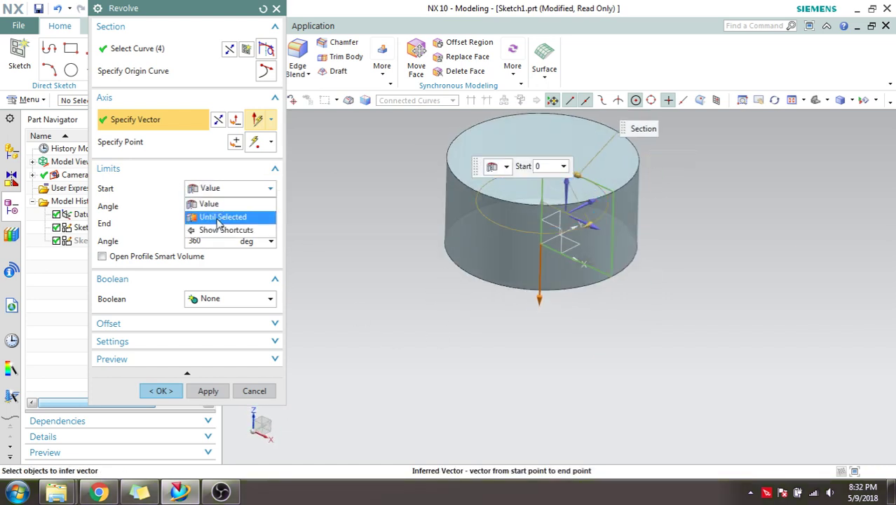
{"action": "left_click", "coordinate": [211, 204]}
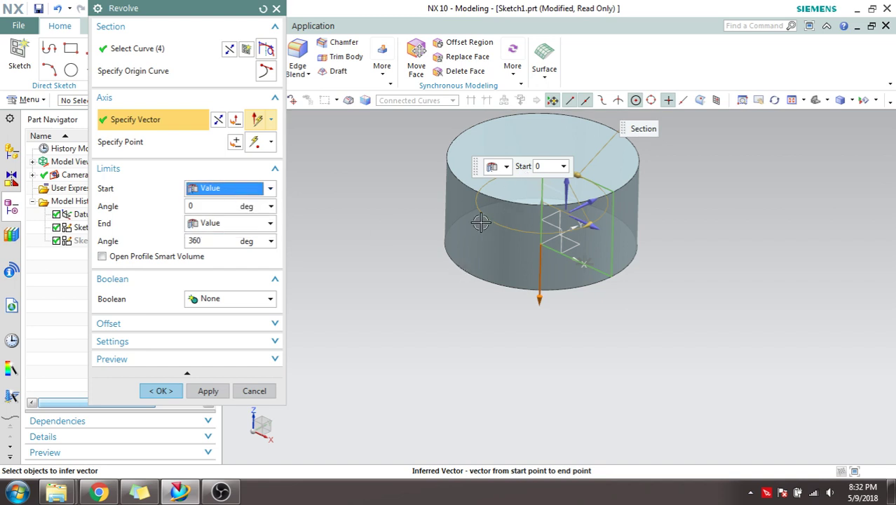
{"action": "left_click", "coordinate": [221, 228]}
{"action": "left_click", "coordinate": [223, 239]}
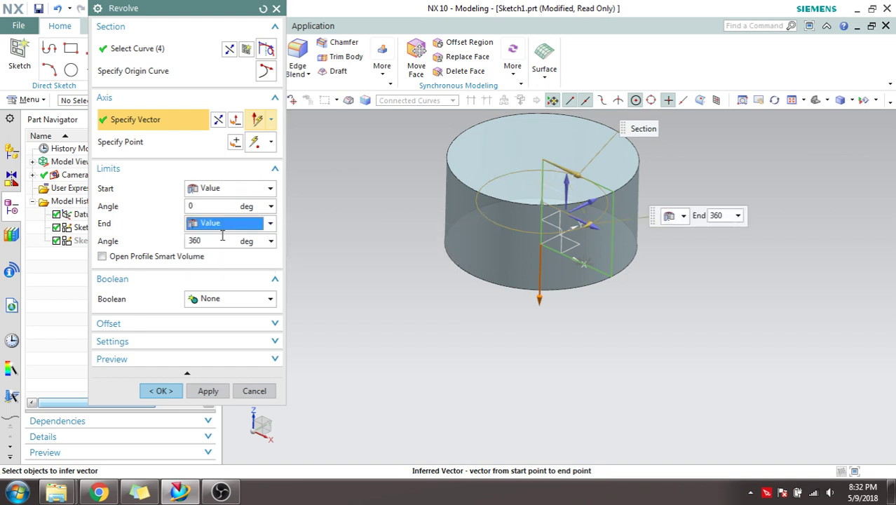
{"action": "left_click", "coordinate": [200, 300]}
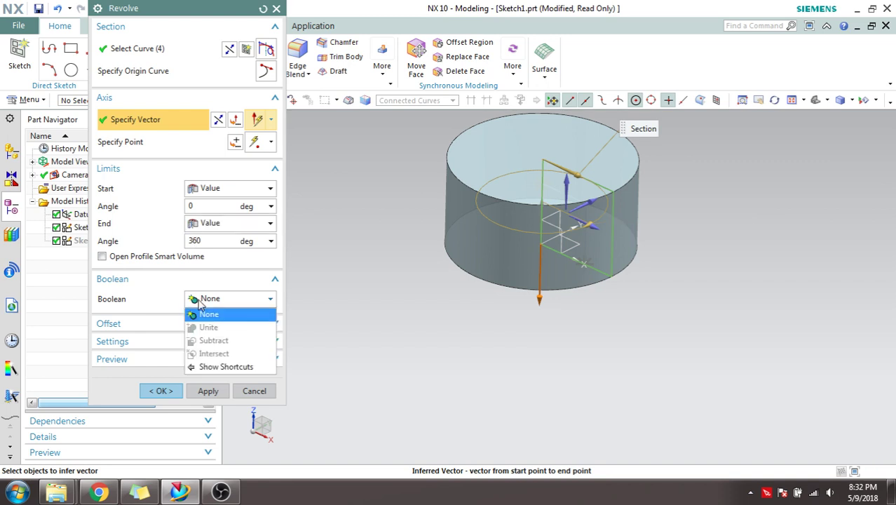
{"action": "left_click", "coordinate": [166, 282]}
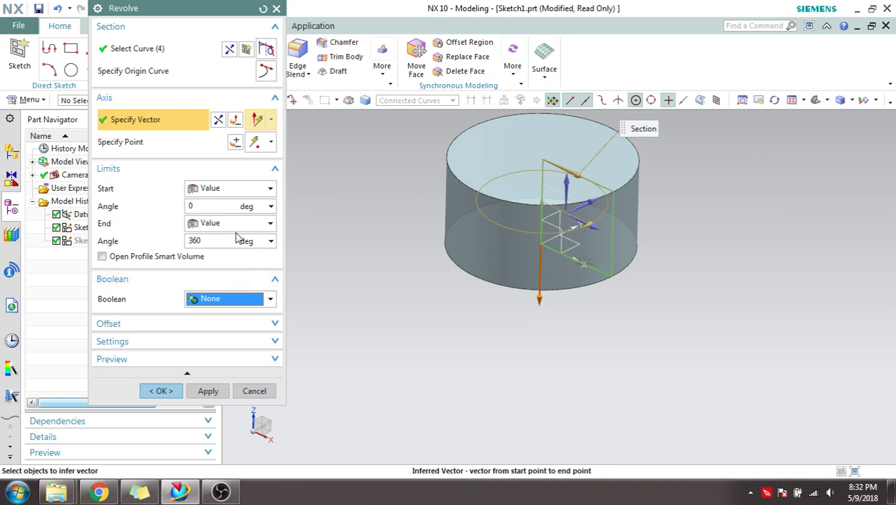
- Remove the outer square from the Revolve section and set the curve rule to Single Curve
{"action": "left_click", "coordinate": [211, 53]}
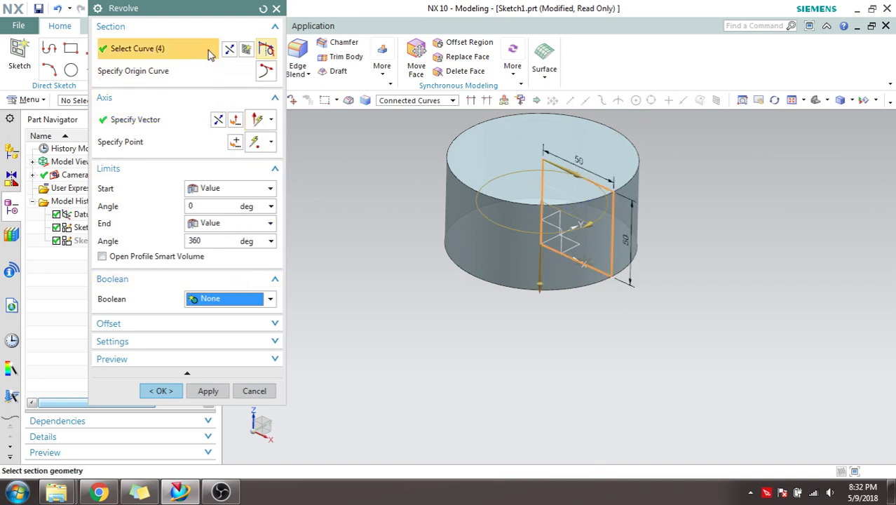
{"action": "left_click", "coordinate": [607, 207], "text": "shift"}
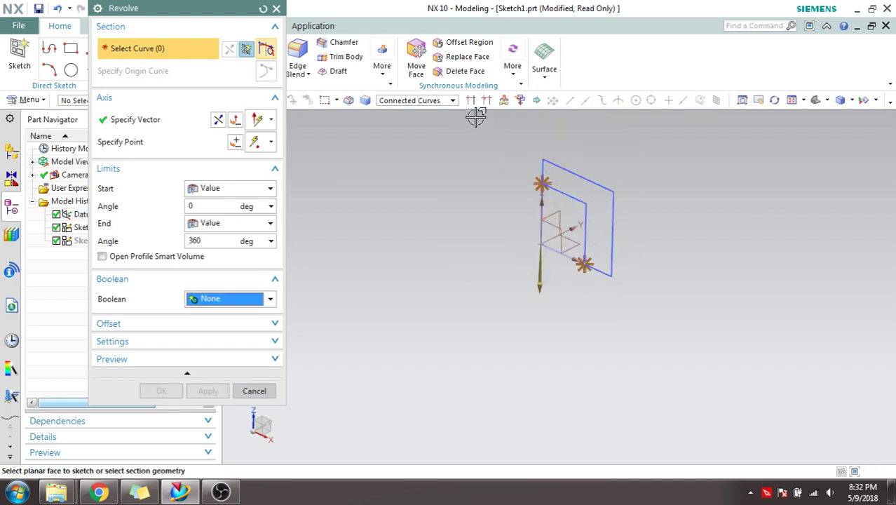
{"action": "left_click", "coordinate": [437, 101]}
{"action": "left_click", "coordinate": [452, 111]}
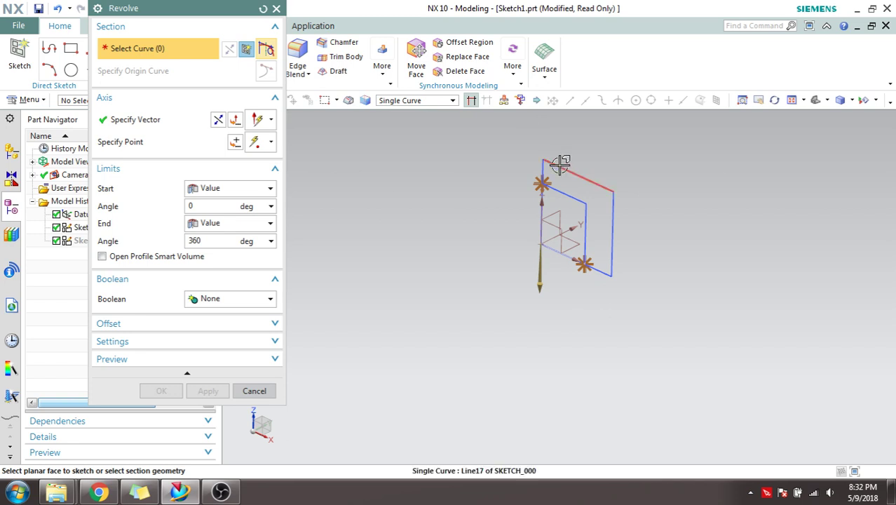
- Select the six lines bounding the L-shaped region between the inner and outer squares as the Revolve section and inspect the preview
{"action": "scroll", "coordinate": [560, 166], "scroll_direction": "up", "scroll_amount": 3}
{"action": "left_click", "coordinate": [536, 215]}
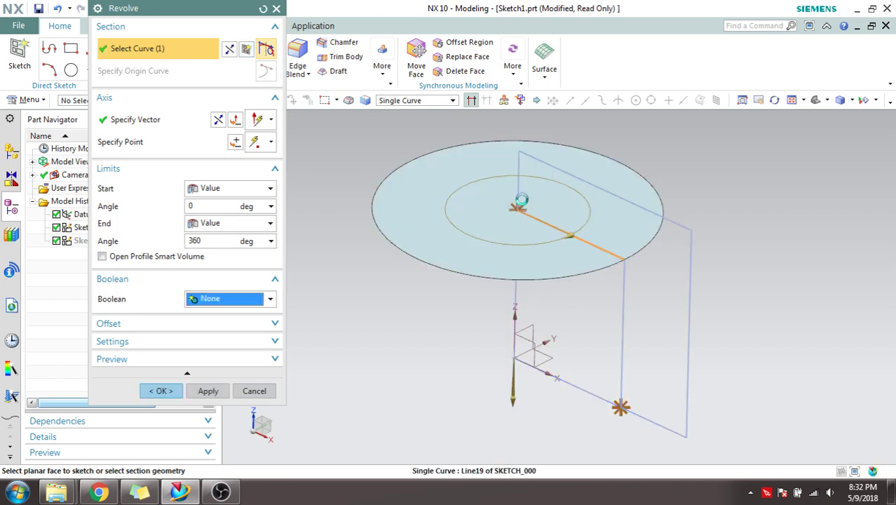
{"action": "left_click", "coordinate": [517, 190]}
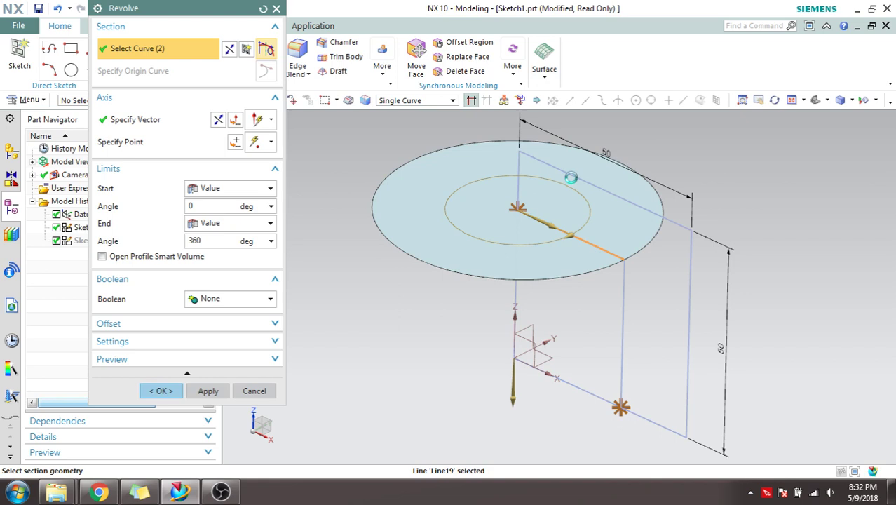
{"action": "left_click", "coordinate": [572, 177]}
{"action": "scroll", "coordinate": [629, 208], "scroll_direction": "up", "scroll_amount": 2}
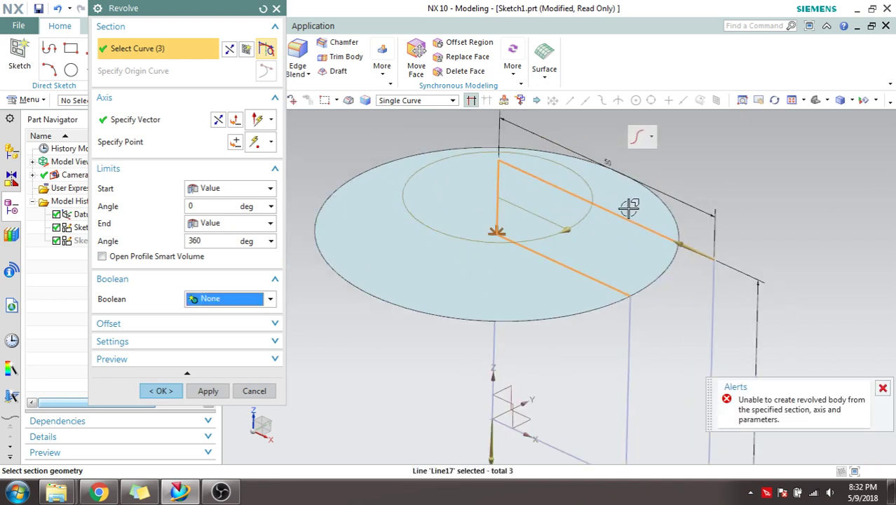
{"action": "scroll", "coordinate": [629, 208], "scroll_direction": "down", "scroll_amount": 2}
{"action": "left_click", "coordinate": [645, 355]}
{"action": "left_click", "coordinate": [630, 291]}
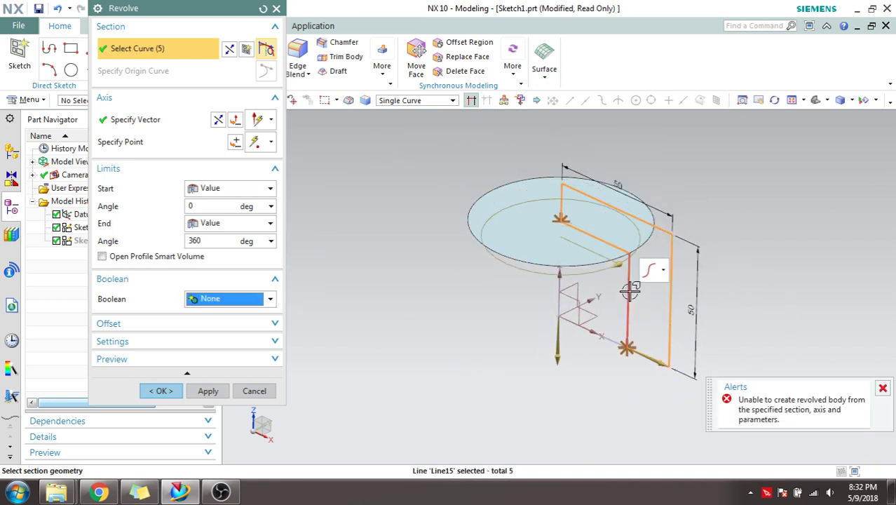
{"action": "left_click", "coordinate": [646, 356]}
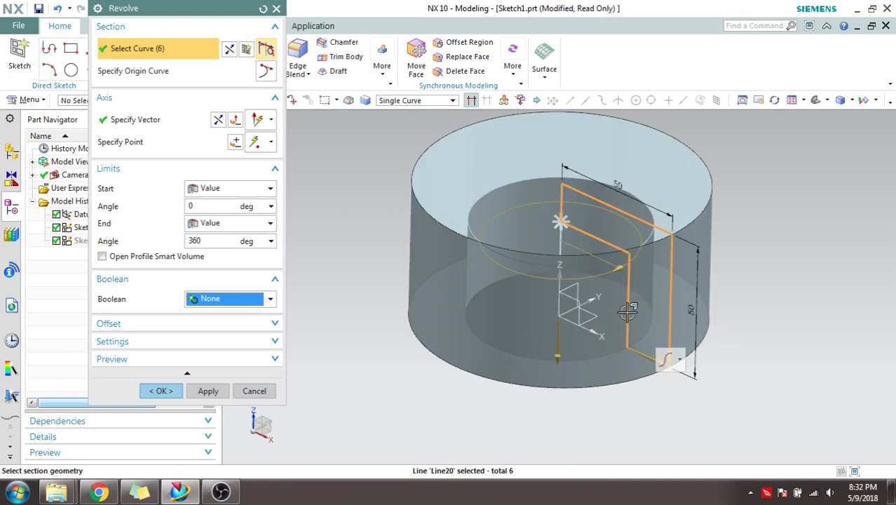
{"action": "middle_click_drag", "start_coordinate": [627, 308], "coordinate": [644, 219]}
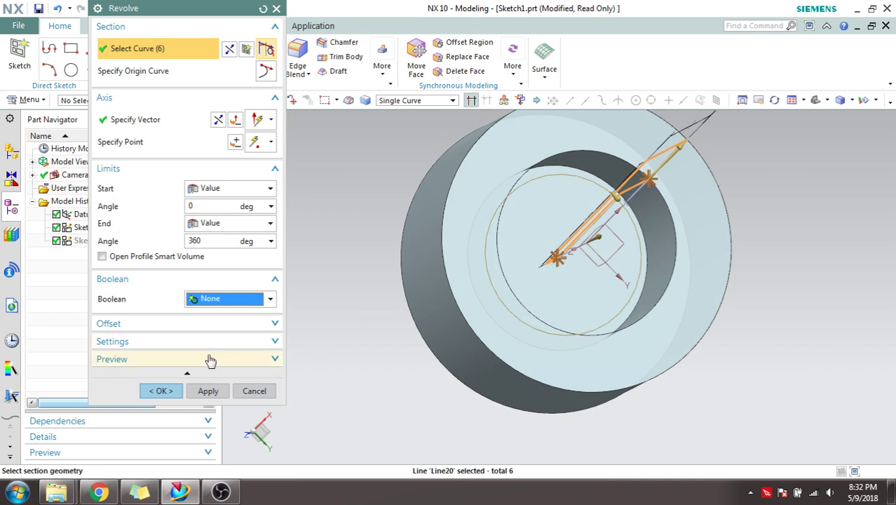
- Expand the preview and body settings, keep the body type Solid, and create the 360-degree revolved body
{"action": "left_click", "coordinate": [197, 362]}
{"action": "left_click", "coordinate": [201, 341]}
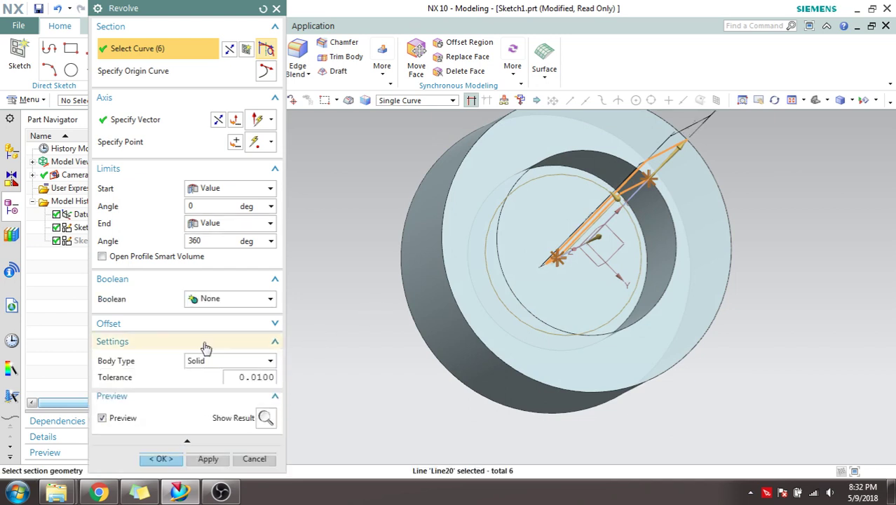
{"action": "left_click", "coordinate": [205, 361]}
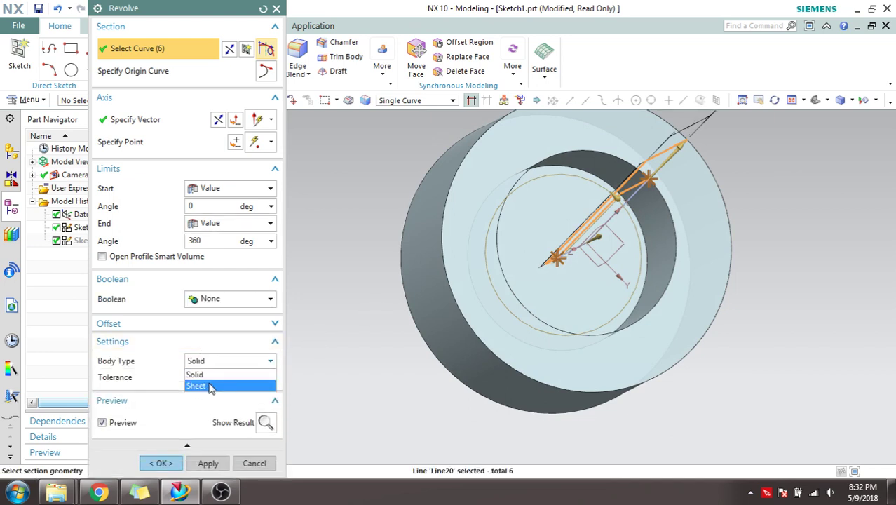
{"action": "left_click", "coordinate": [213, 377]}
{"action": "left_click", "coordinate": [161, 463]}
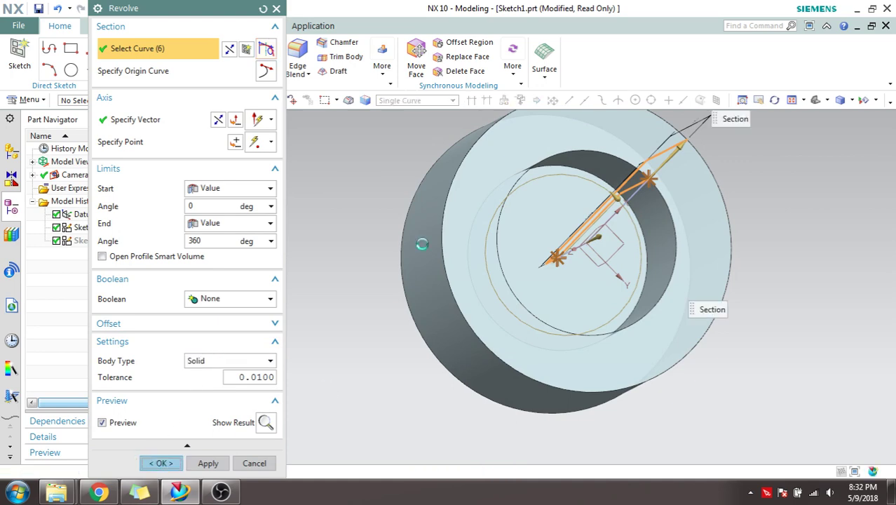
{"action": "middle_click_drag", "start_coordinate": [426, 214], "coordinate": [483, 275]}
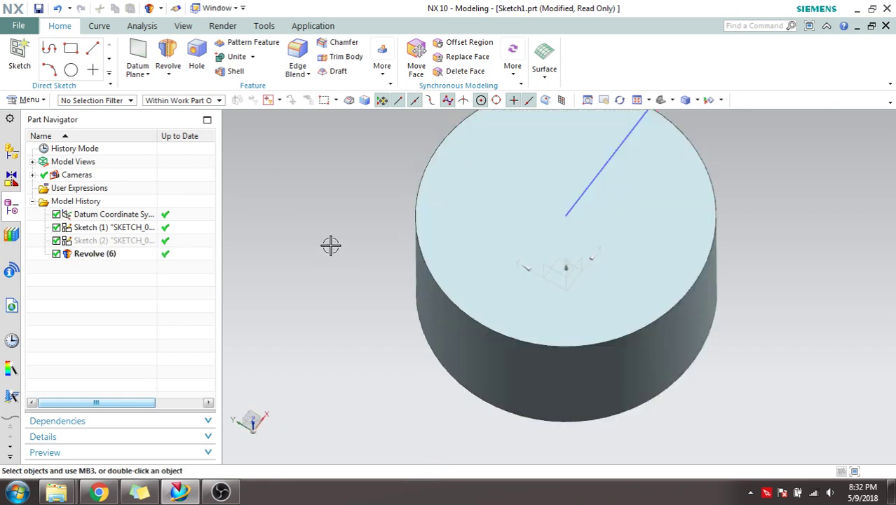